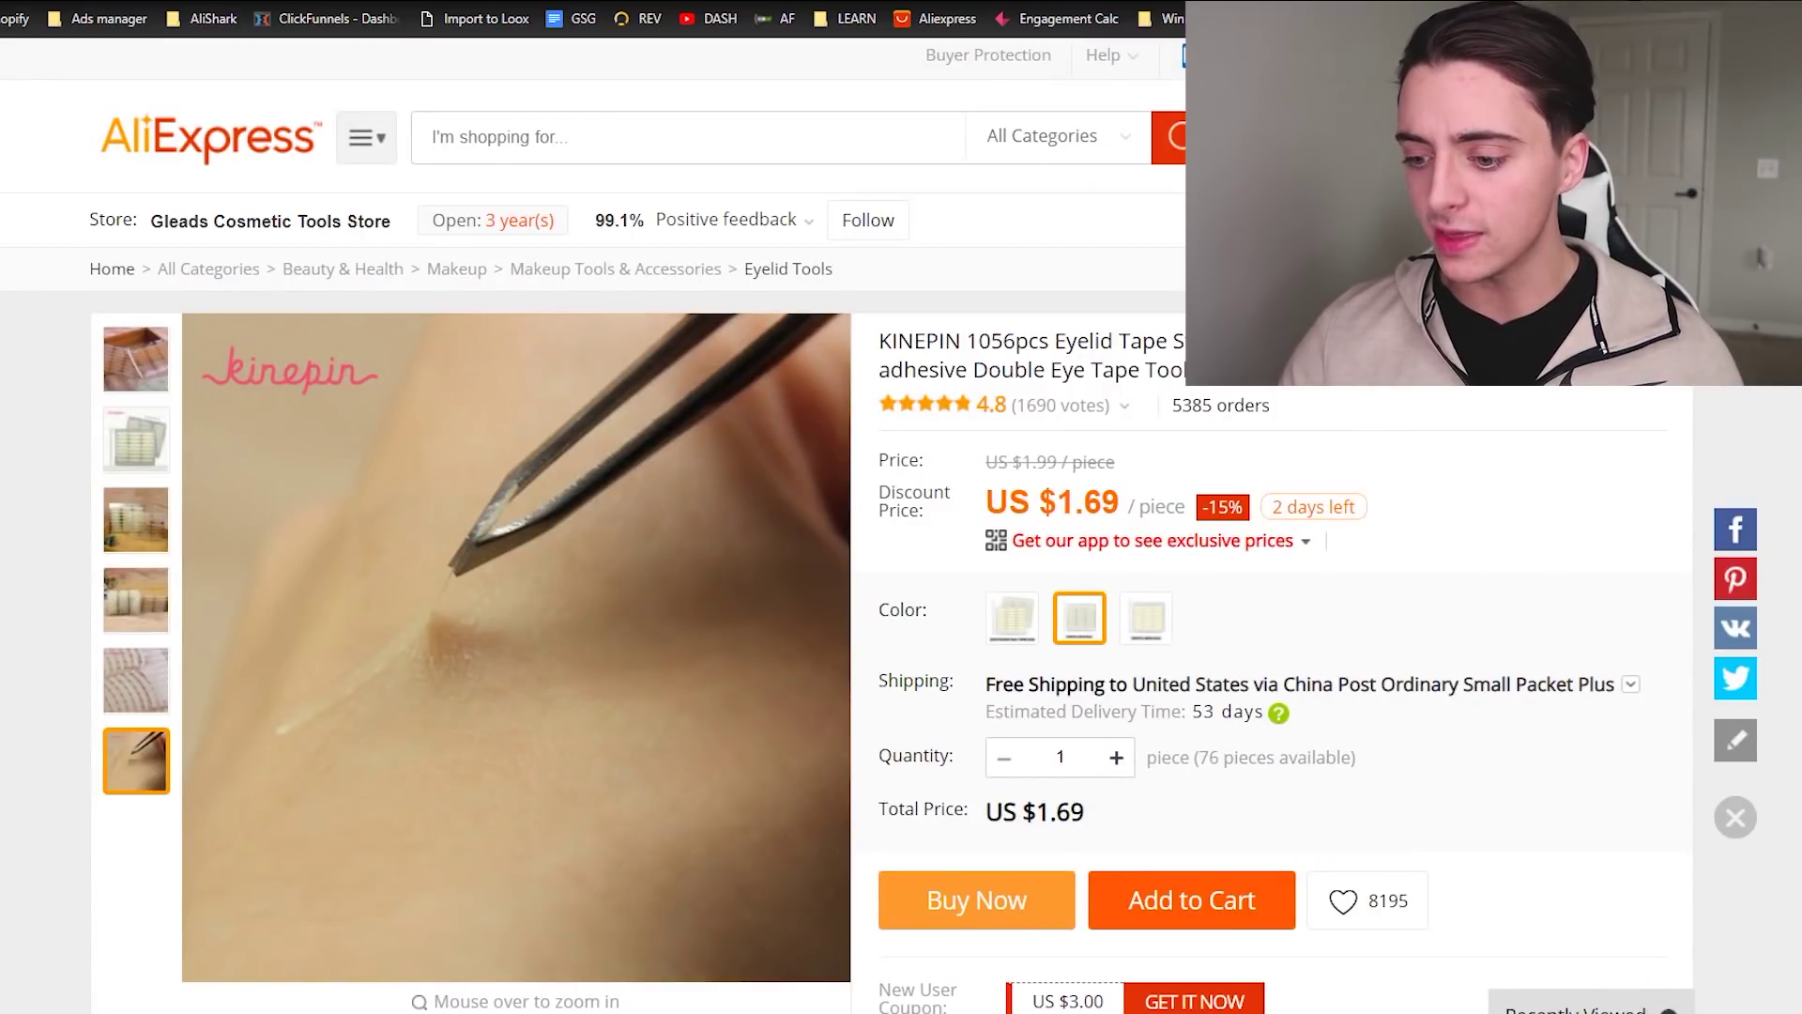
Step: Look over the KINEPIN eyelid tape listing, including its price, shipping terms and product detail images
scroll(901, 525, "down", 5)
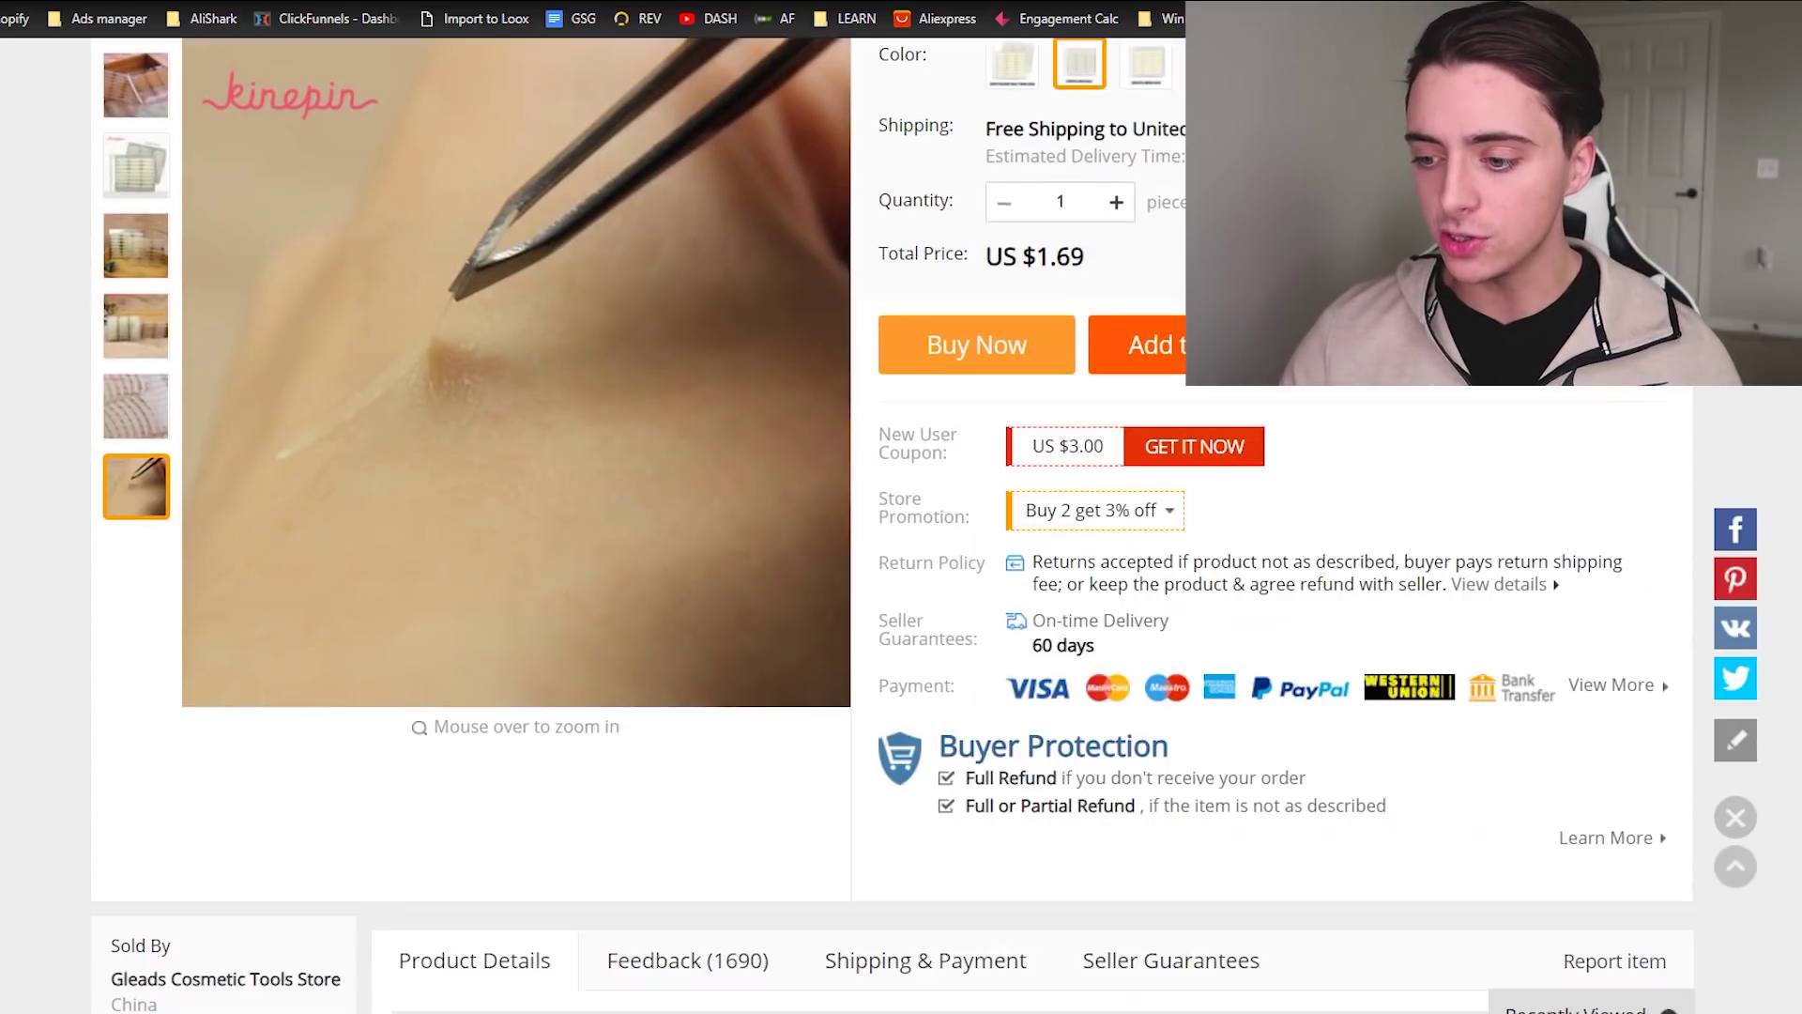
scroll(1157, 242, "up", 2)
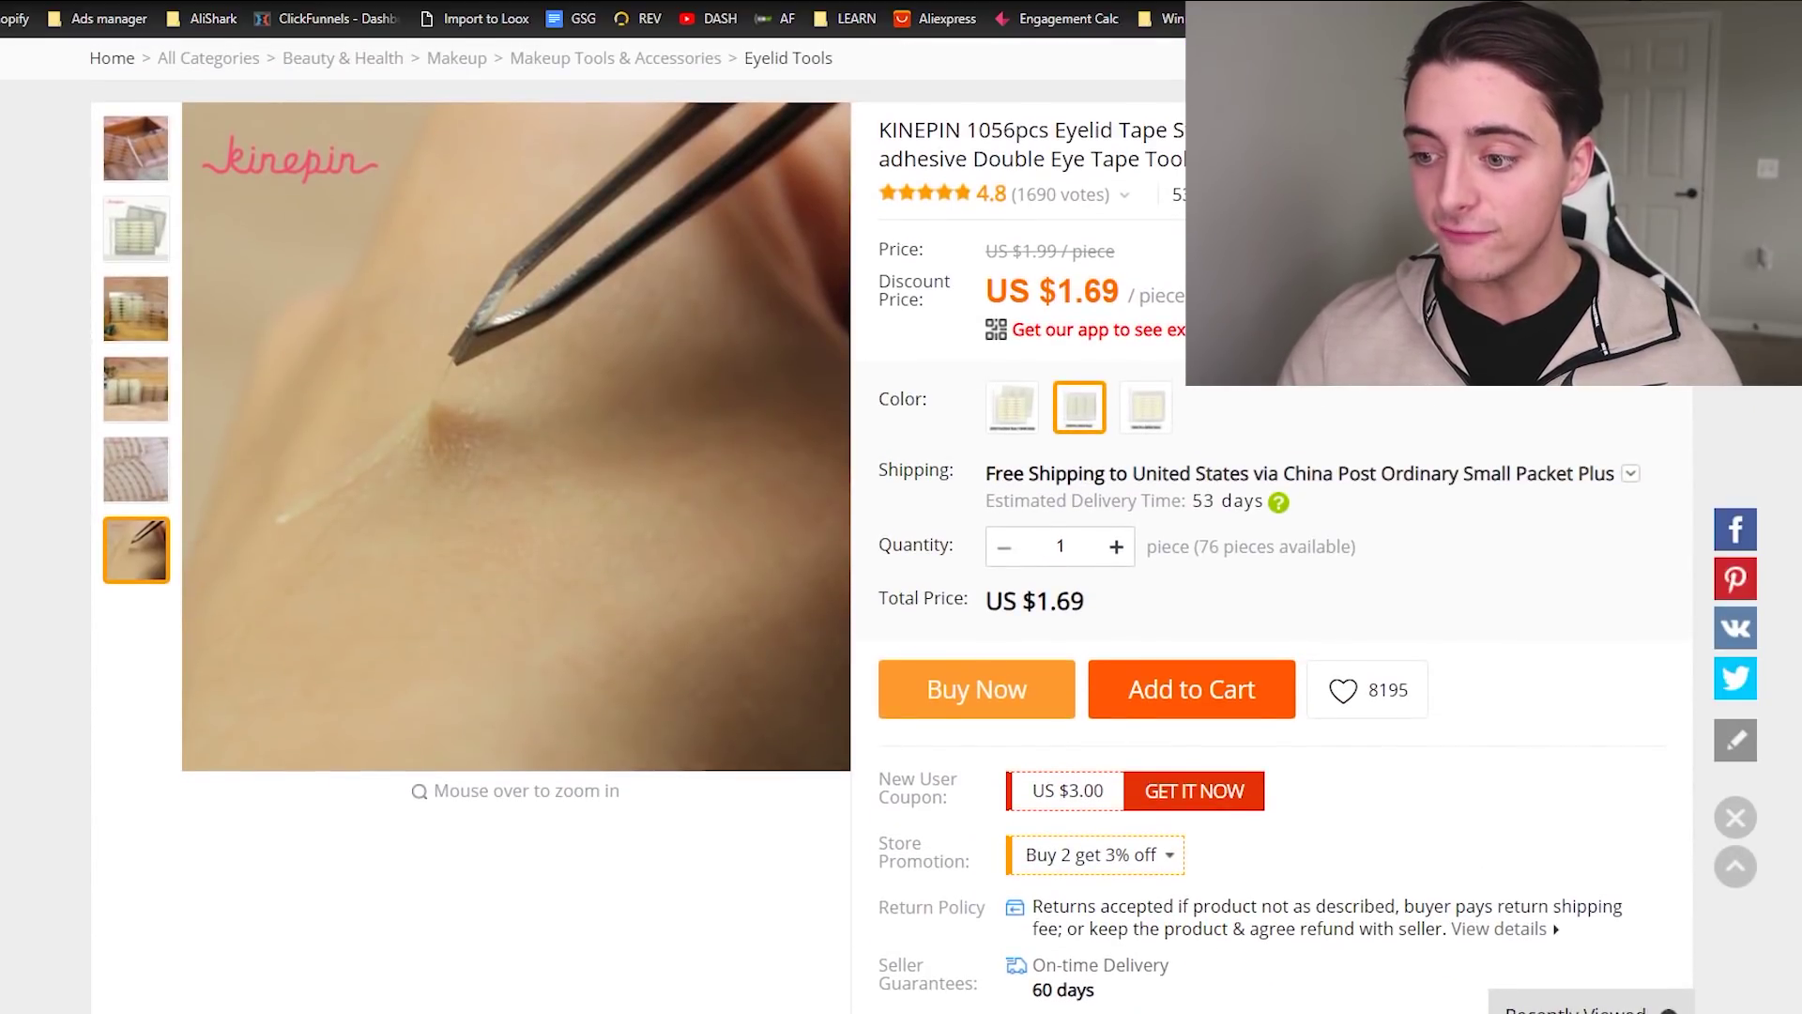
scroll(901, 525, "down", 20)
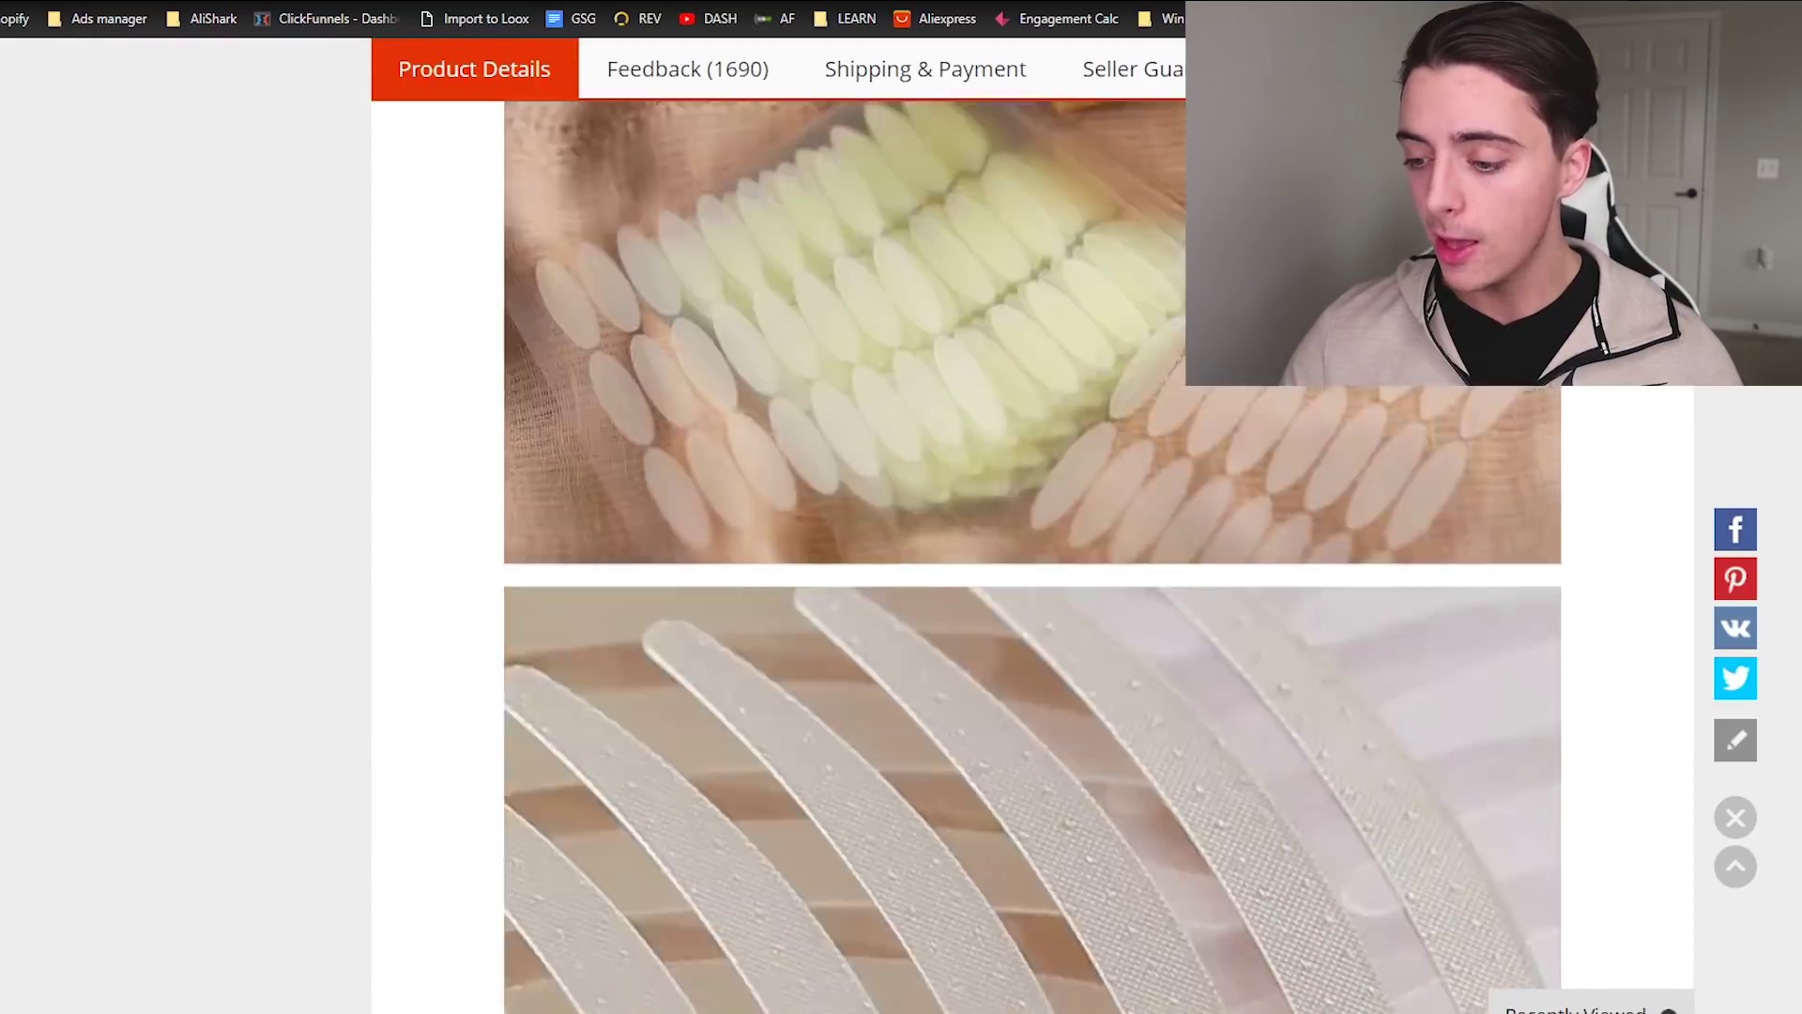
scroll(901, 526, "up", 4)
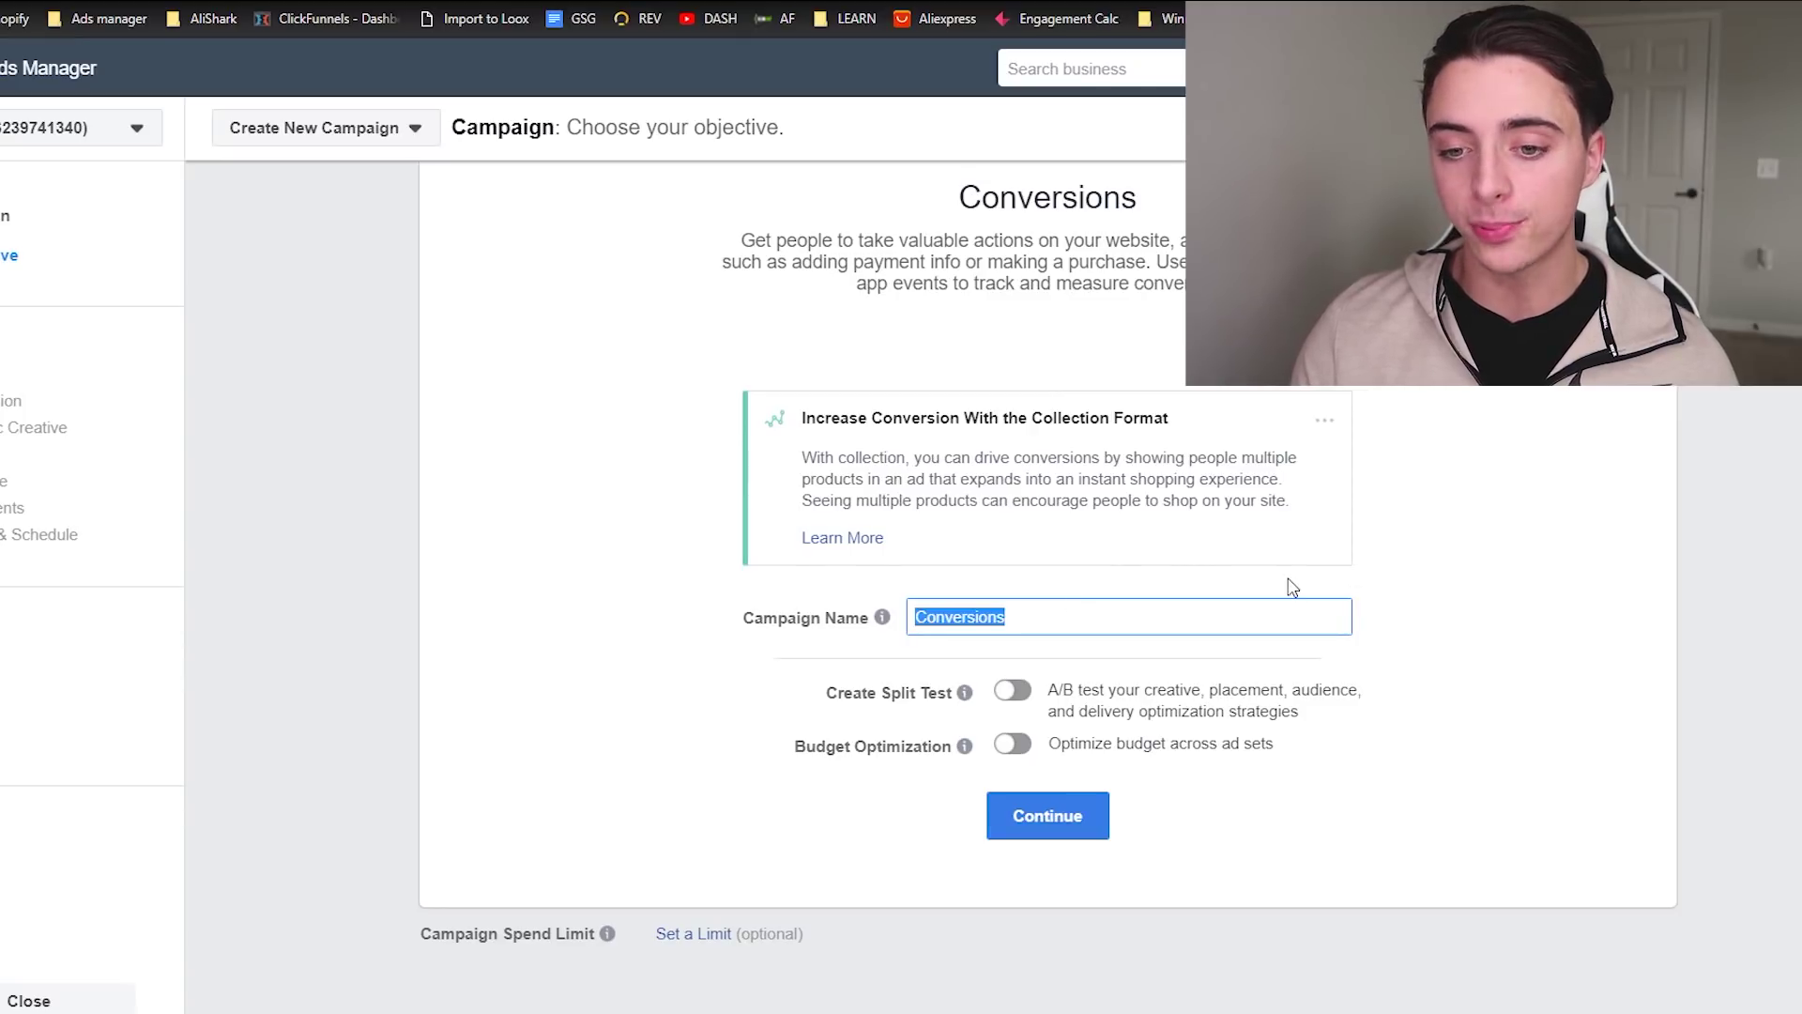
Step: Name the conversions campaign Anti Tape and continue to the ad set settings
type("aN")
key("BackSpace")
type("A")
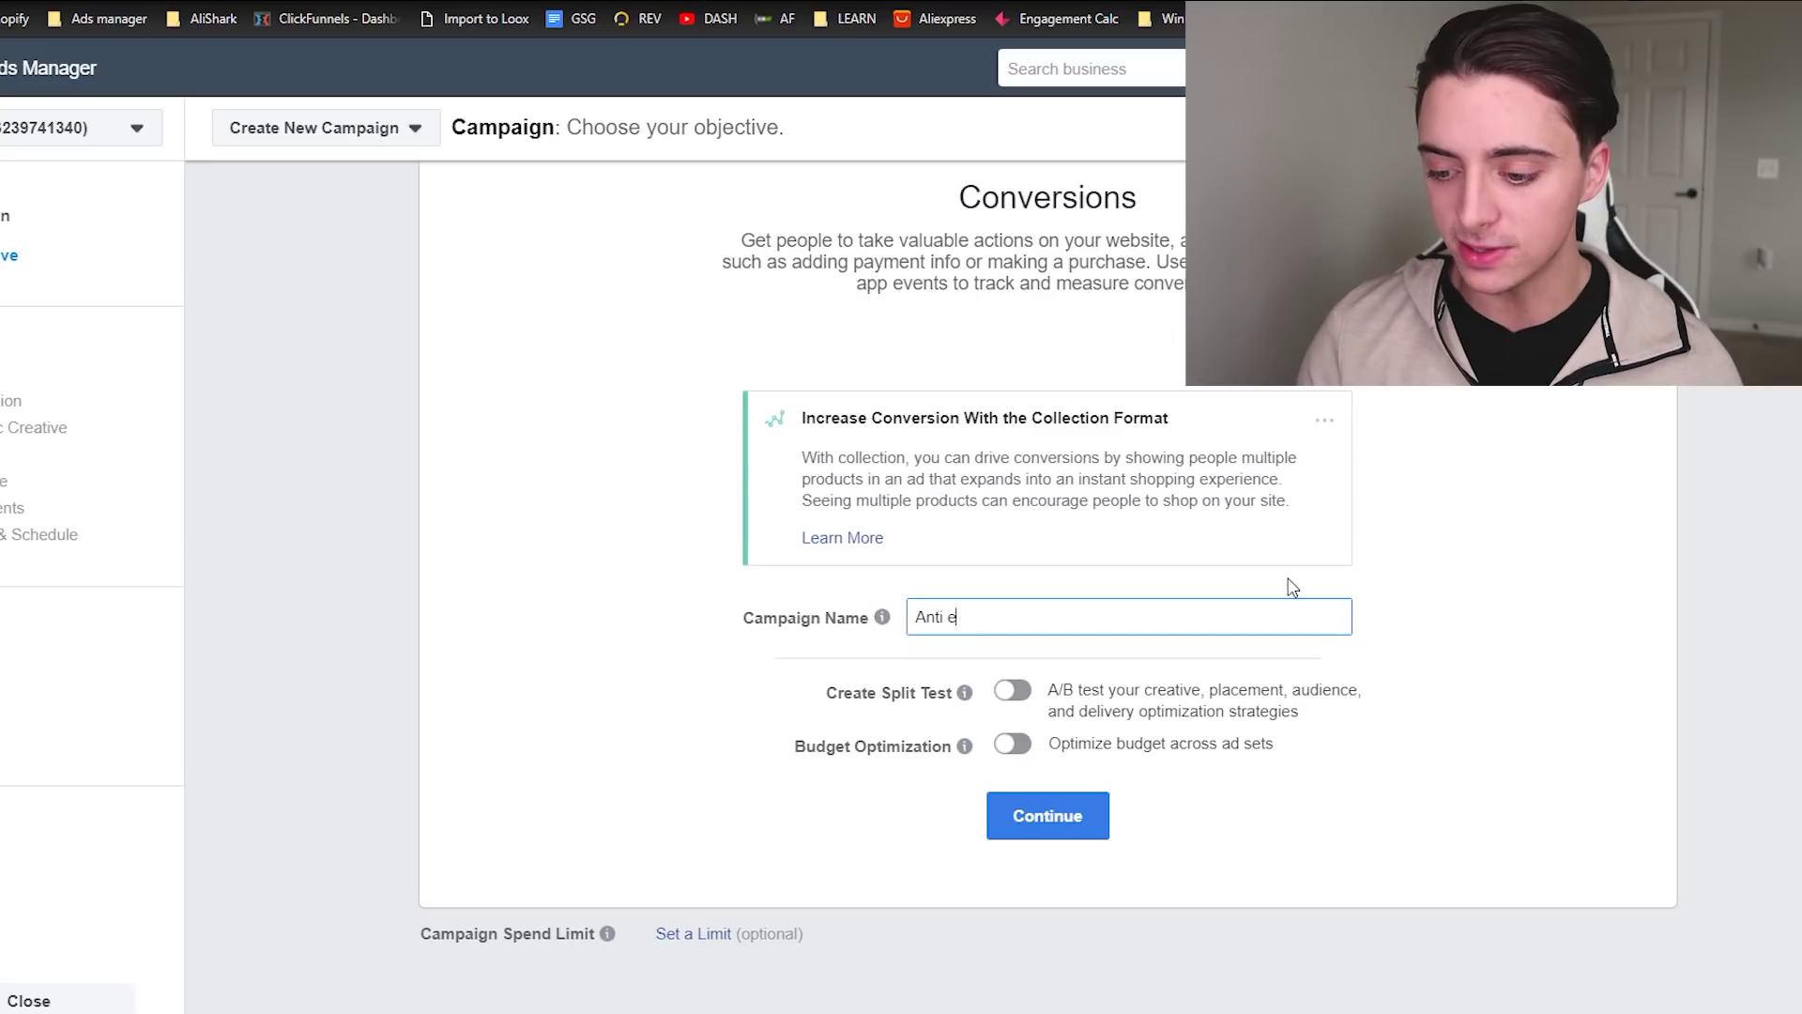
type("nti Tape")
left_click(1083, 839)
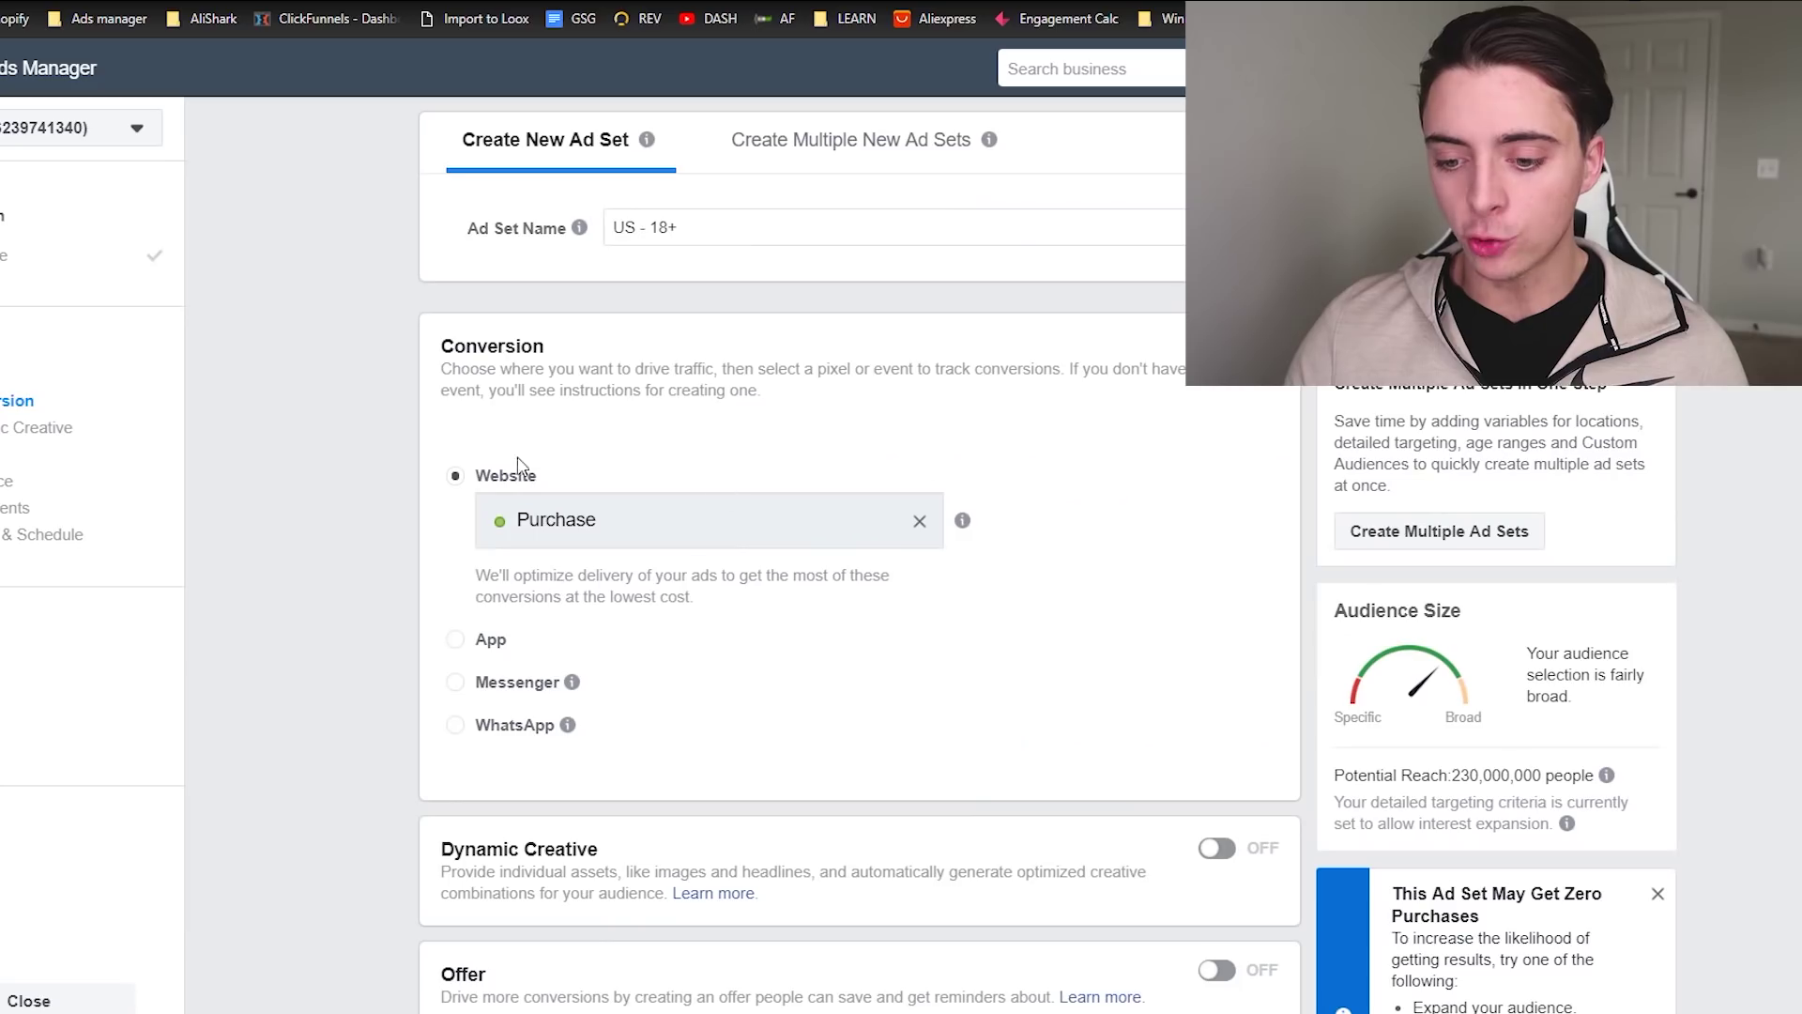
Step: Remove United States from the ad set's audience locations
scroll(450, 460, "down", 1)
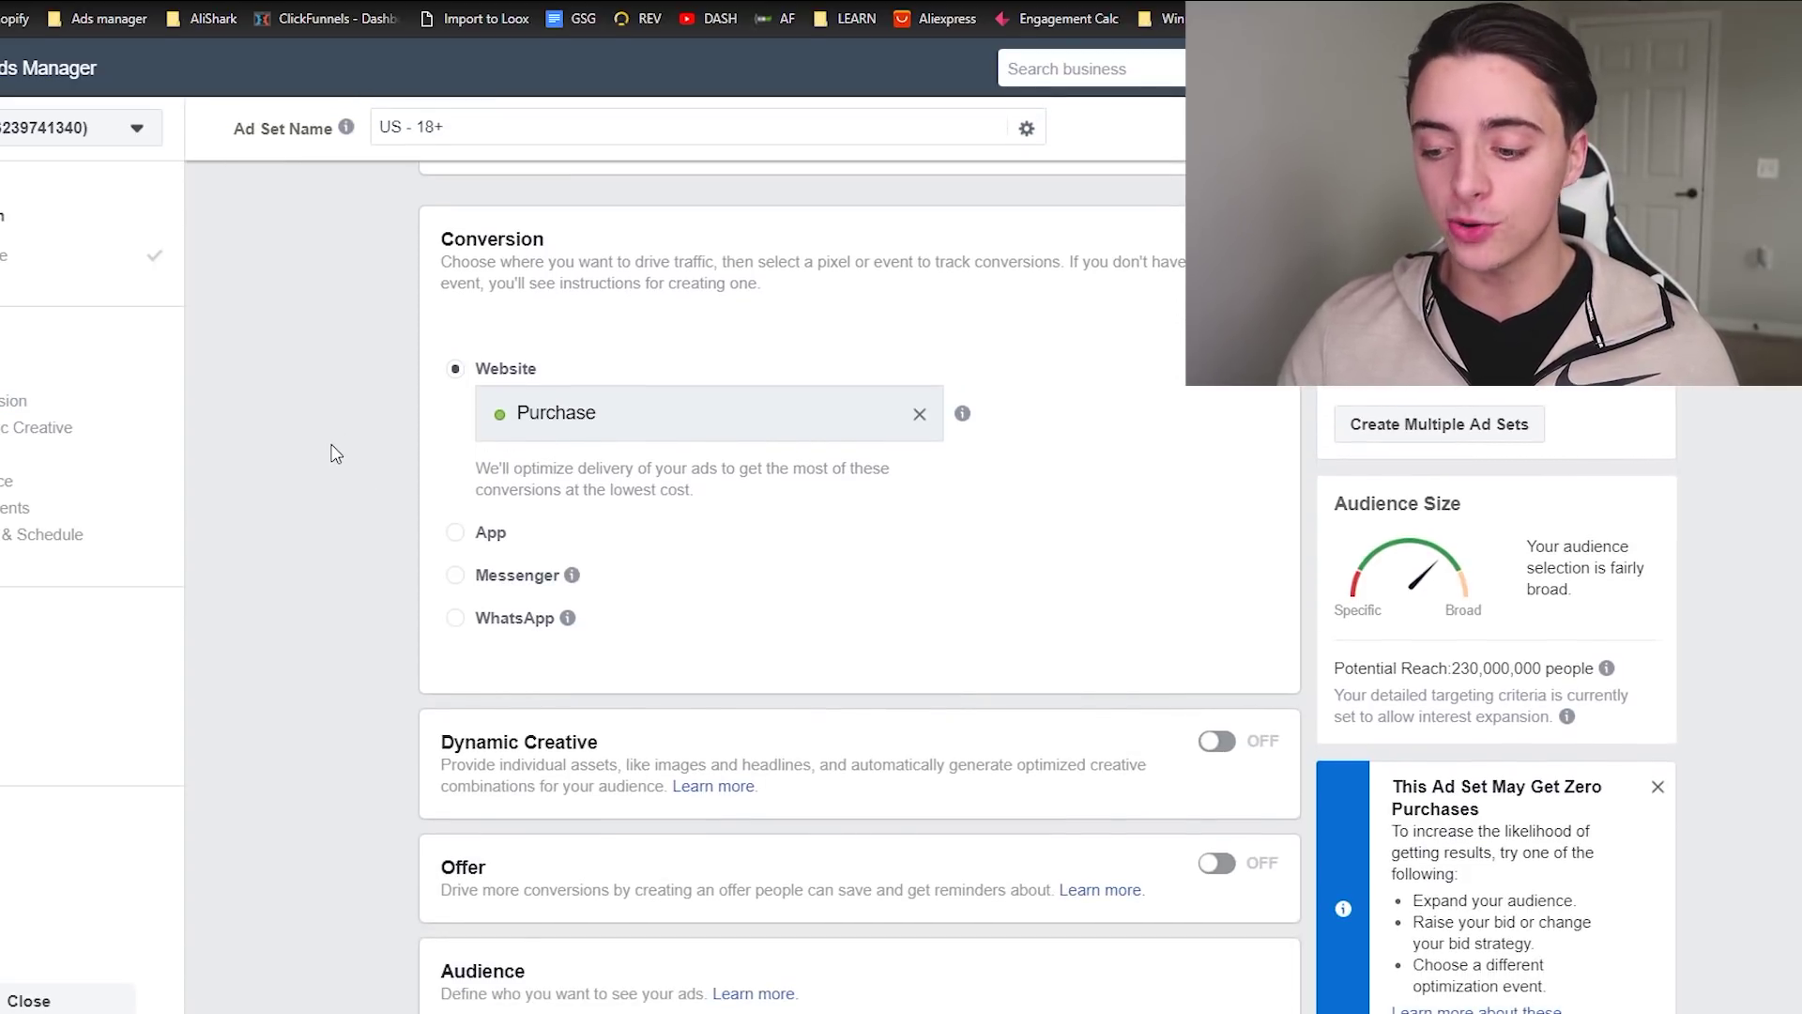
scroll(345, 430, "down", 7)
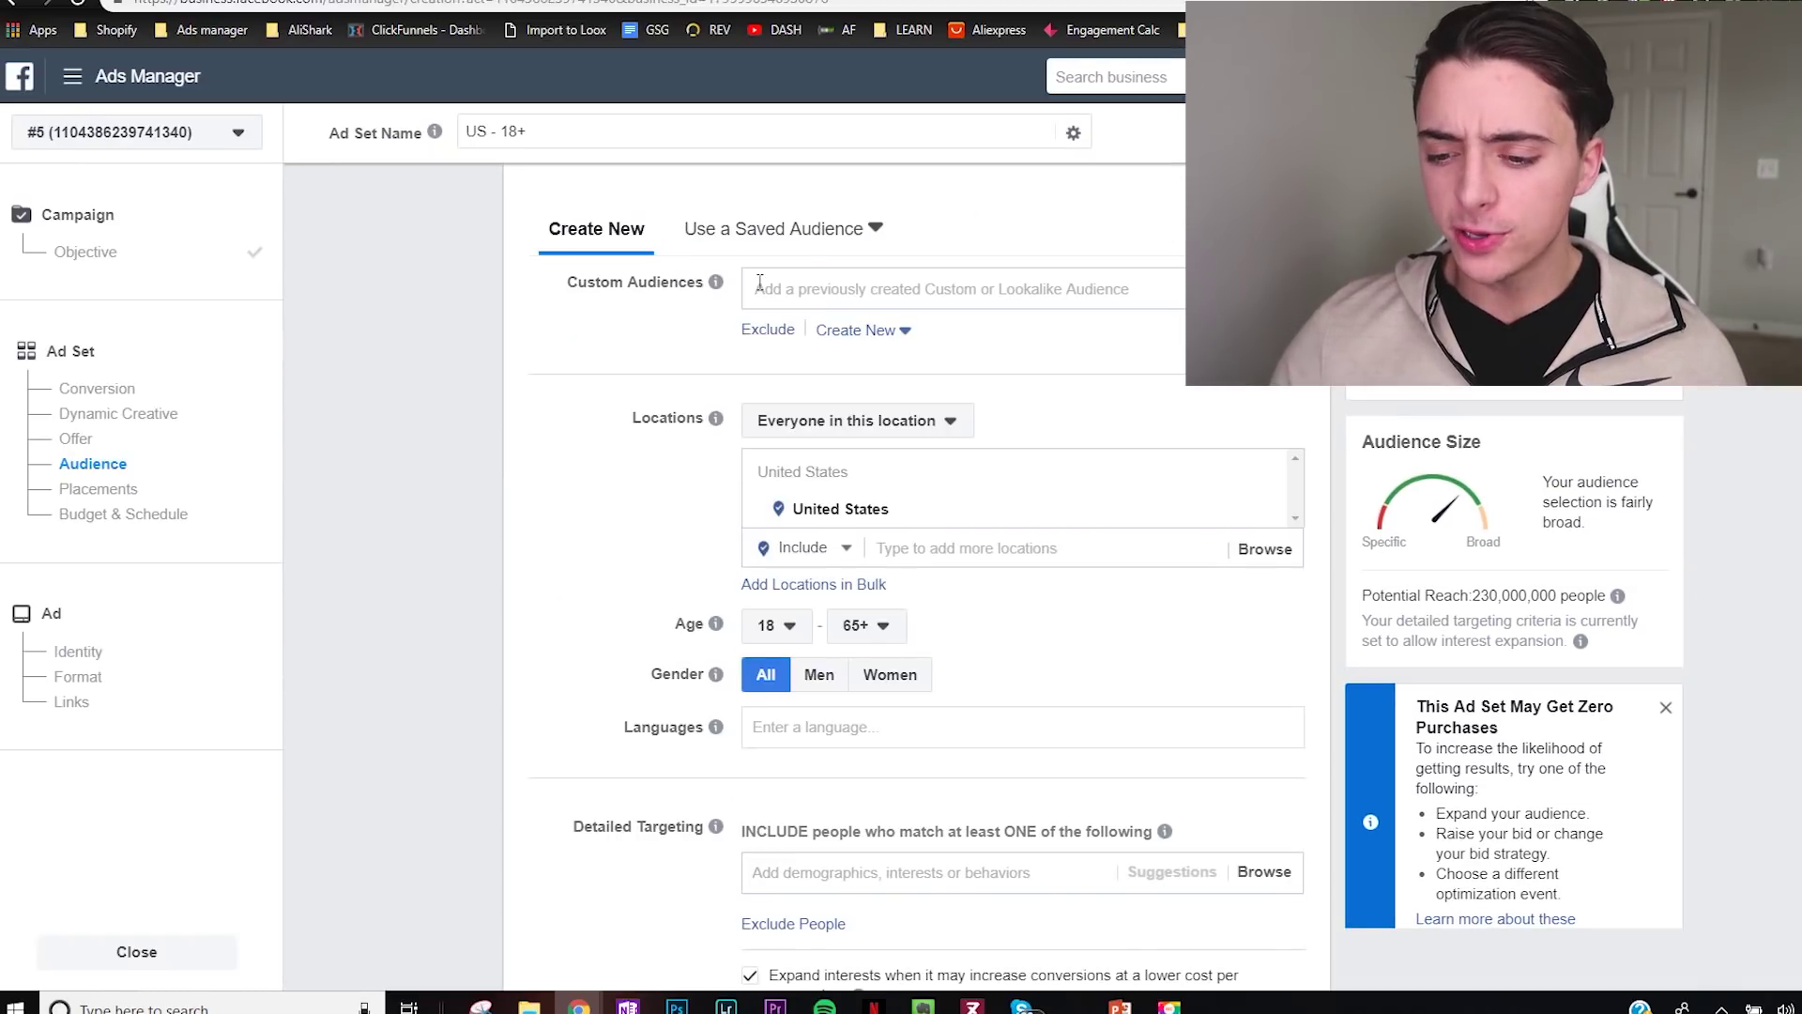
scroll(470, 507, "down", 1)
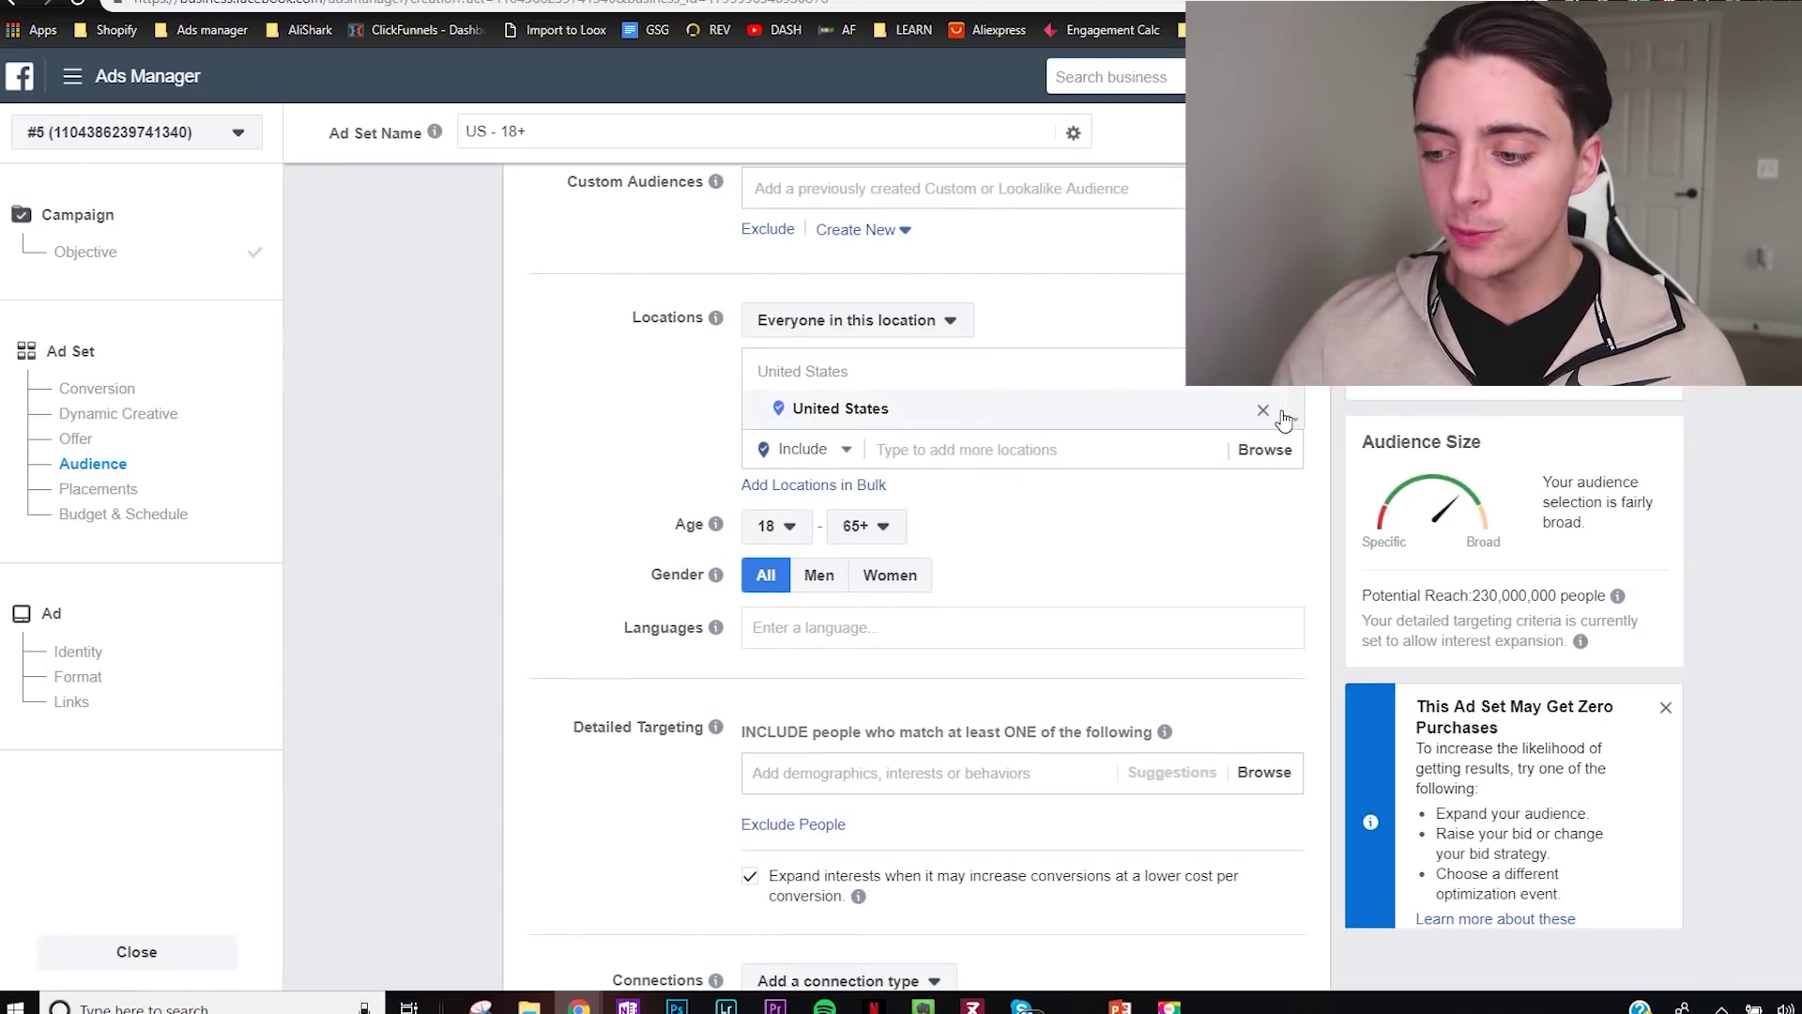
left_click(1263, 413)
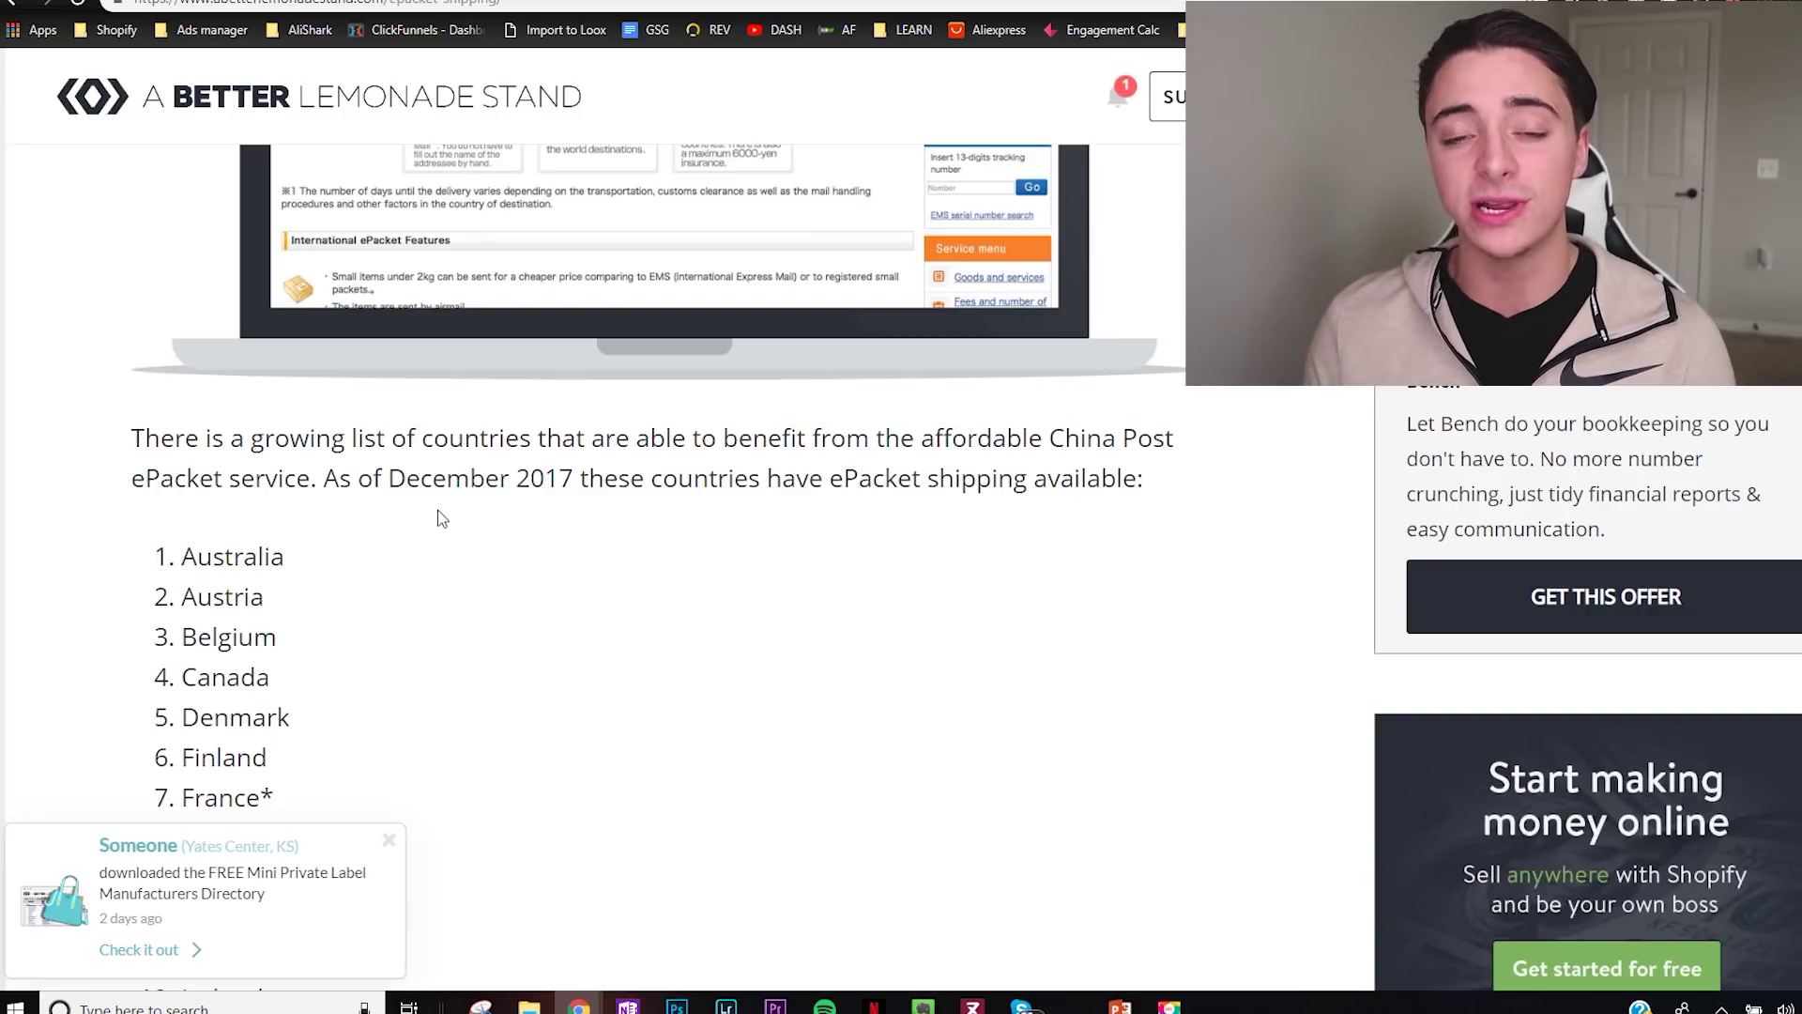
Step: Copy the ePacket country list from Australia through United States on the A Better Lemonade Stand page and return to Ads Manager
scroll(305, 505, "down", 2)
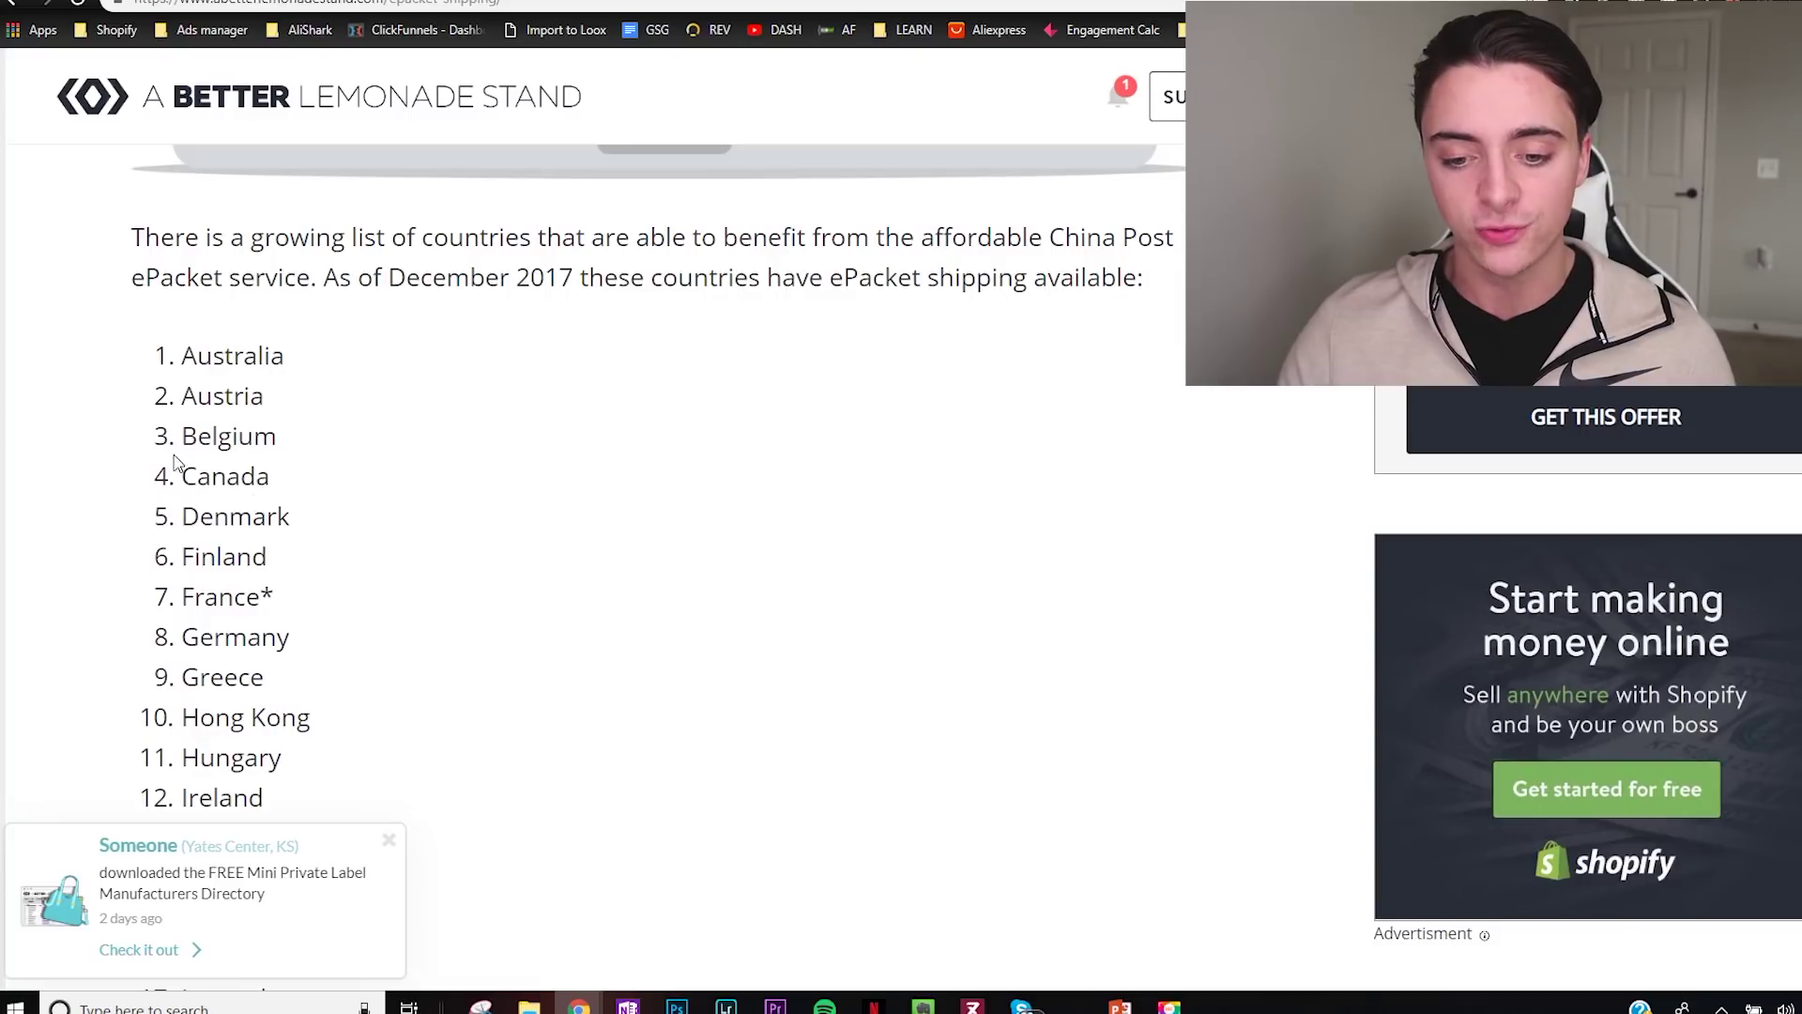
left_click_drag(179, 355, 322, 431)
left_click(322, 431)
scroll(366, 111, "up", 7)
left_click_drag(181, 154, 378, 671)
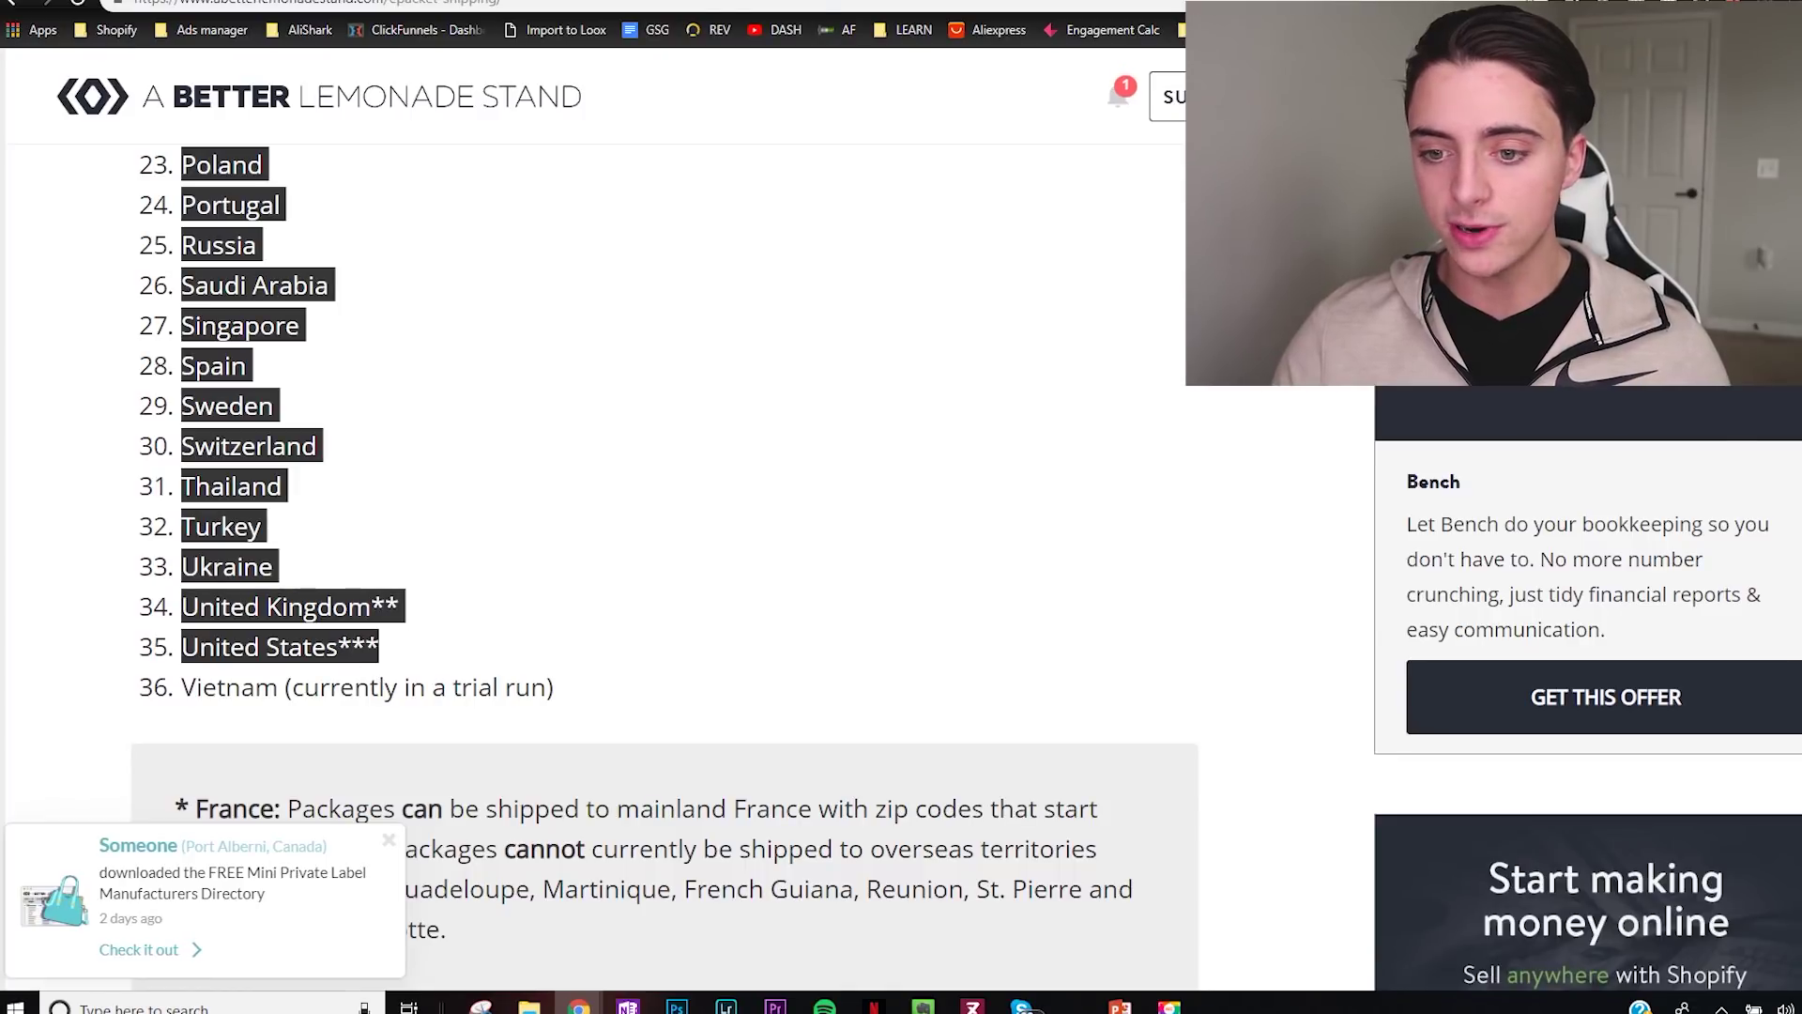
key("ctrl+Tab")
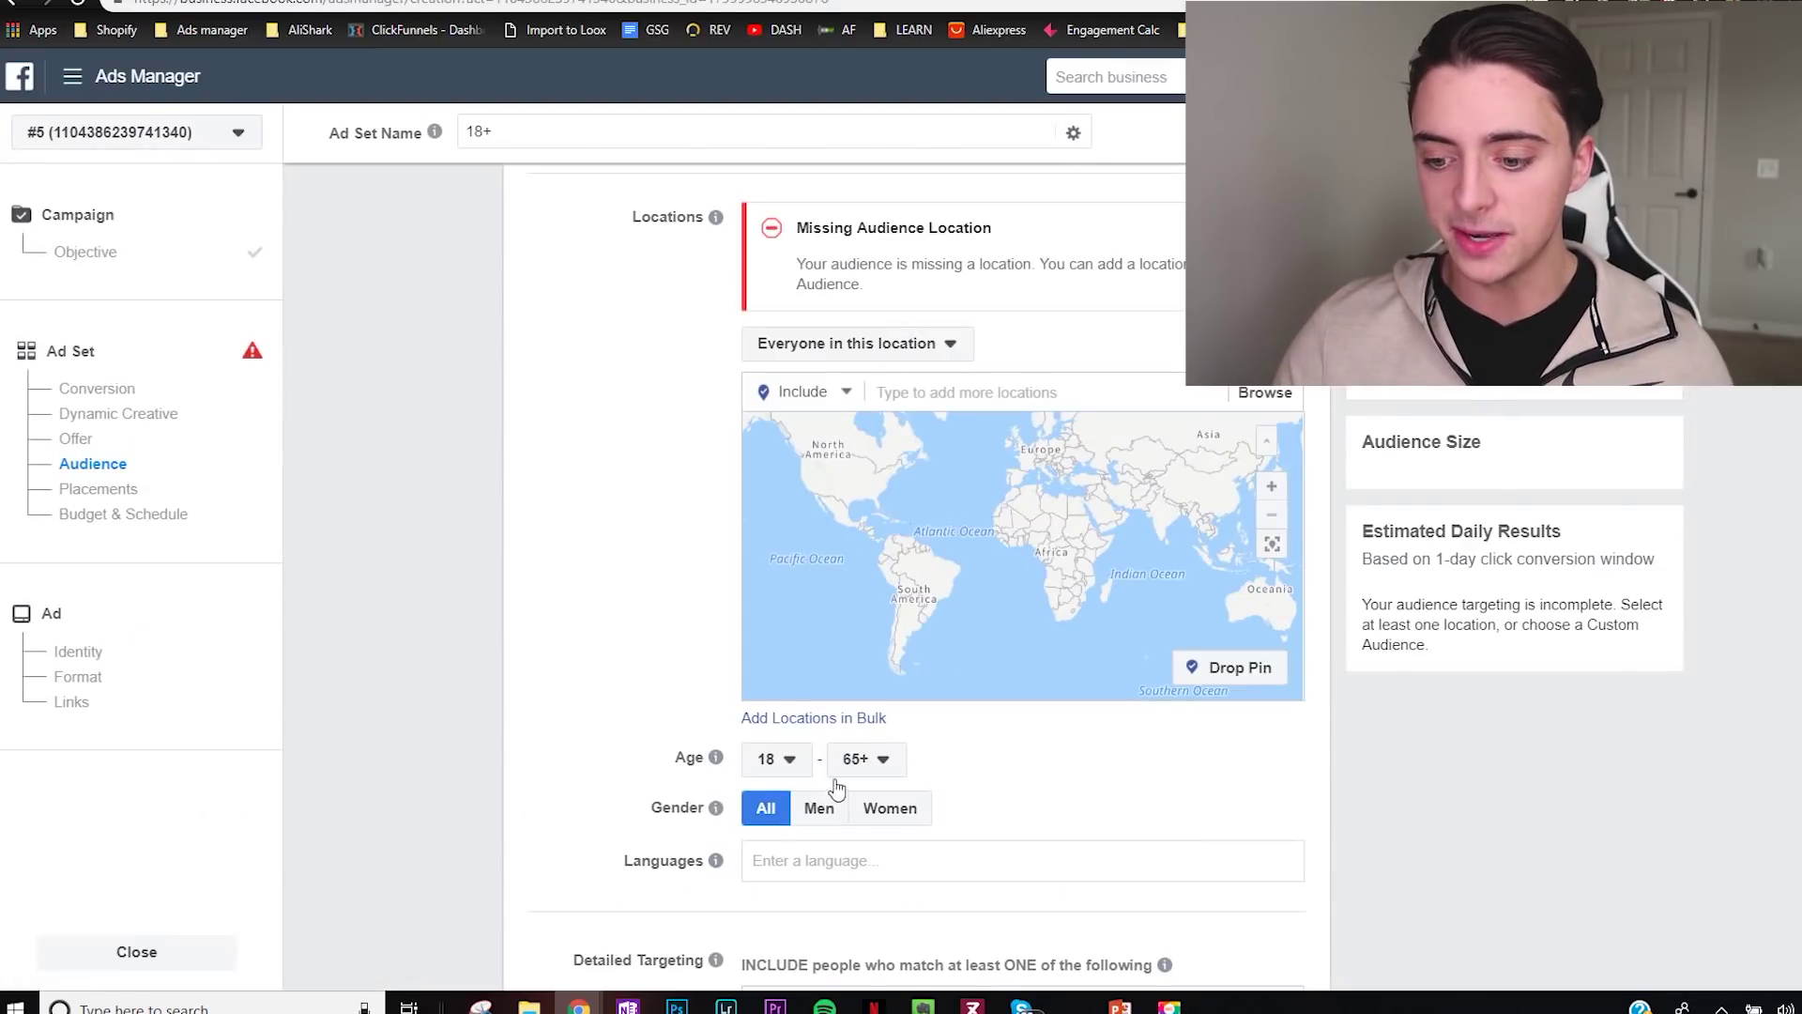
Step: Bulk-add the copied ePacket countries to the audience, using Countries as the location type
left_click(806, 723)
left_click(815, 460)
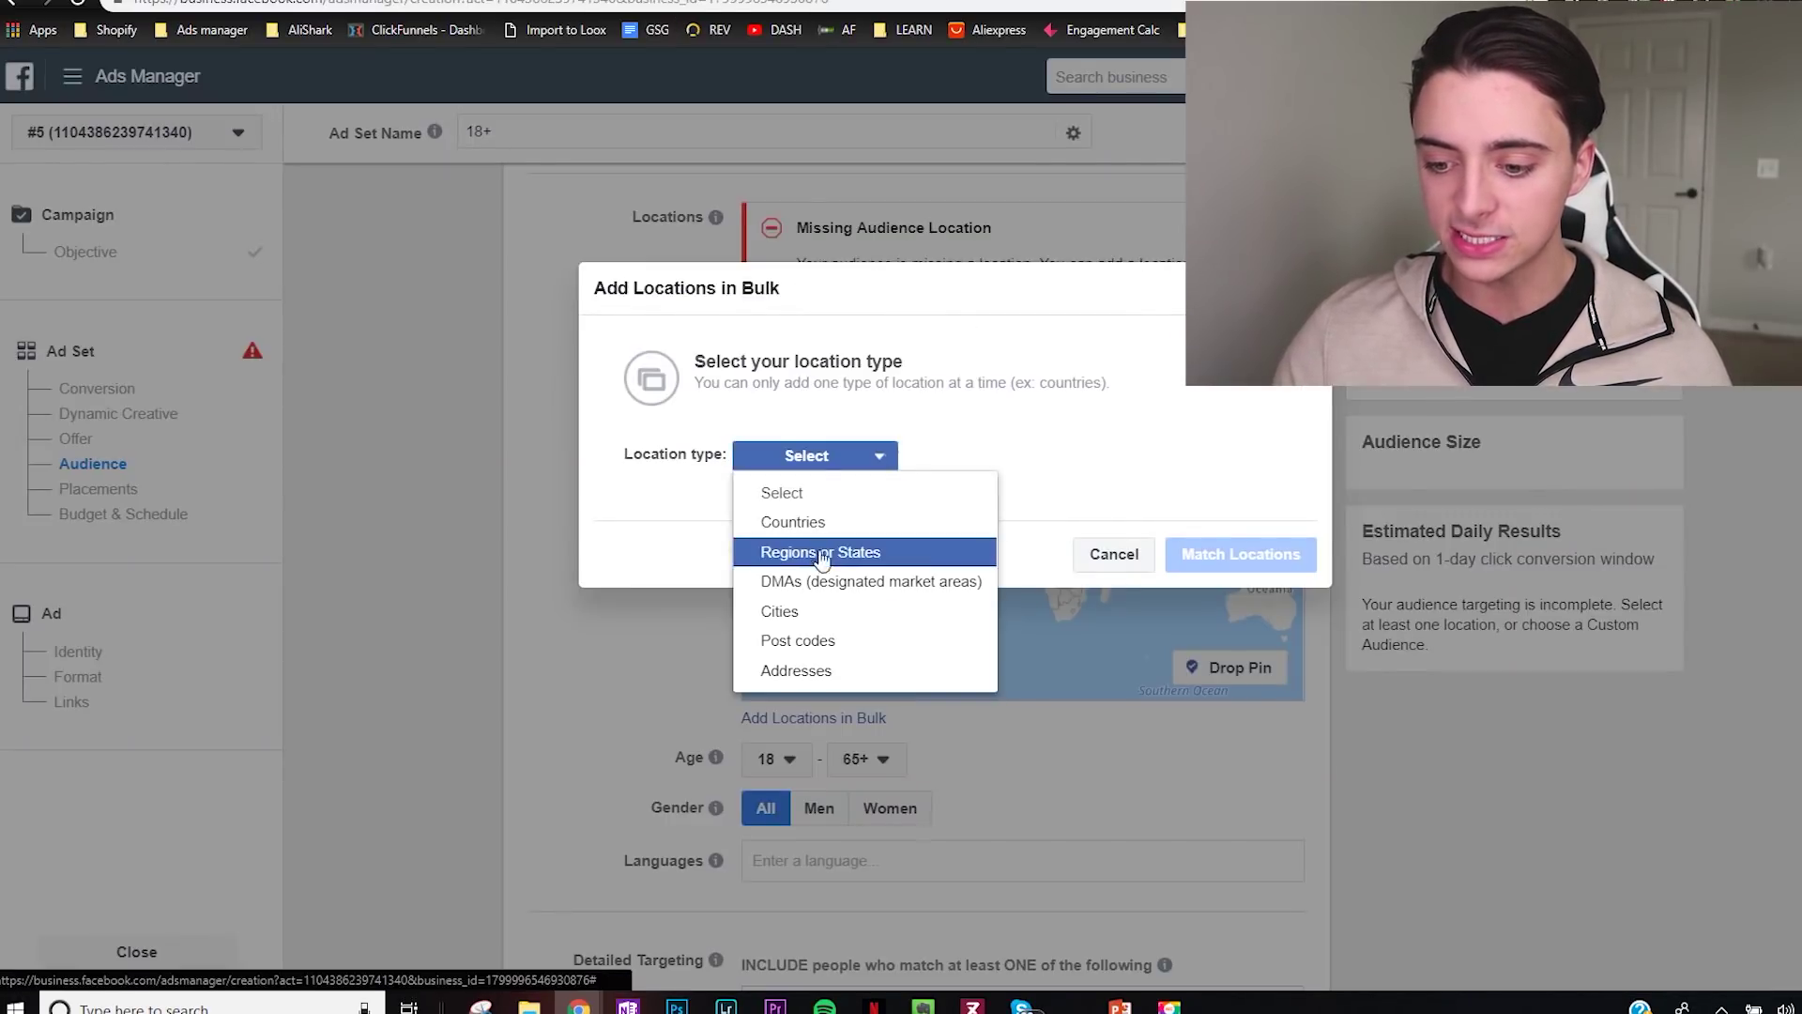
left_click(792, 523)
left_click(938, 507)
key("ctrl+v")
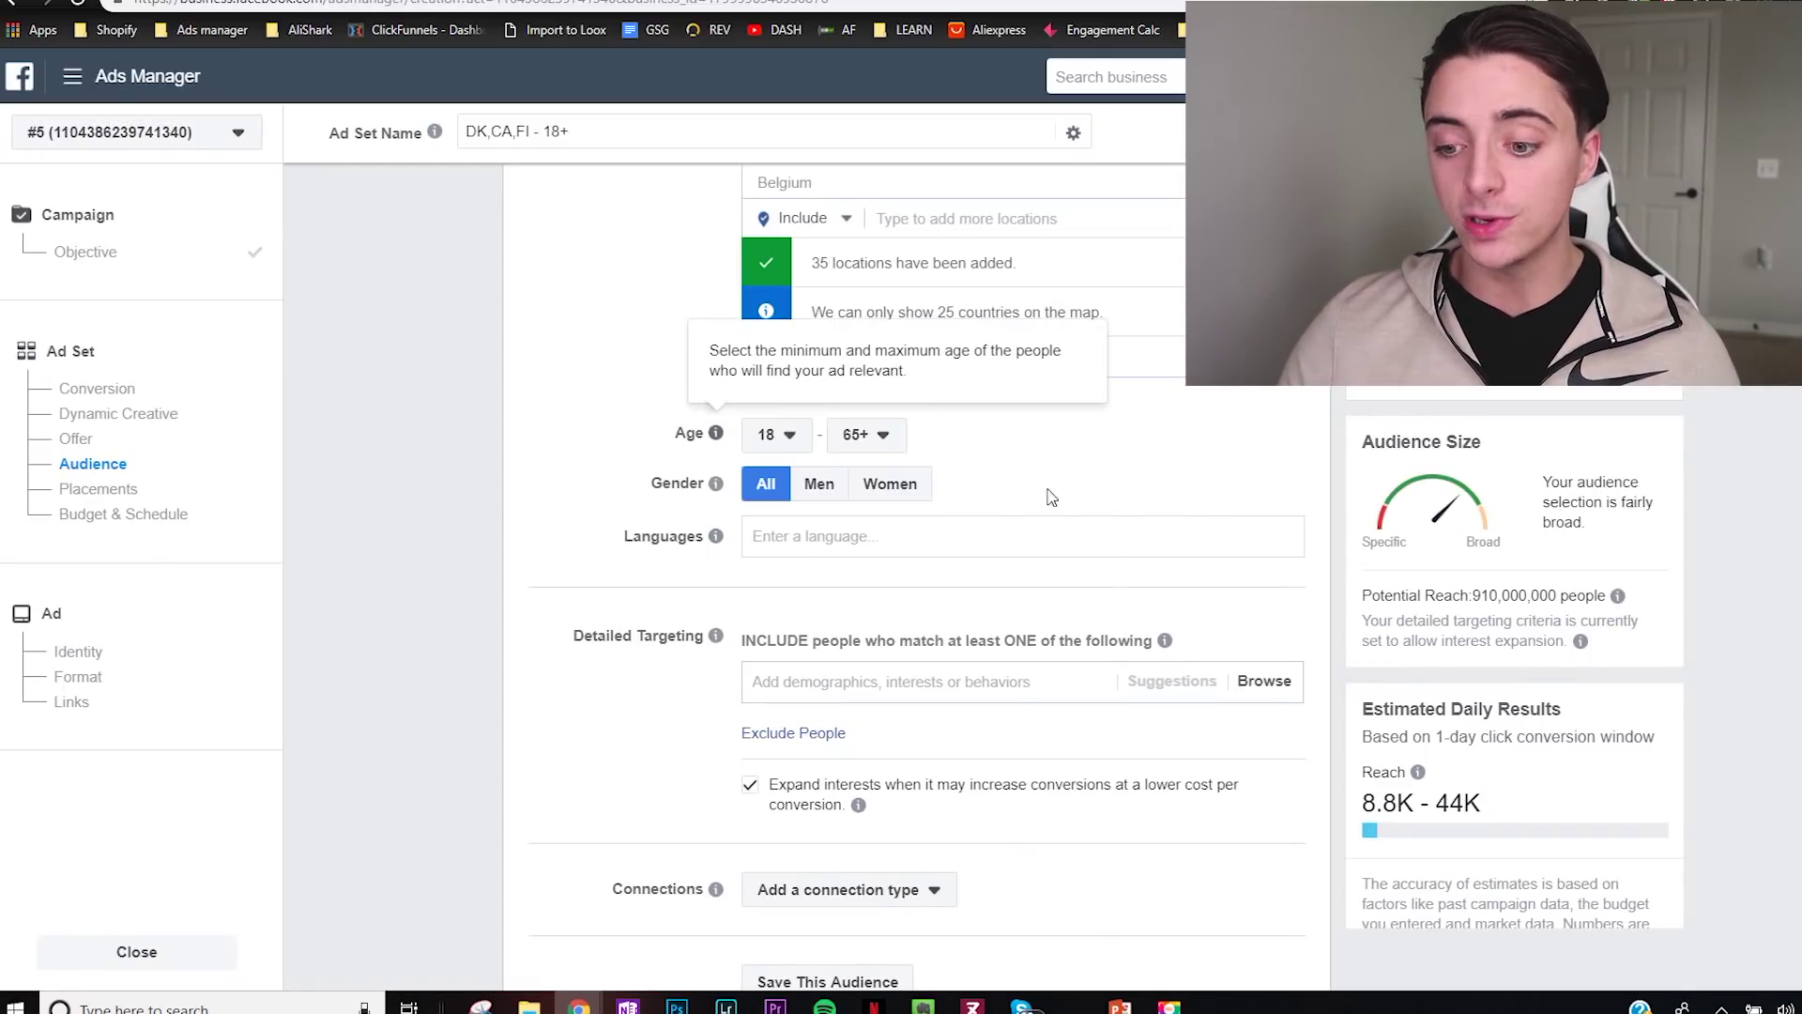
Step: Restrict the audience to women and set the minimum age to 35
right_click(922, 495)
left_click(890, 488)
left_click(888, 485)
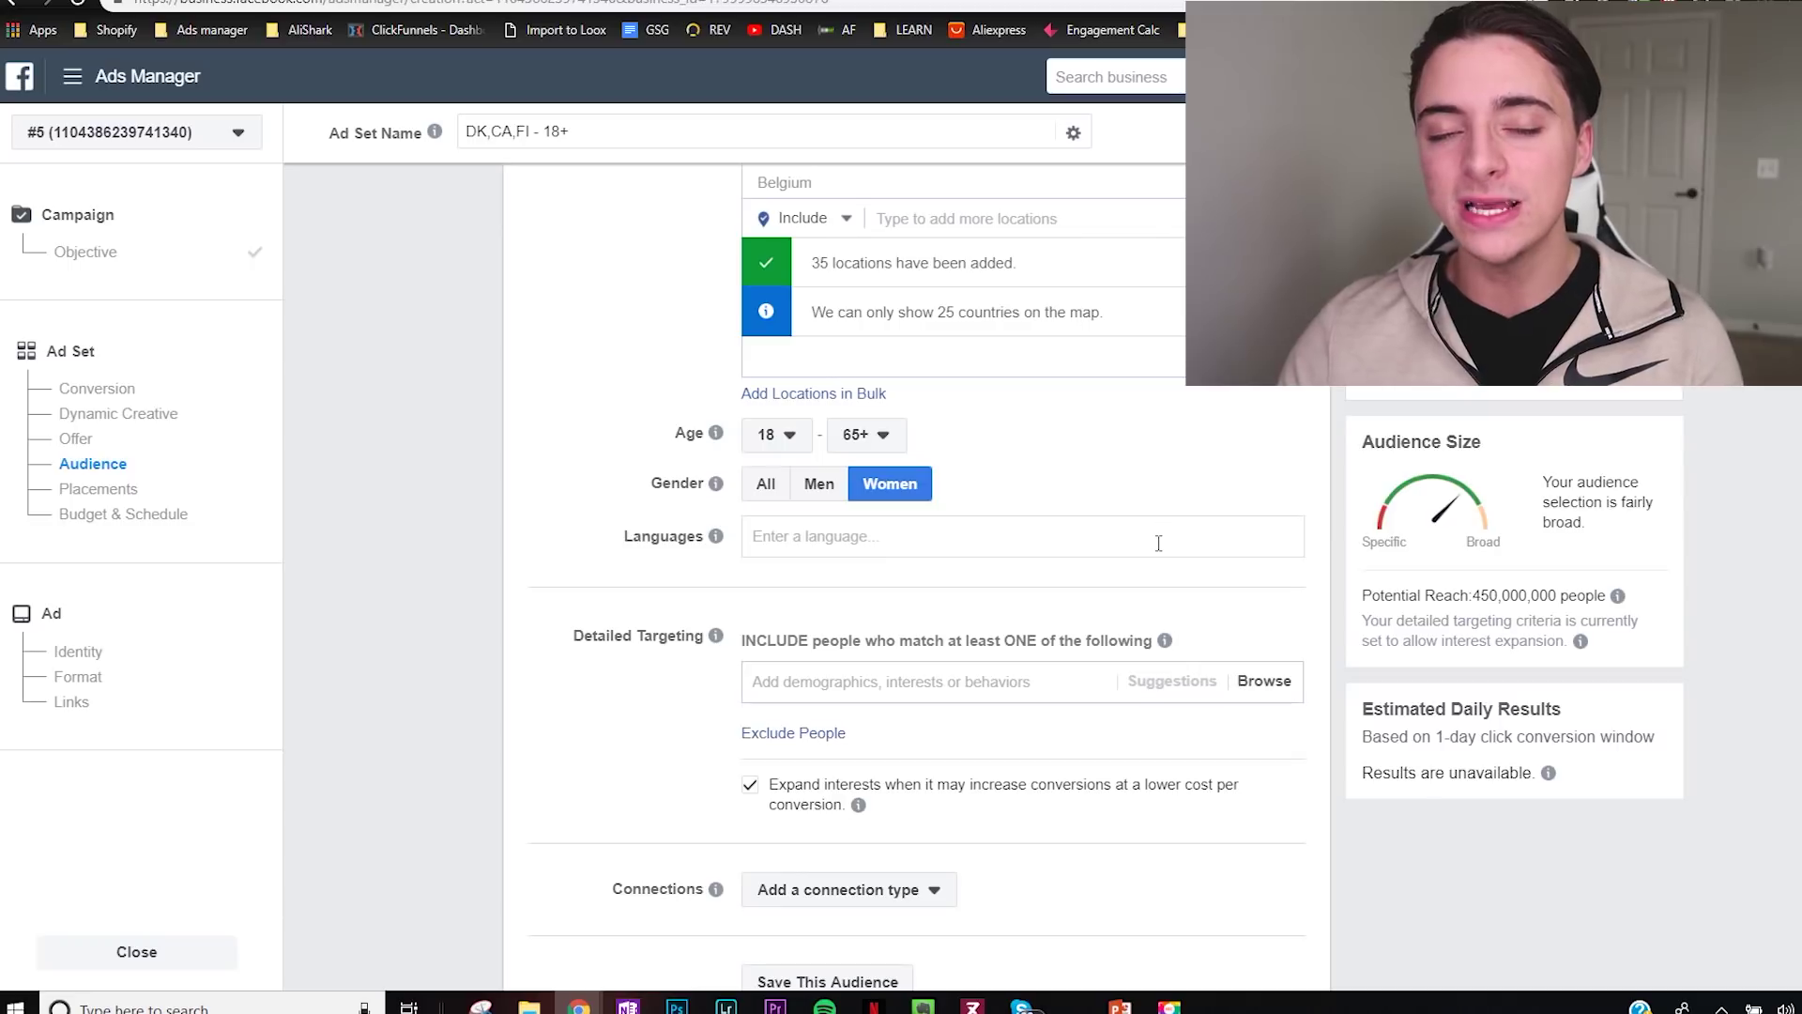
mouse_move(715, 536)
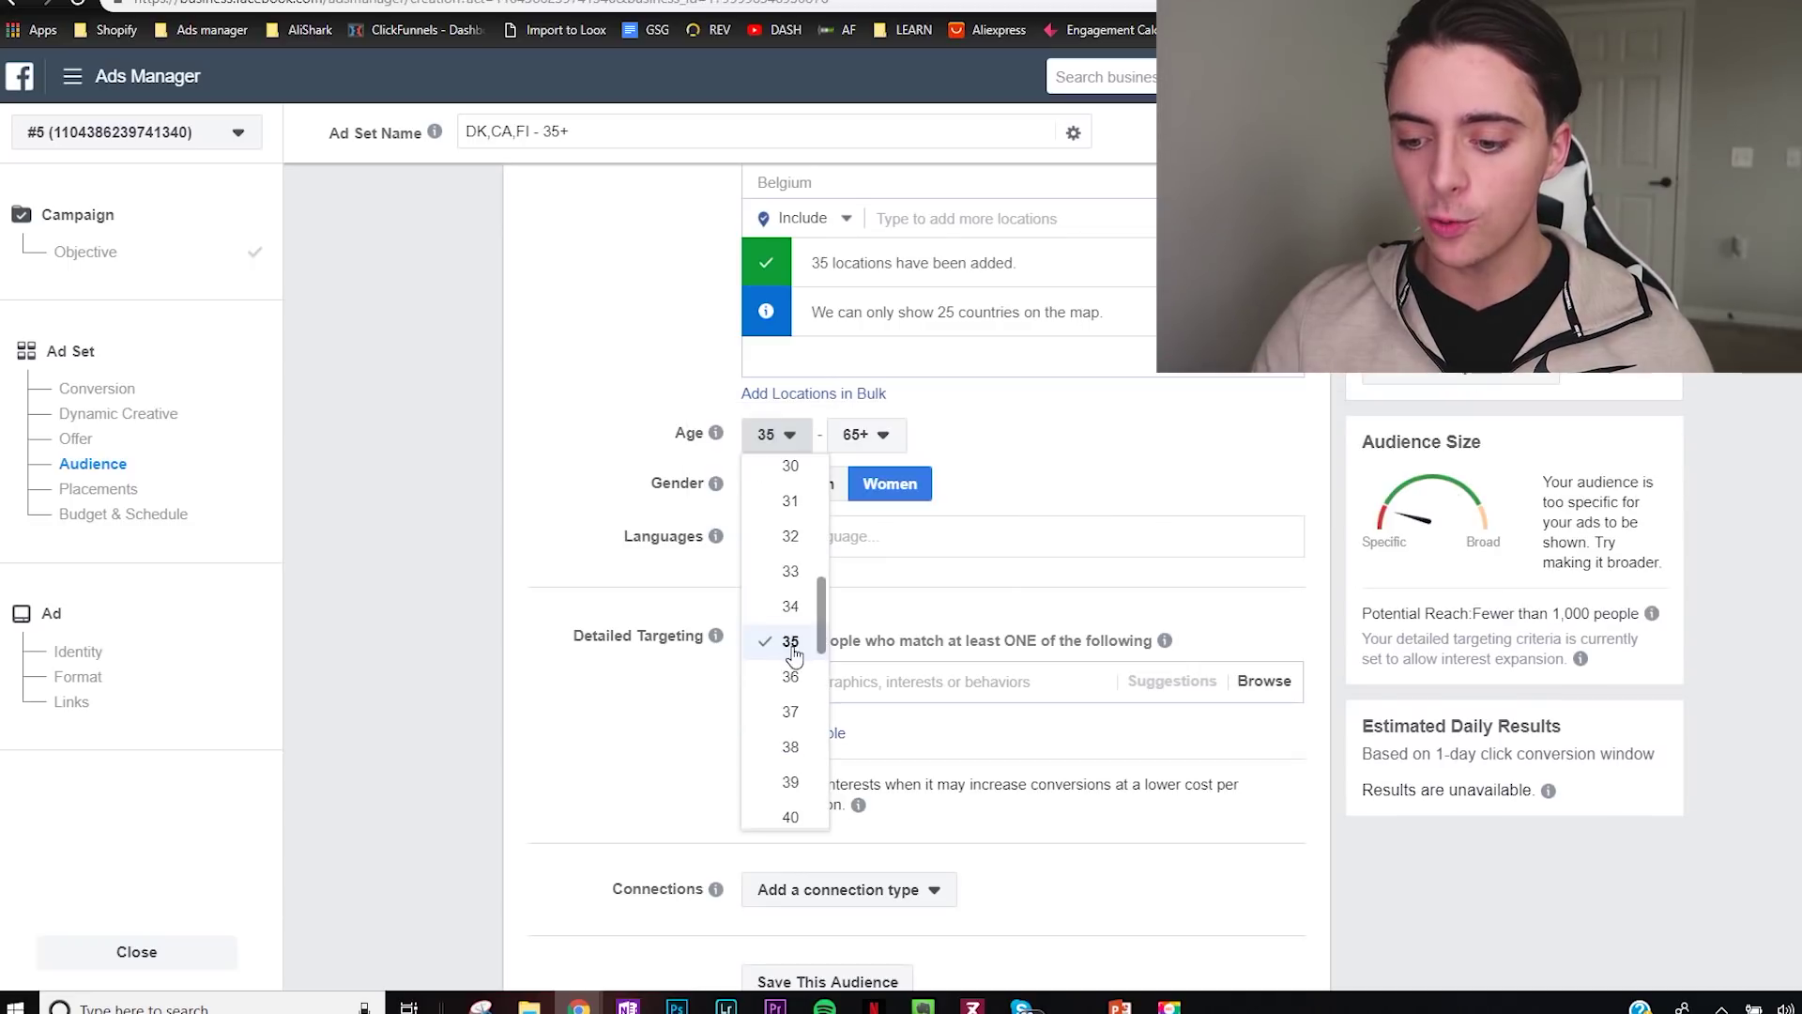
left_click(577, 472)
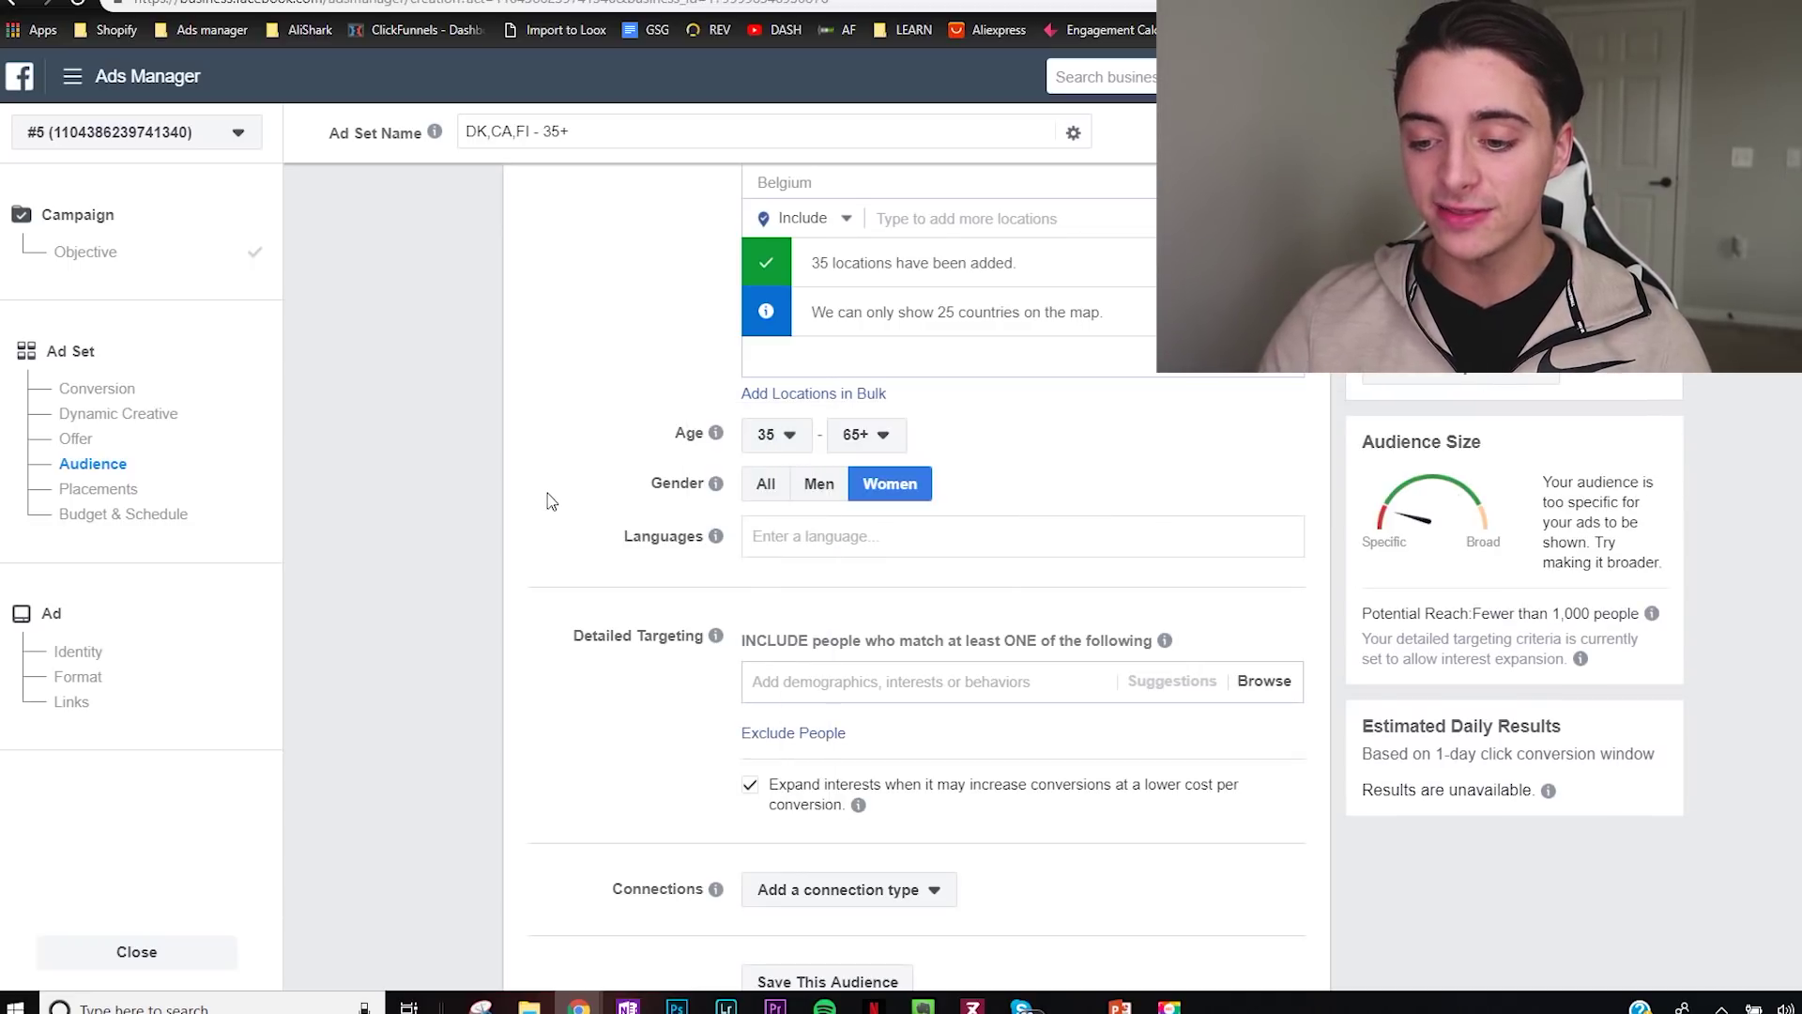
Step: Turn off interest expansion under detailed targeting and choose Edit Placements instead of automatic placements
scroll(554, 511, "down", 3)
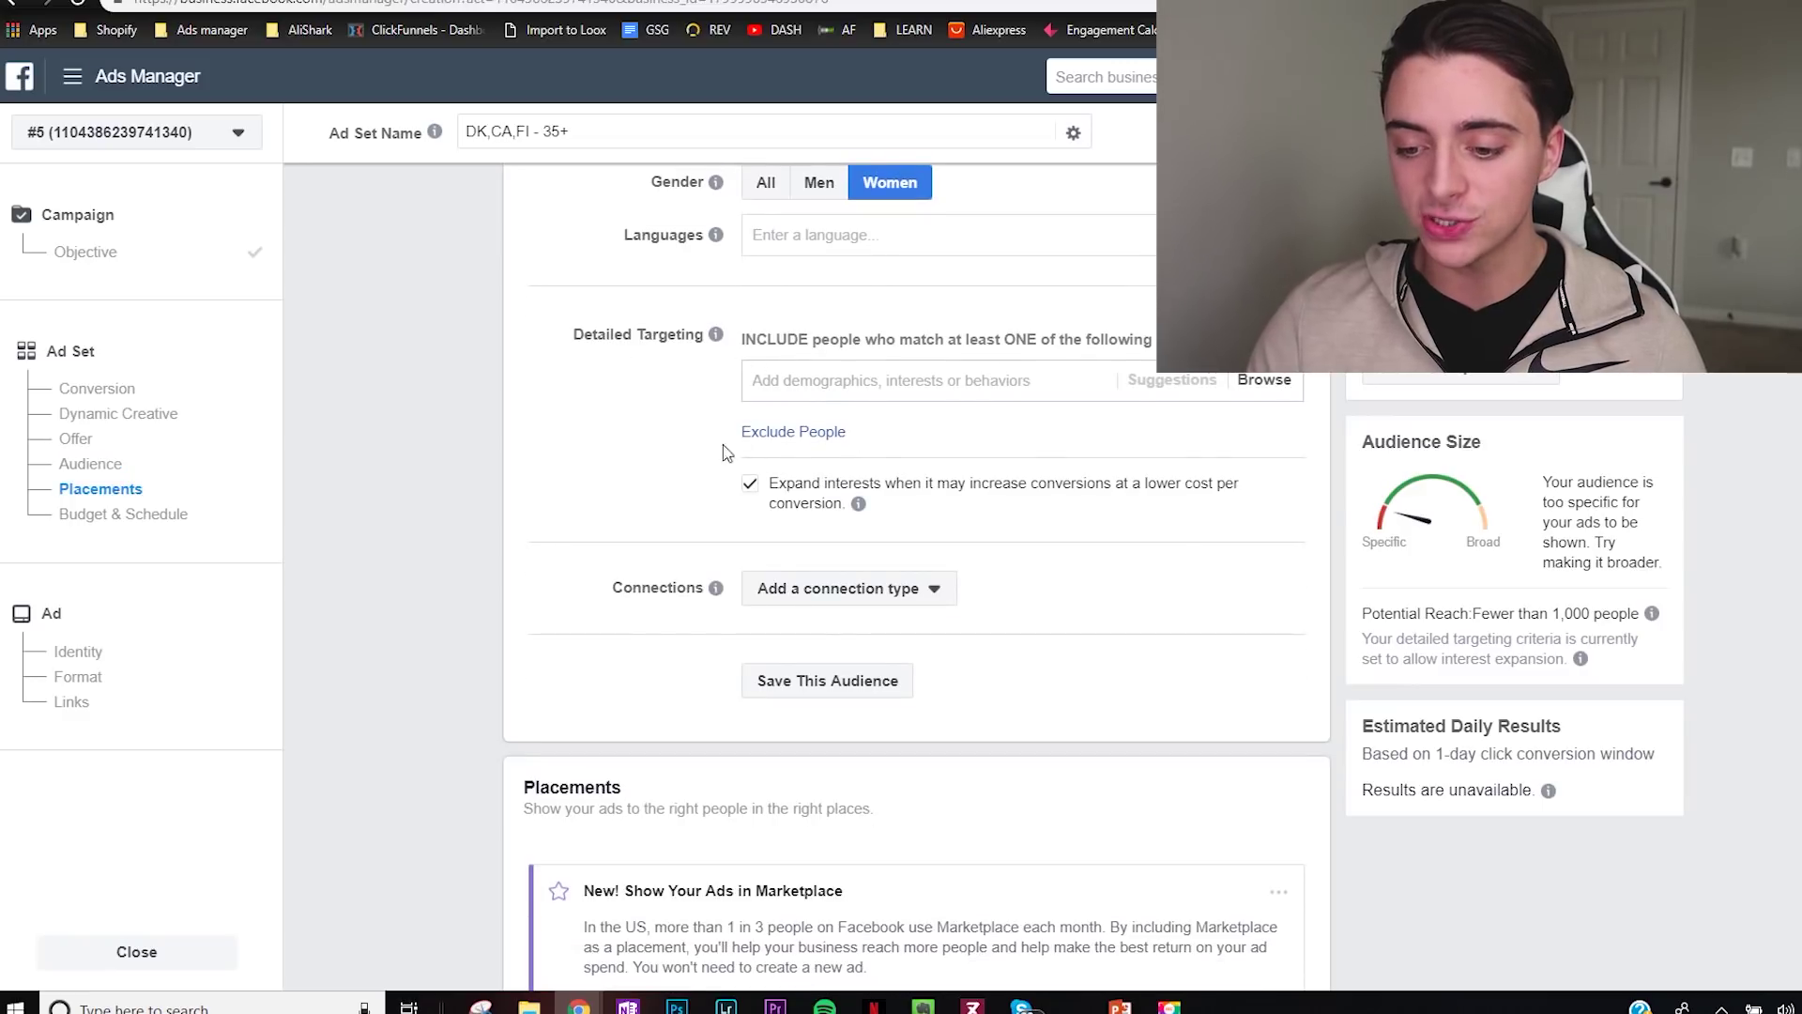
left_click(751, 486)
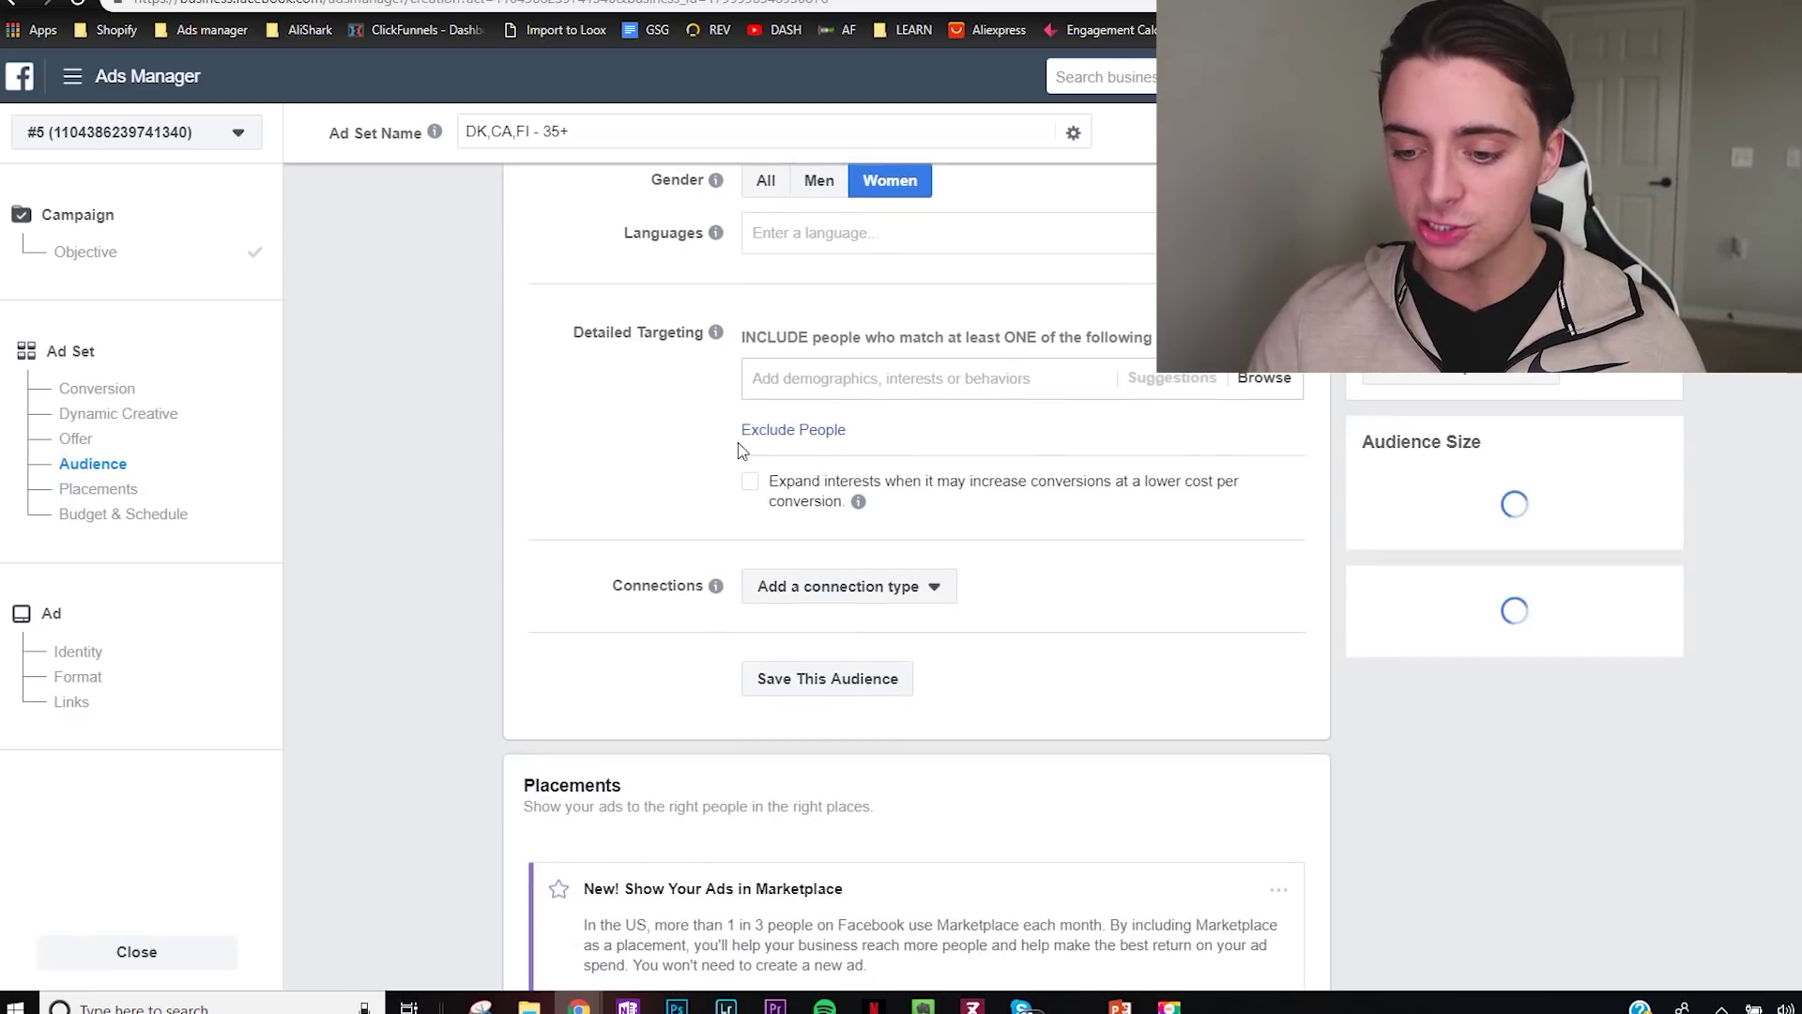
scroll(708, 394, "down", 3)
scroll(708, 394, "down", 6)
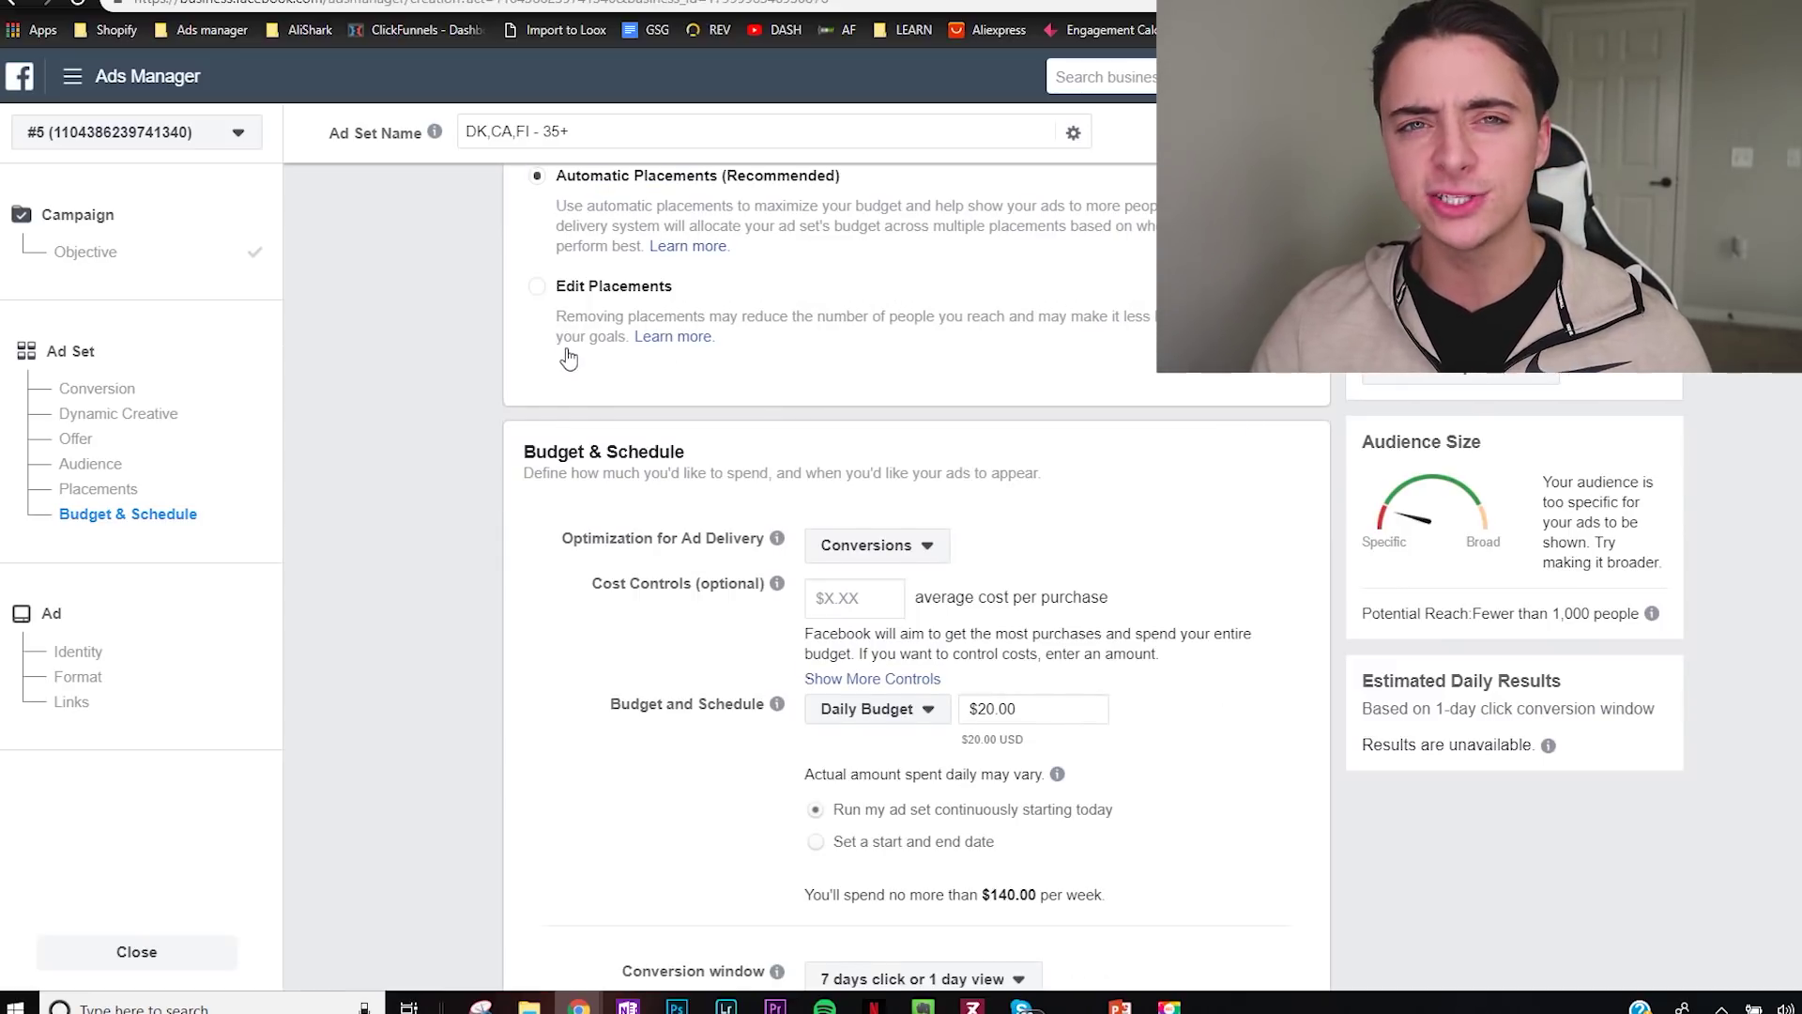
scroll(563, 350, "up", 1)
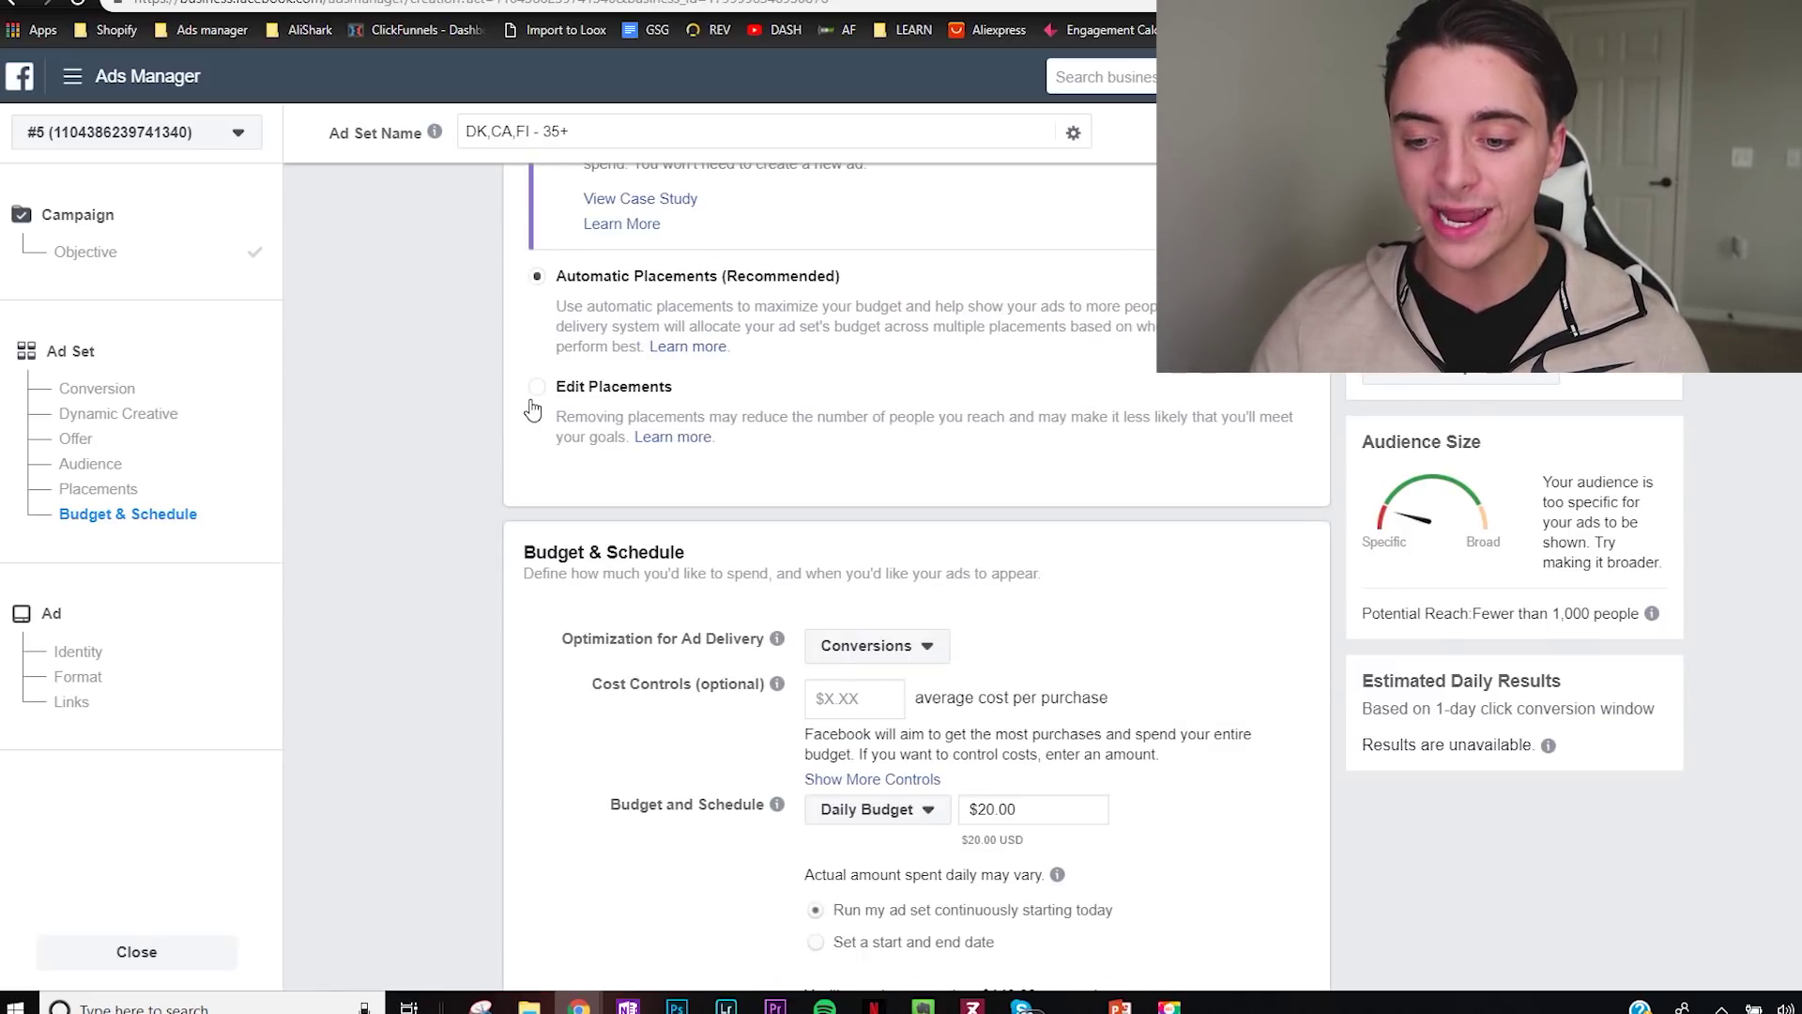
left_click(545, 387)
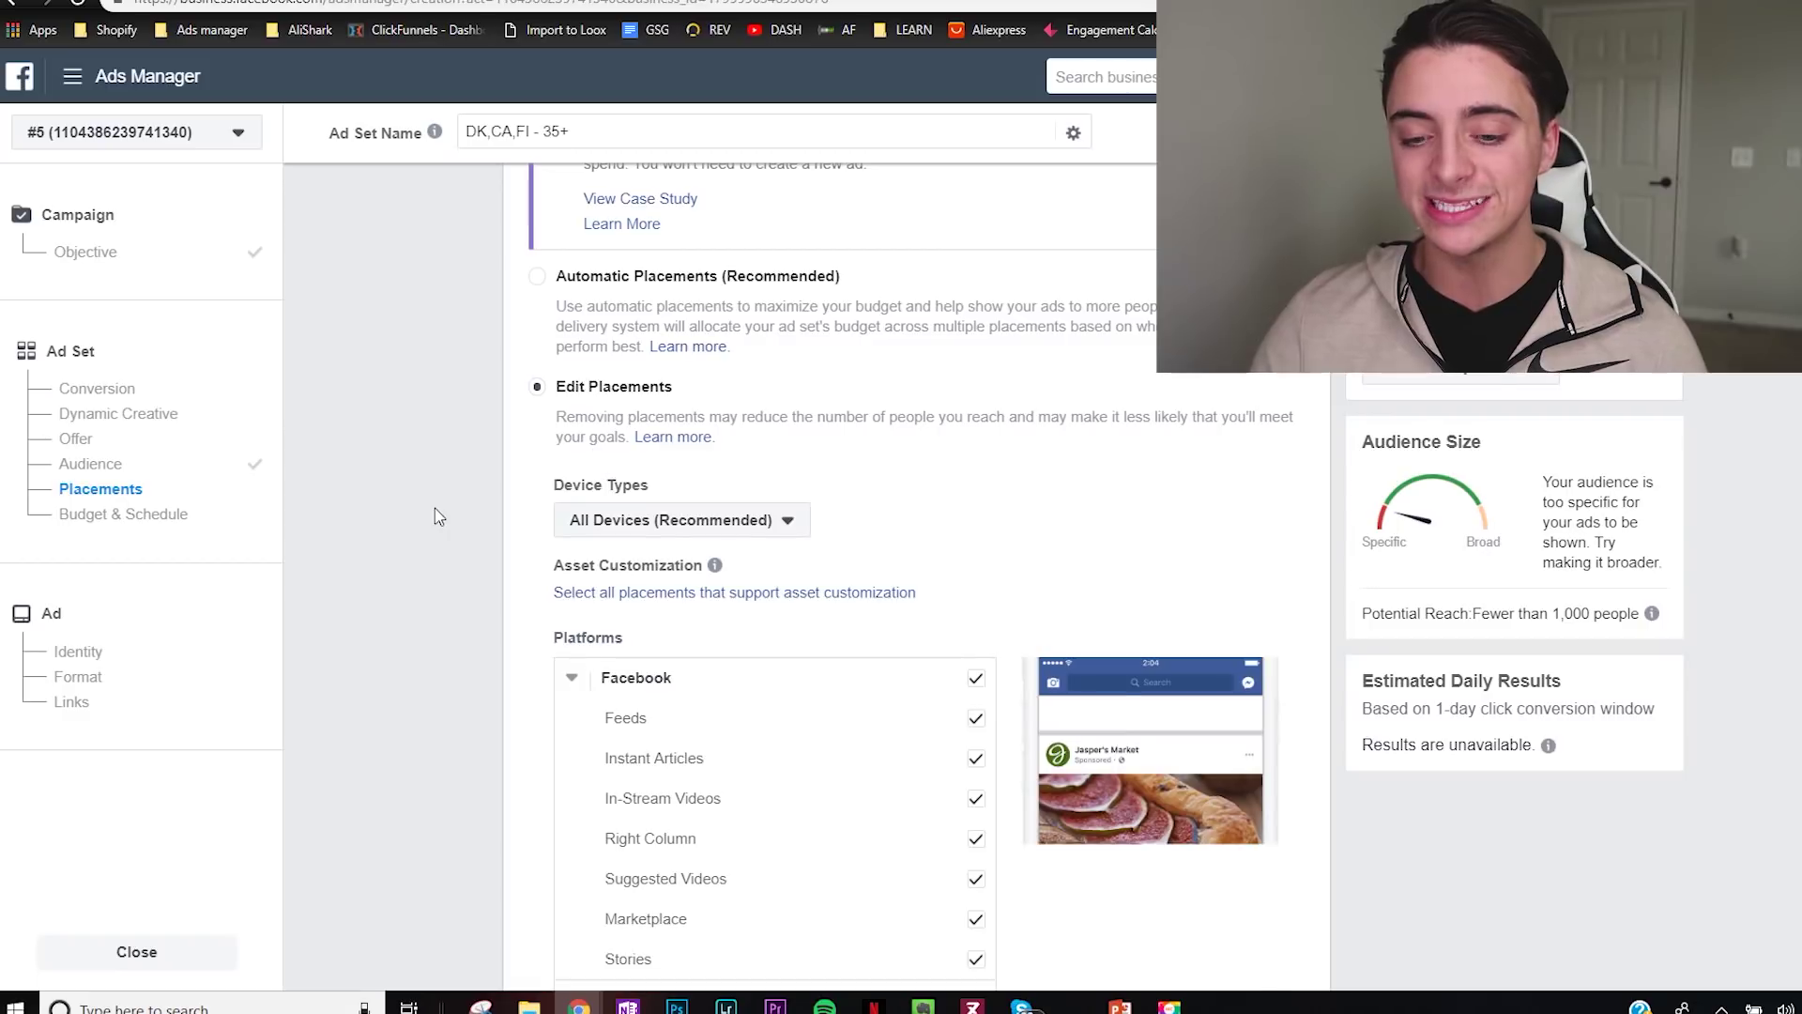
Step: Exclude desktop from the placement device types so that only mobile is targeted
scroll(606, 535, "down", 1)
scroll(605, 535, "down", 2)
scroll(595, 519, "up", 1)
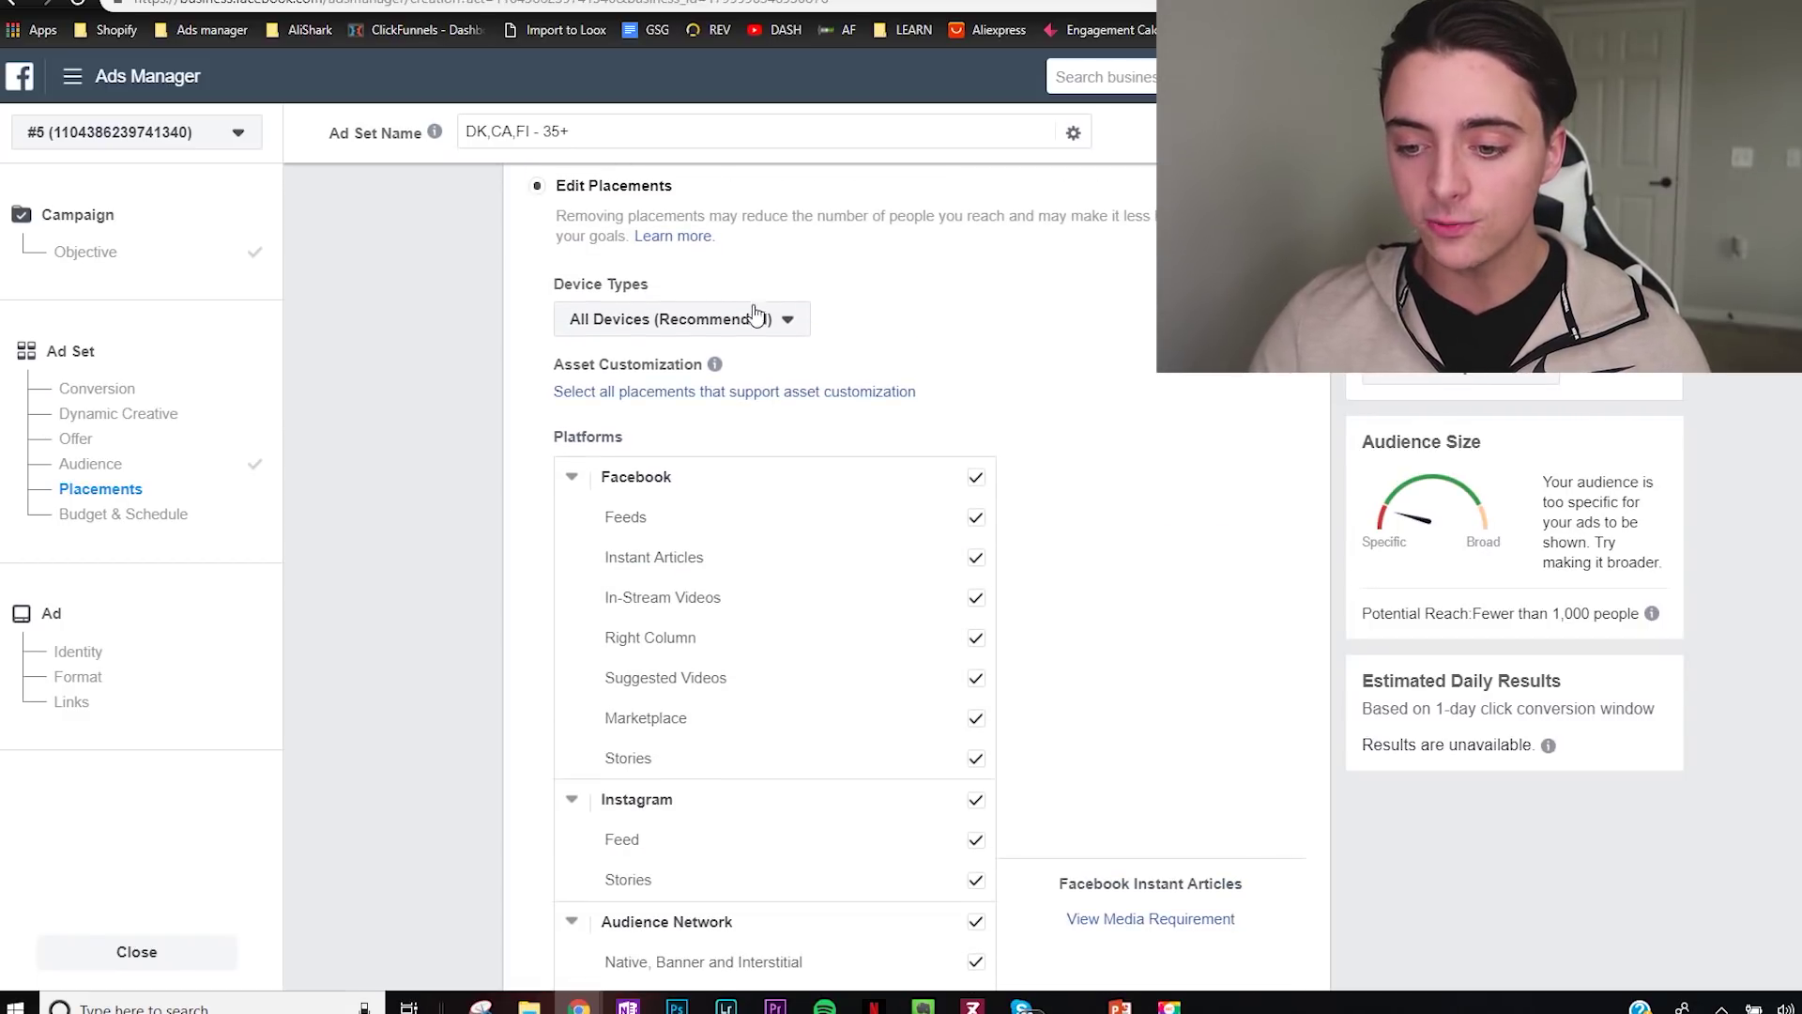
left_click(756, 316)
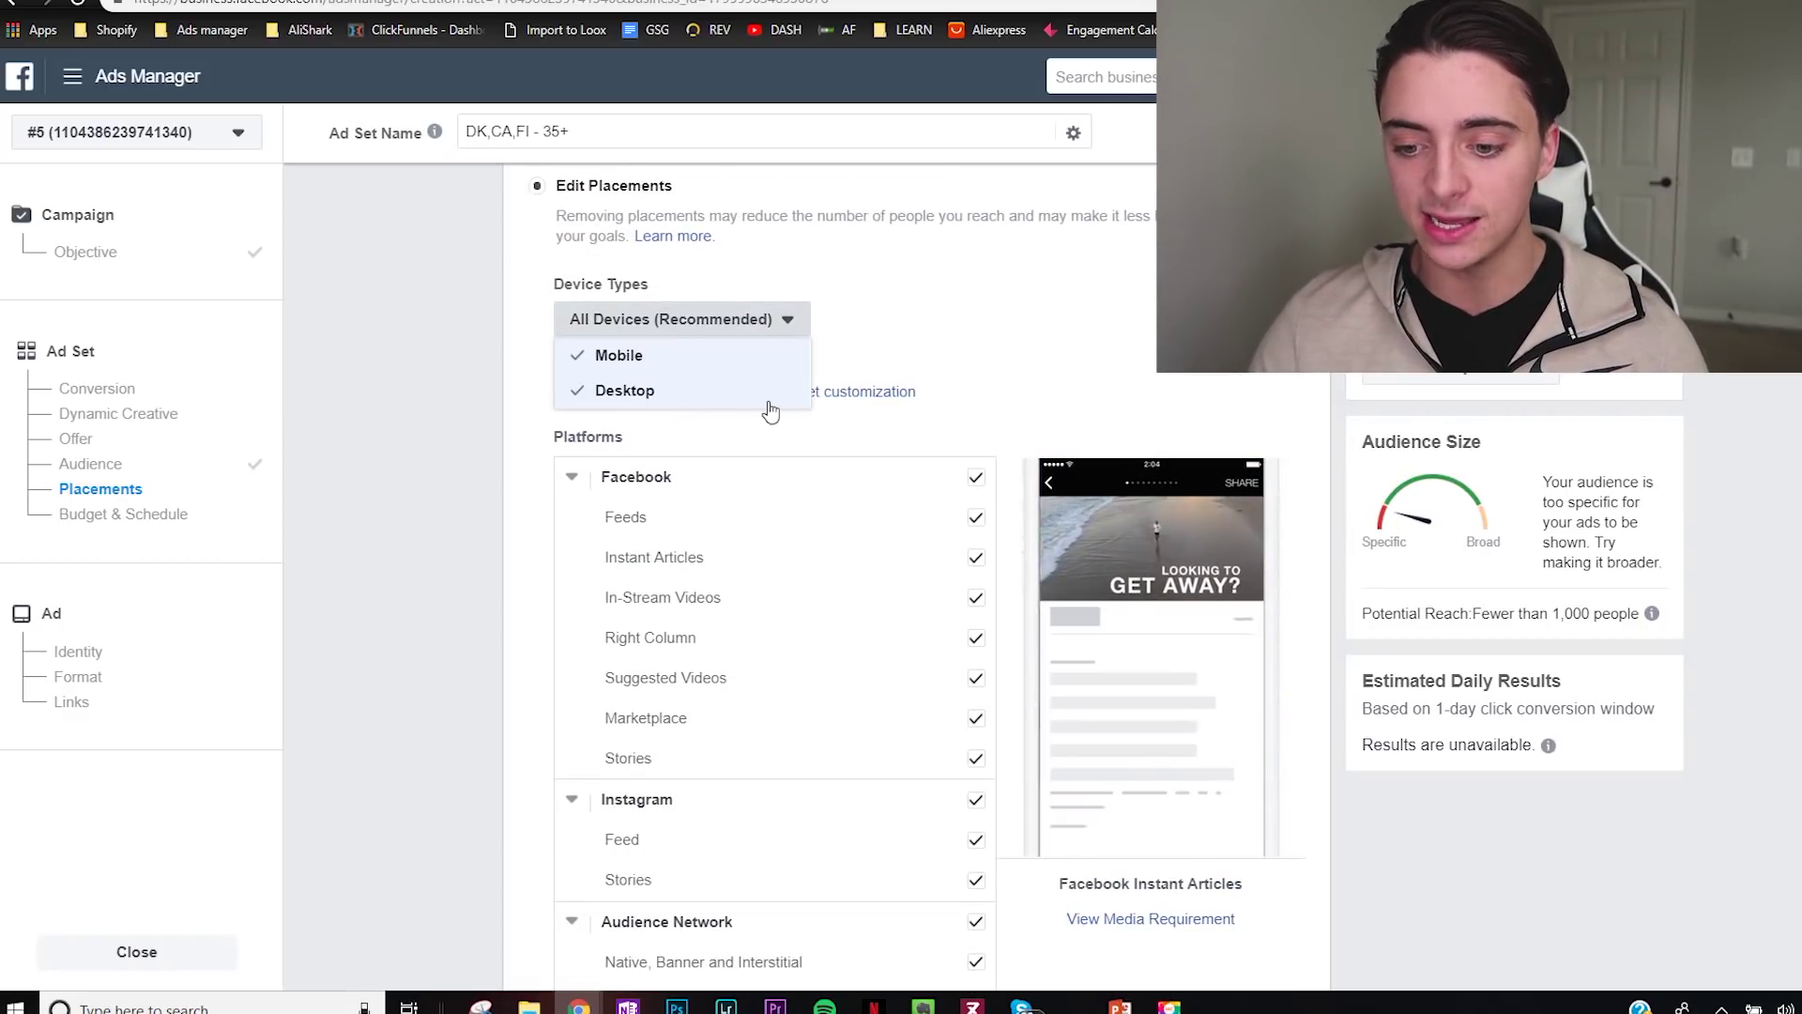
left_click(639, 389)
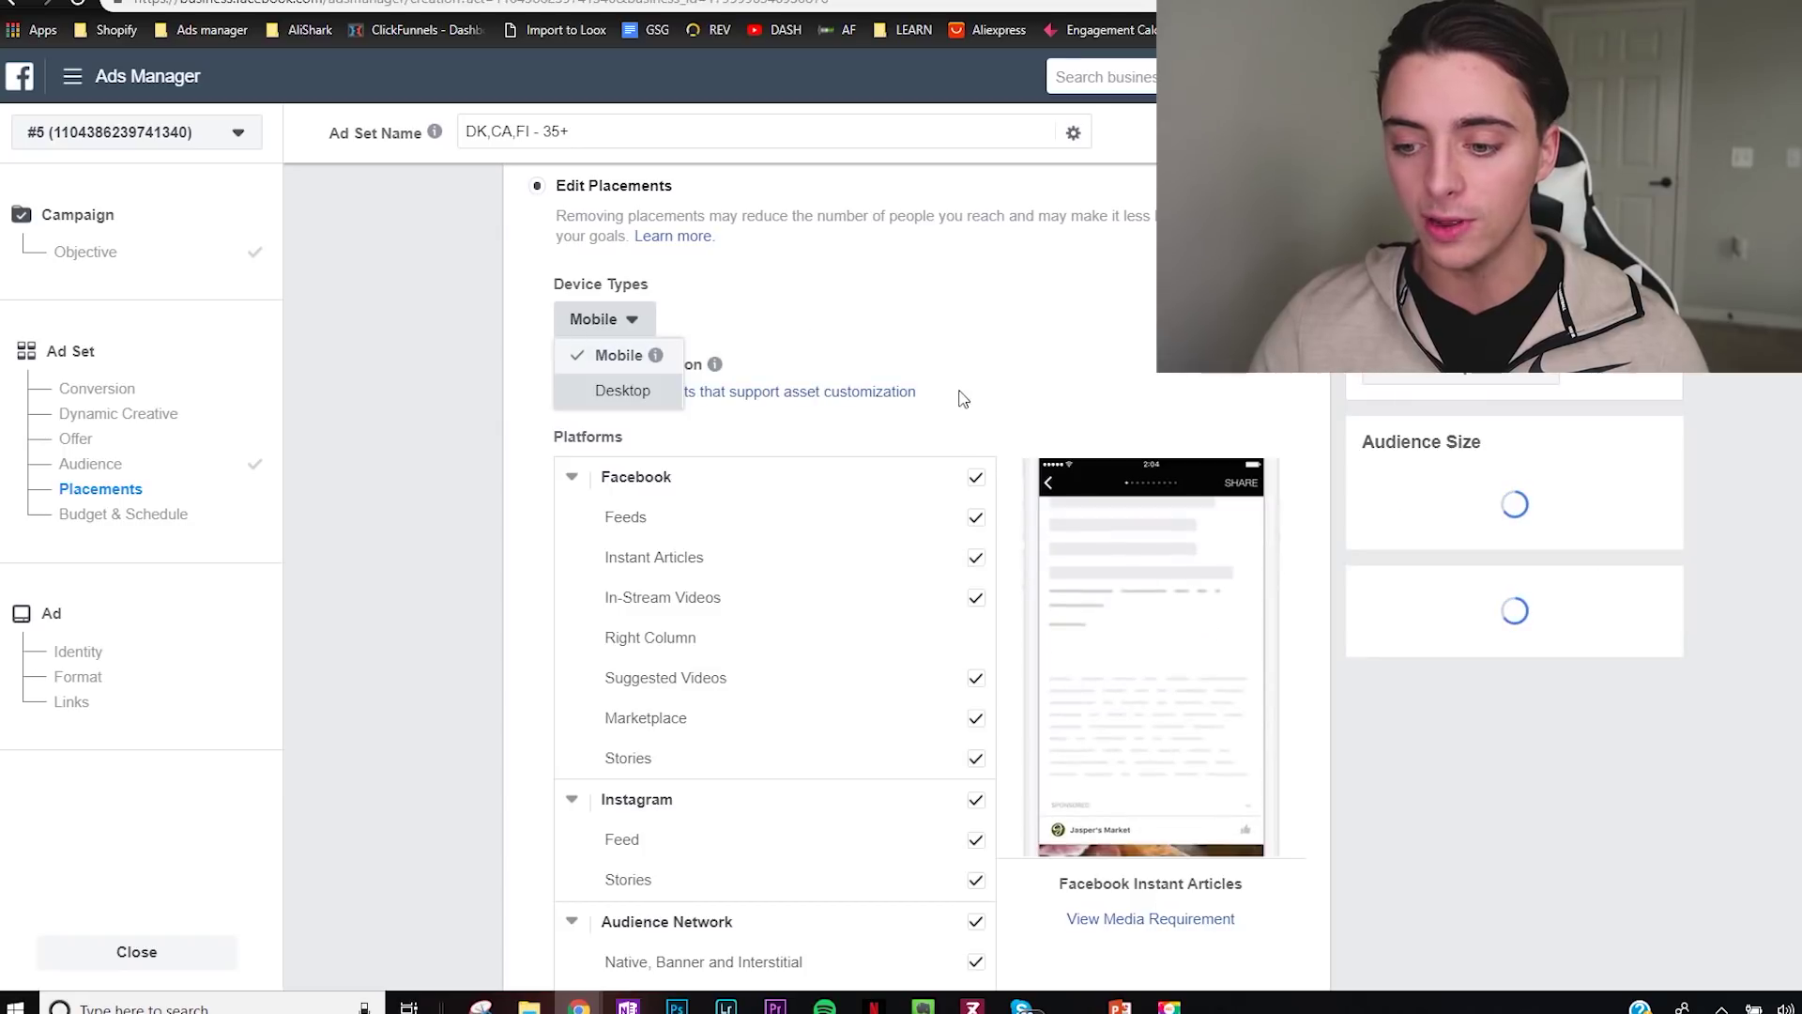
Step: Deselect all Facebook placements except Feeds, and deselect the Audience Network and Messenger platforms
scroll(993, 441, "down", 1)
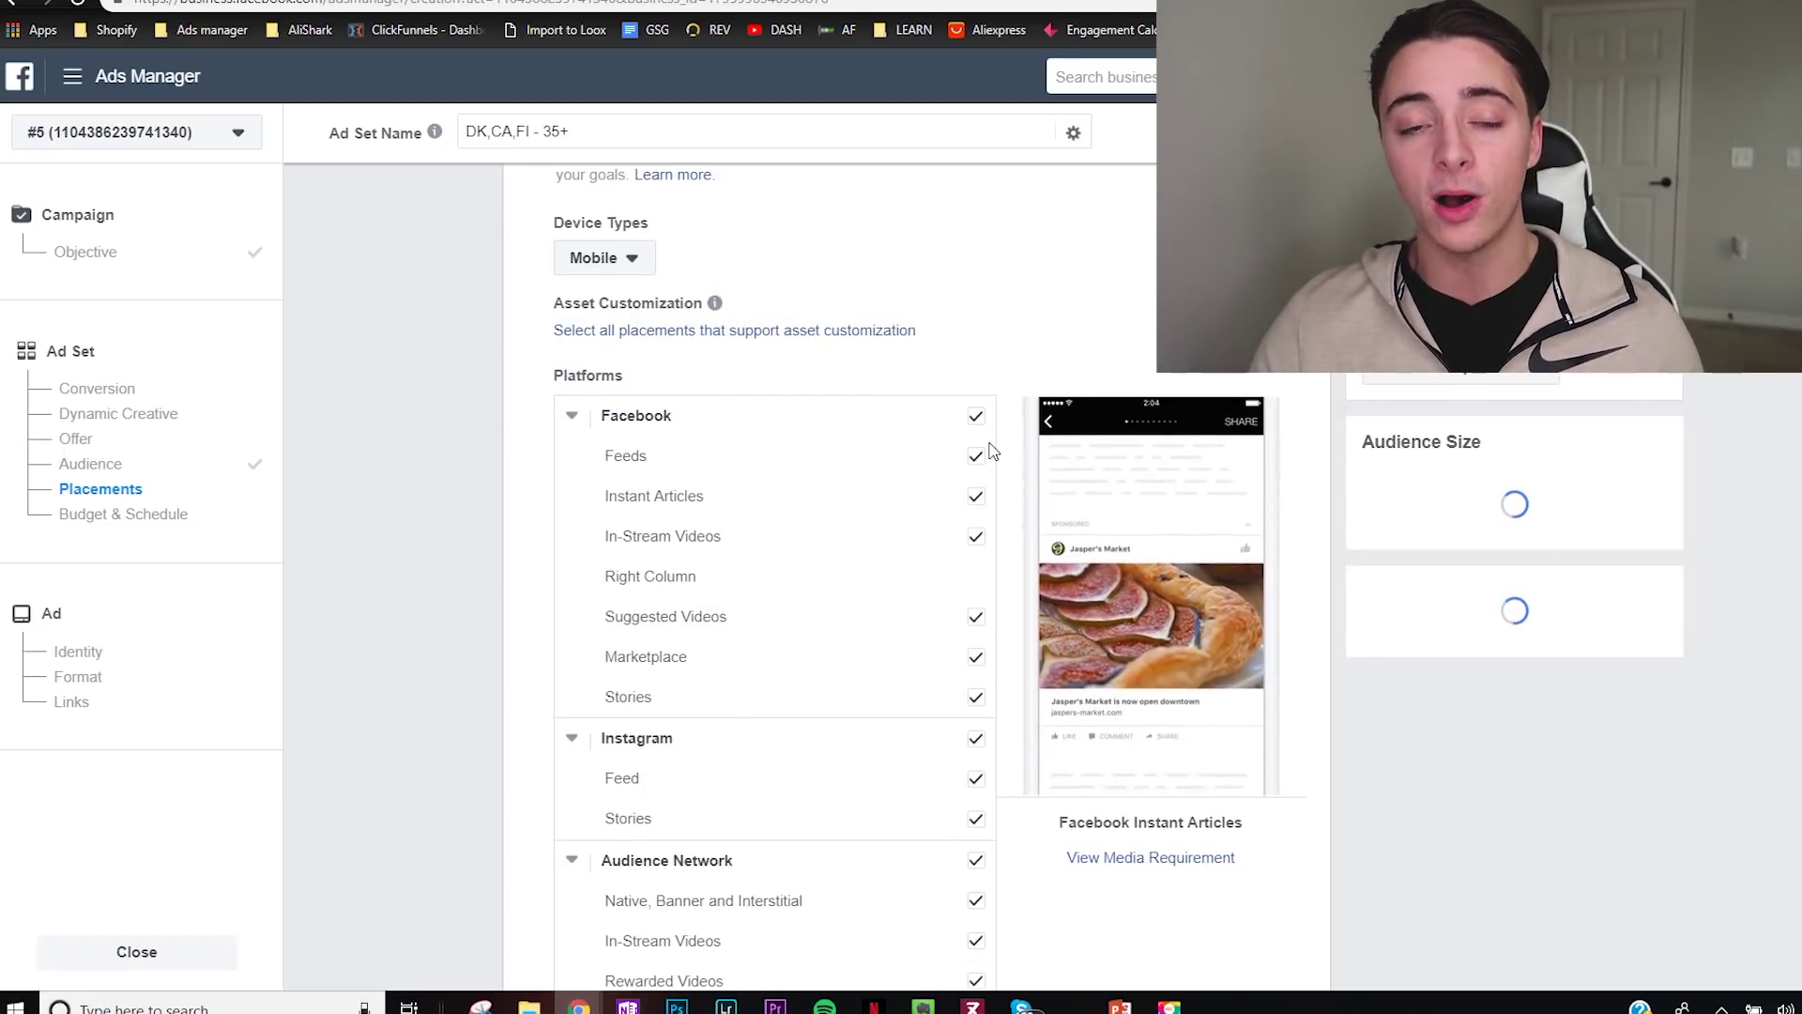
scroll(981, 502, "down", 1)
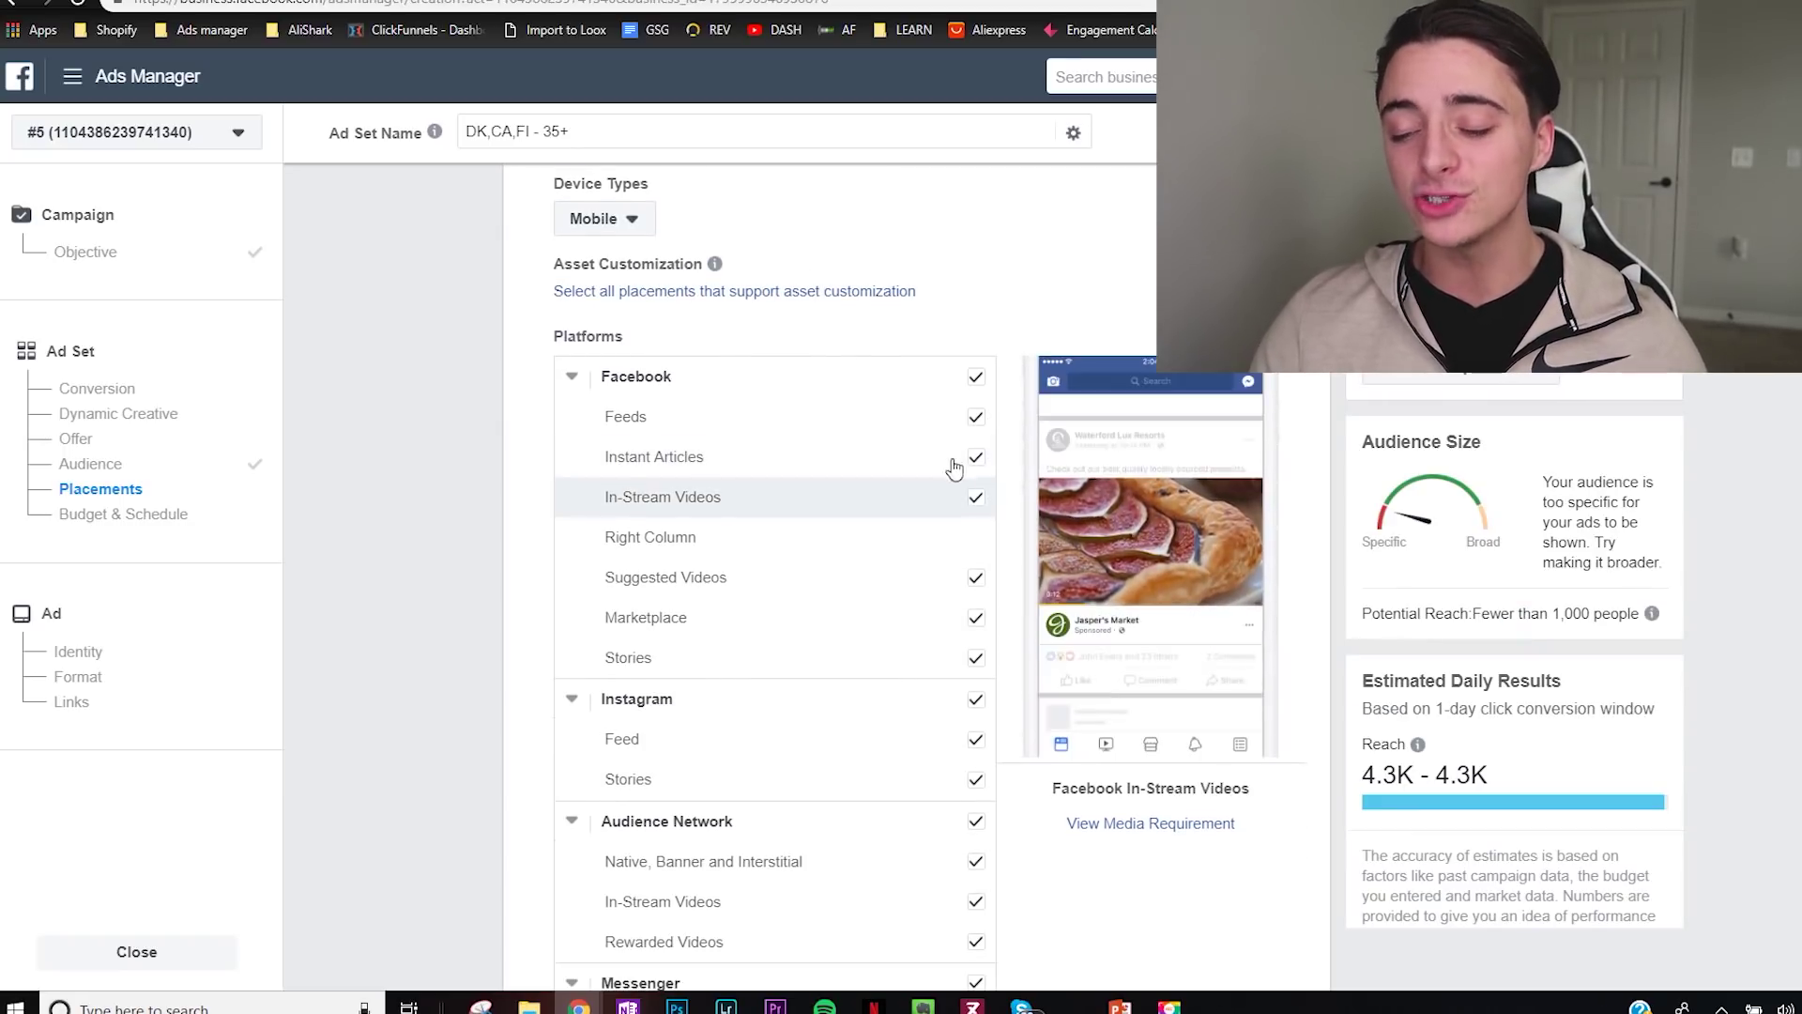
left_click(975, 380)
scroll(976, 422, "down", 1)
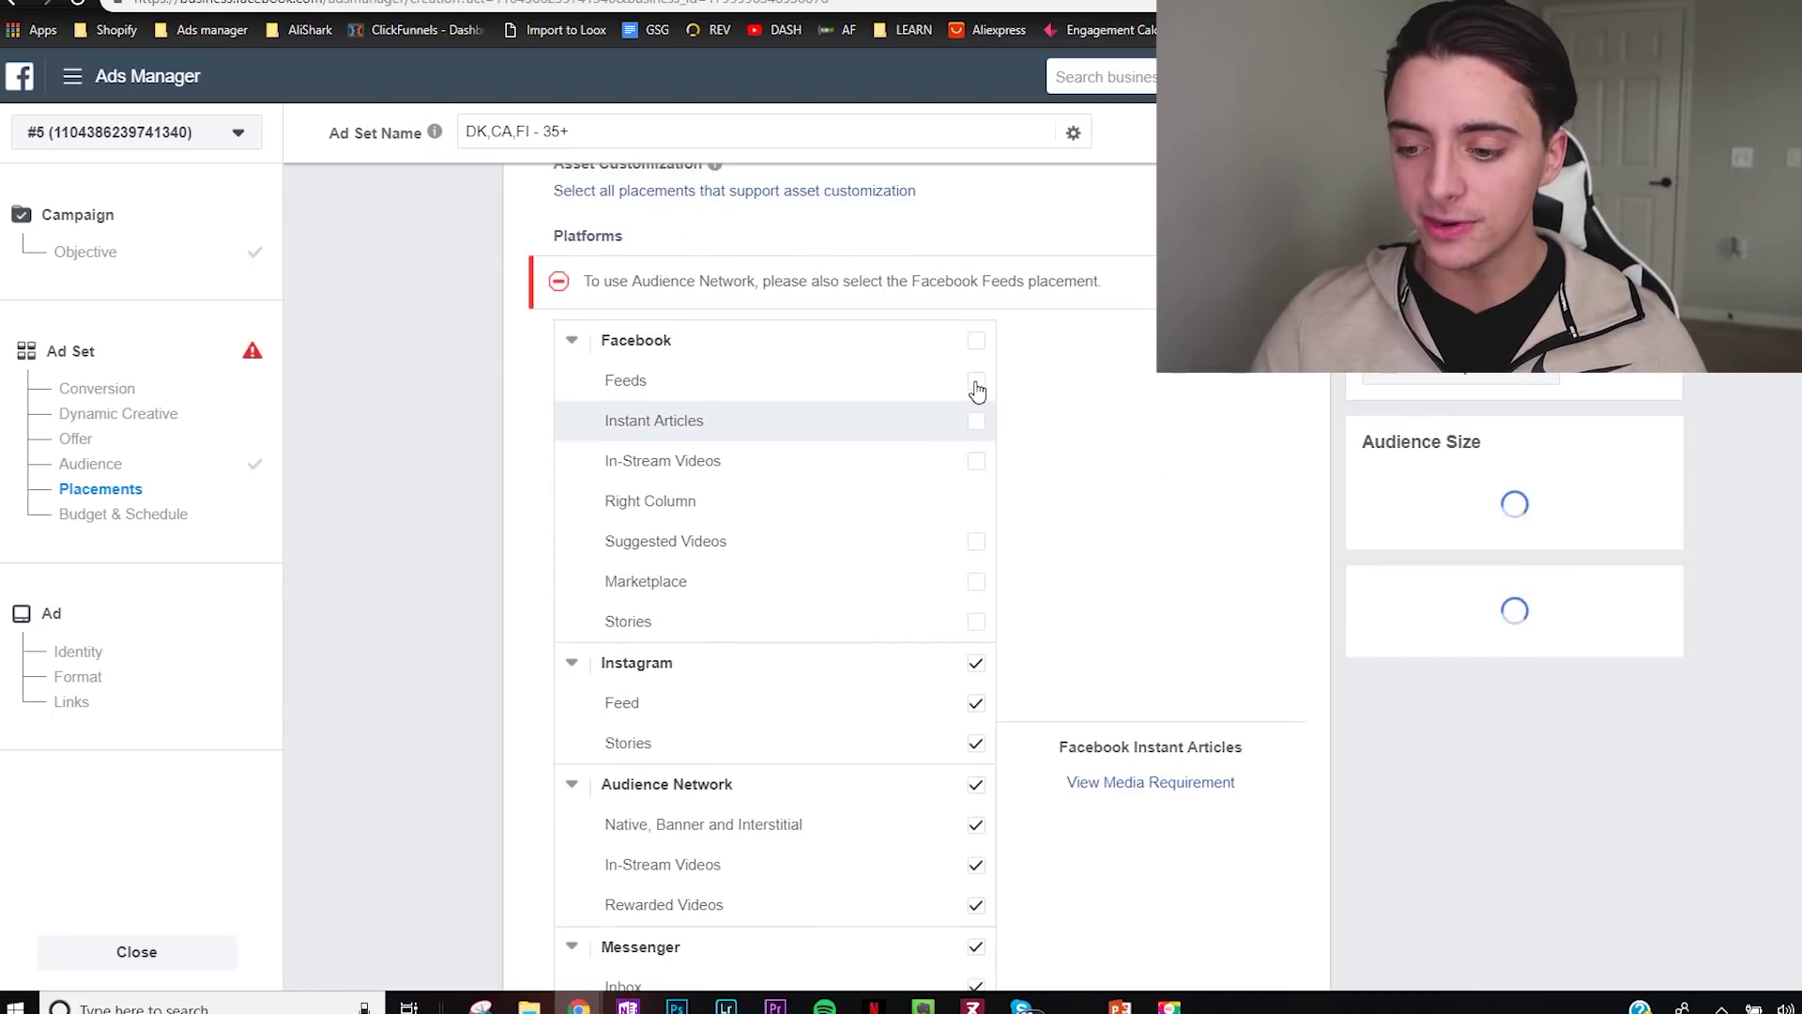
left_click(976, 386)
left_click(976, 724)
left_click(976, 882)
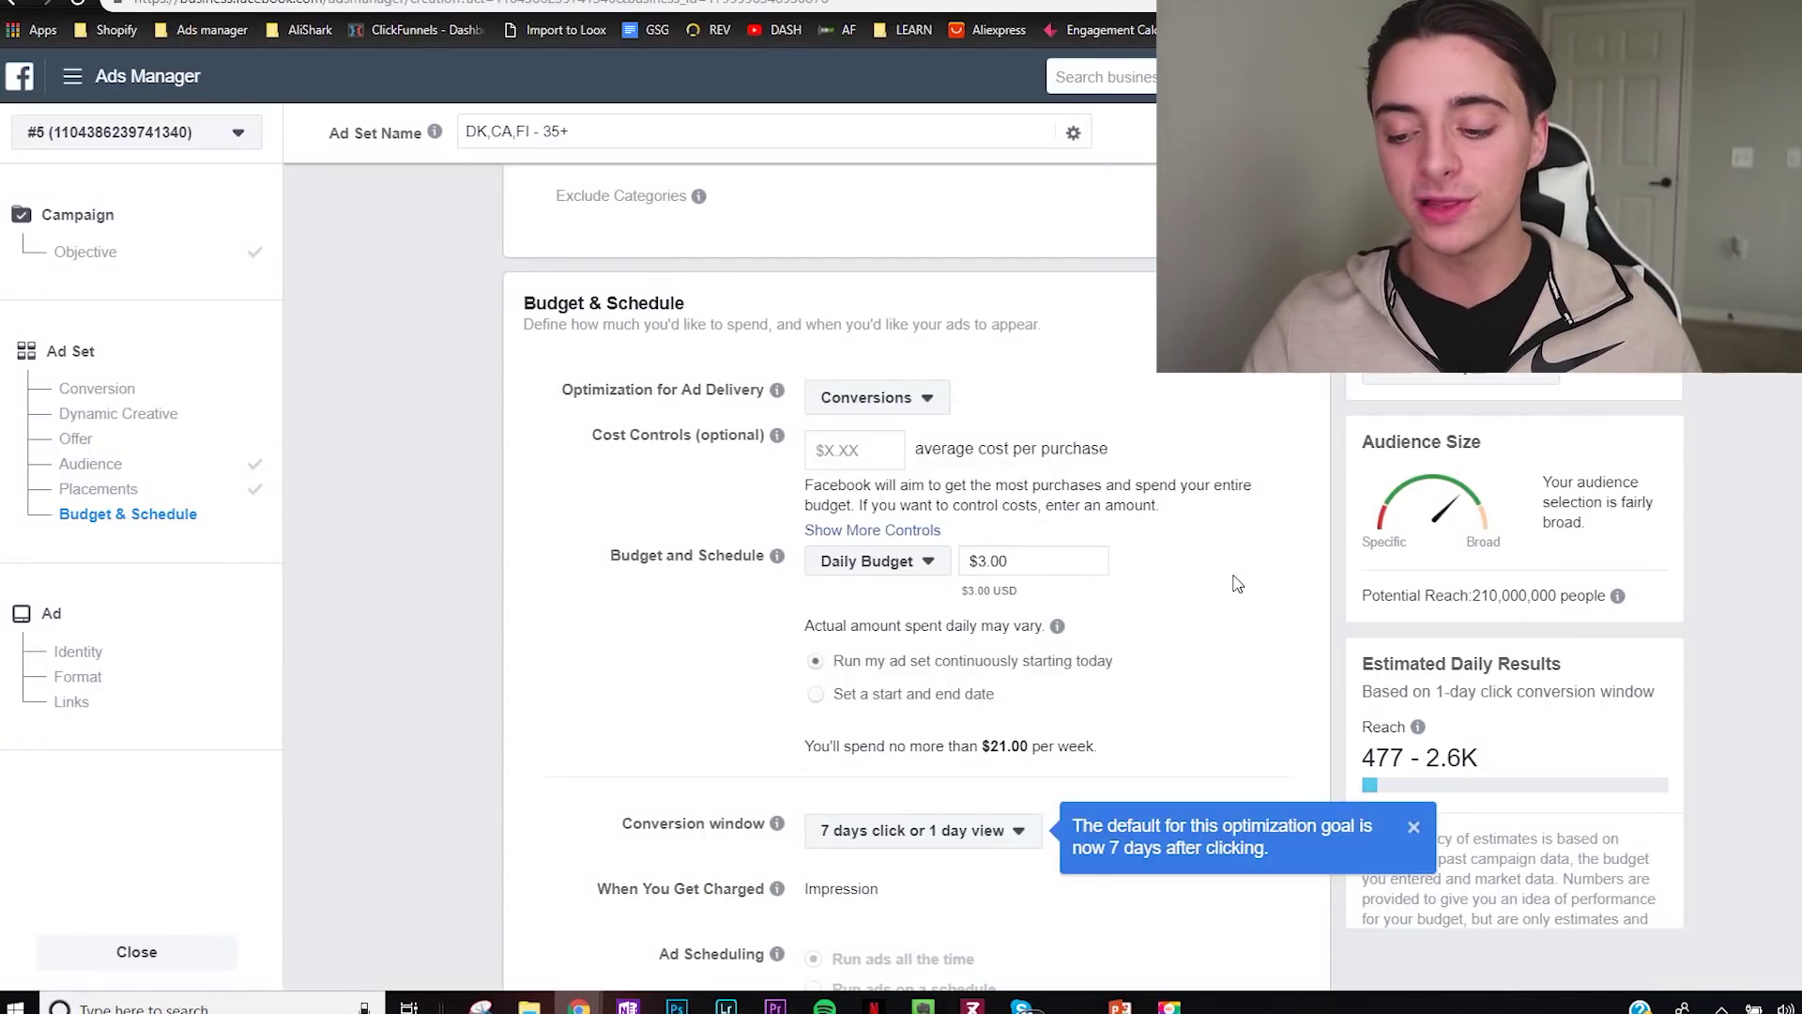
Step: Open the ad sets of the Anti Tape campaign
scroll(1233, 586, "down", 3)
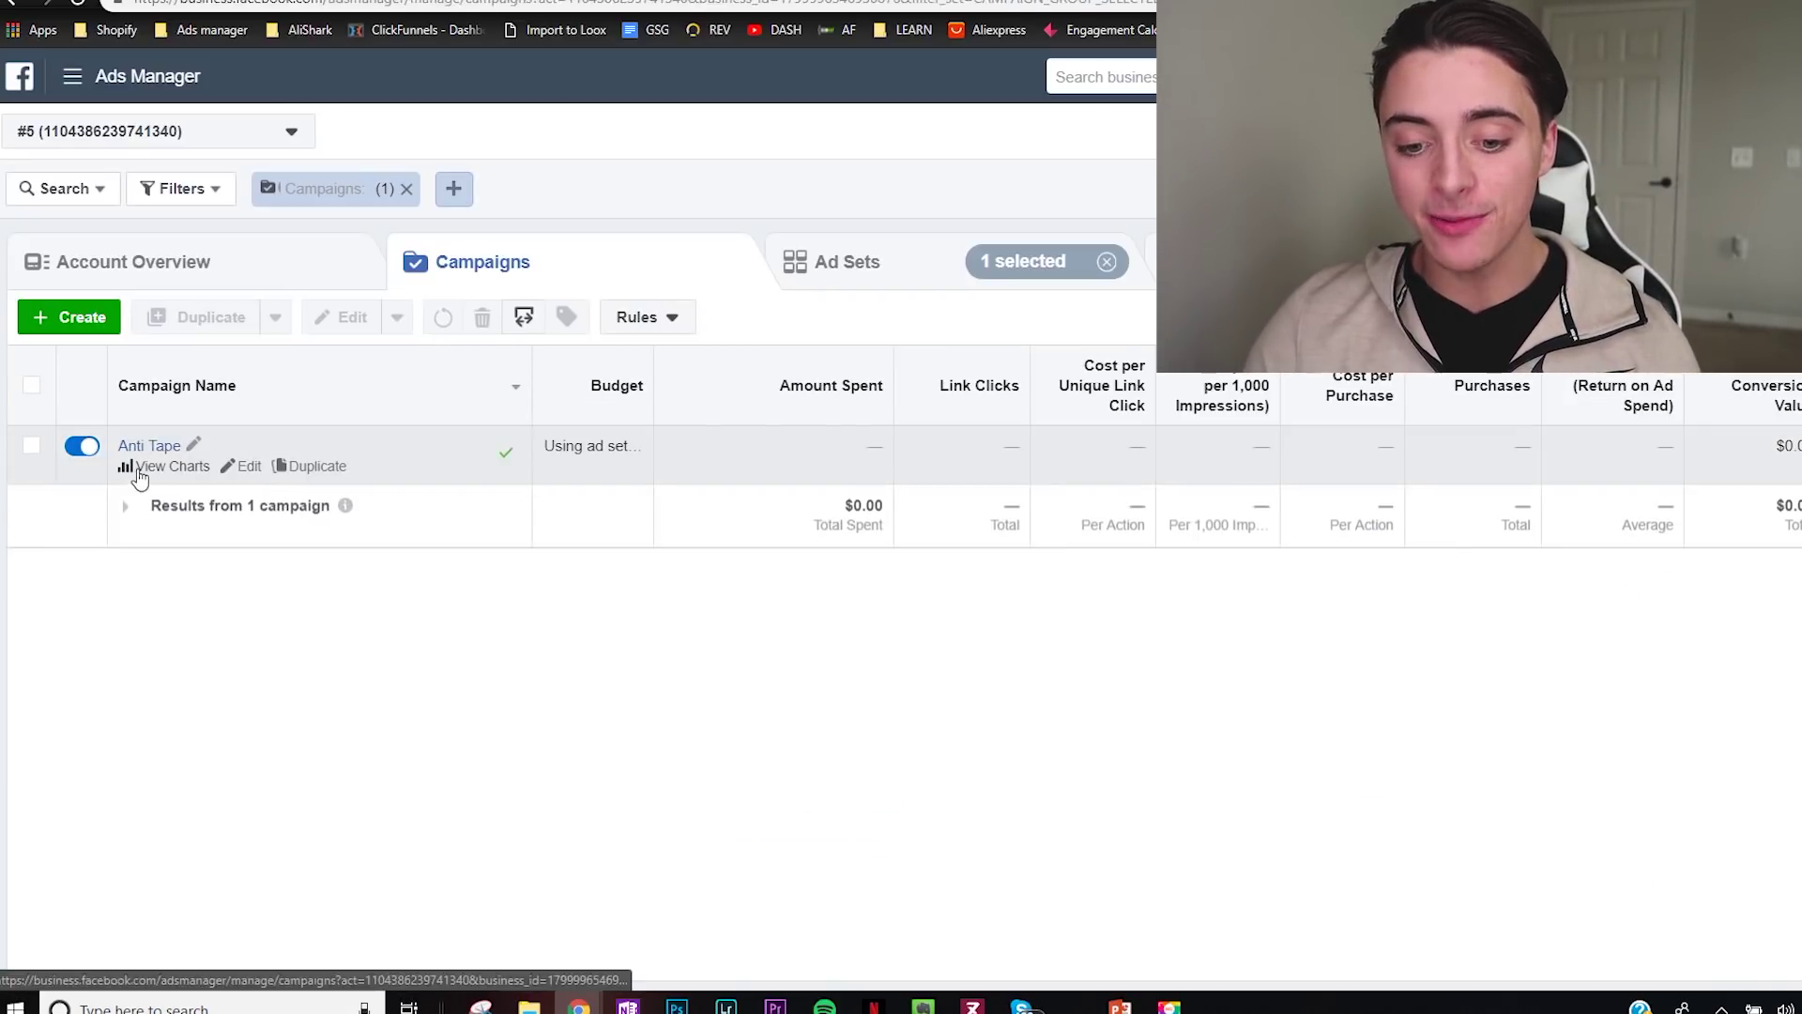
left_click(574, 450)
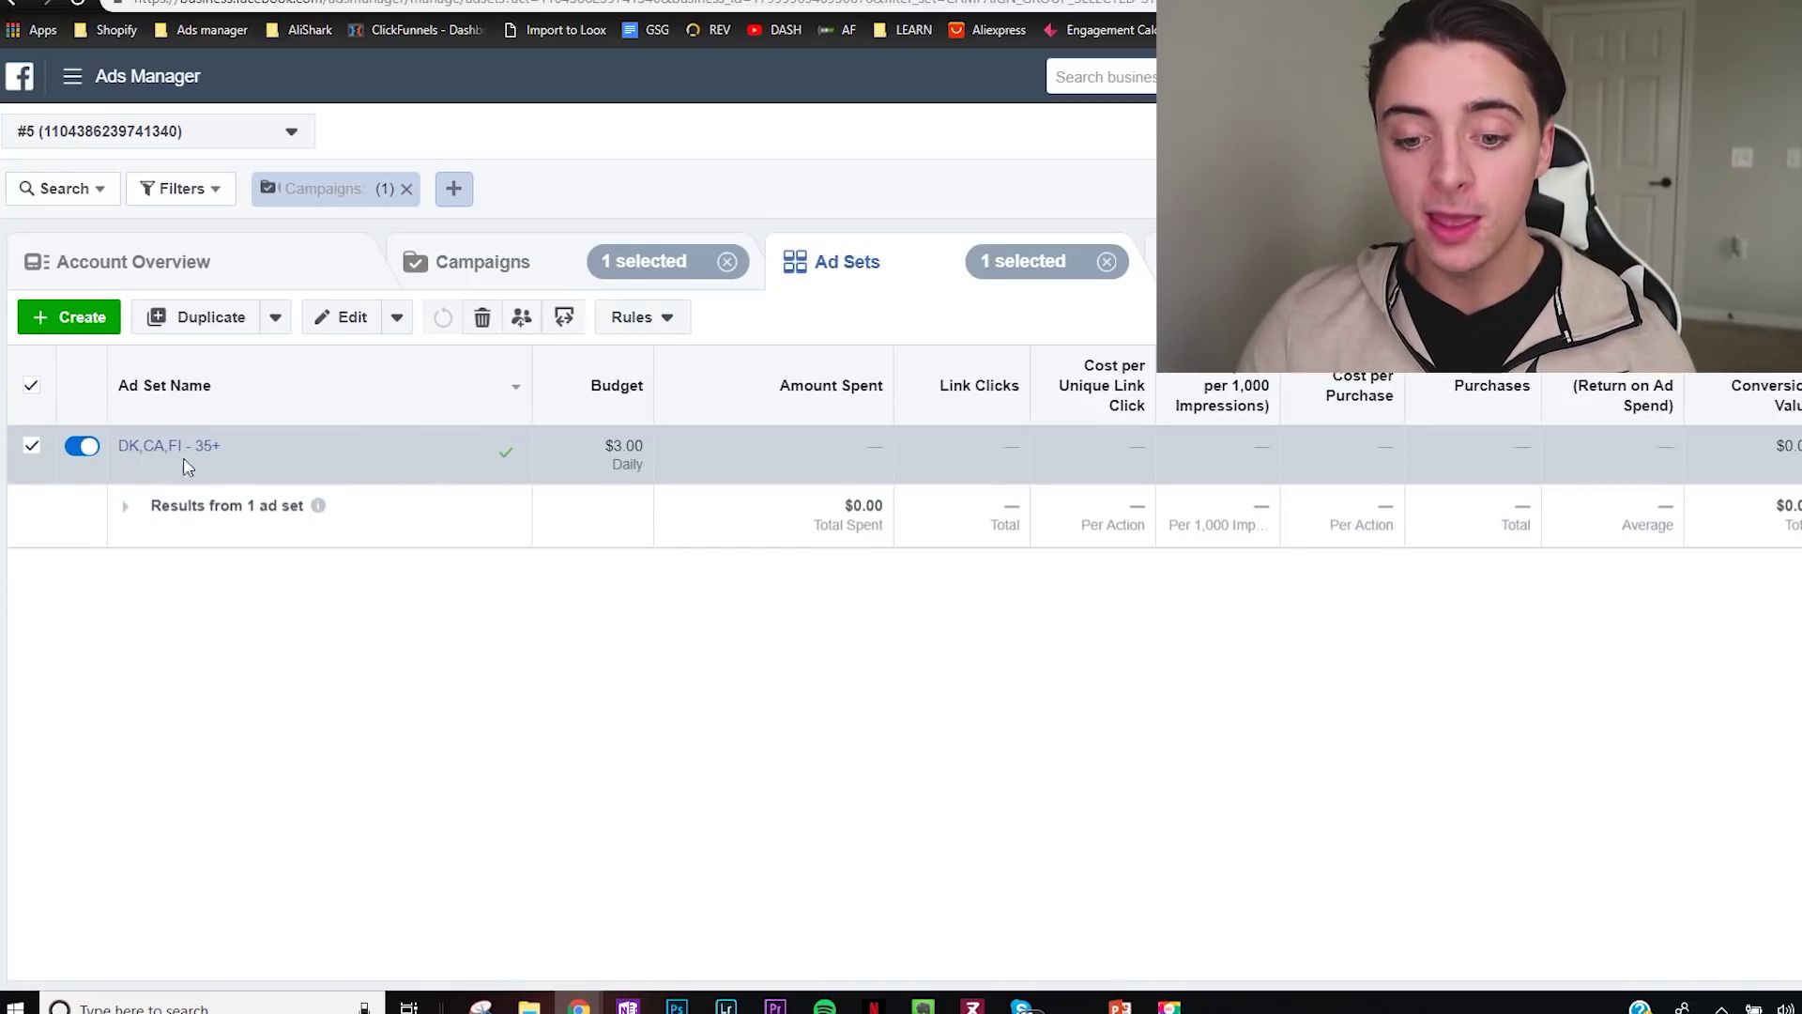
Step: Edit the DK,CA,FI - 35+ ad set and set its audience language to English (All)
mouse_move(229, 488)
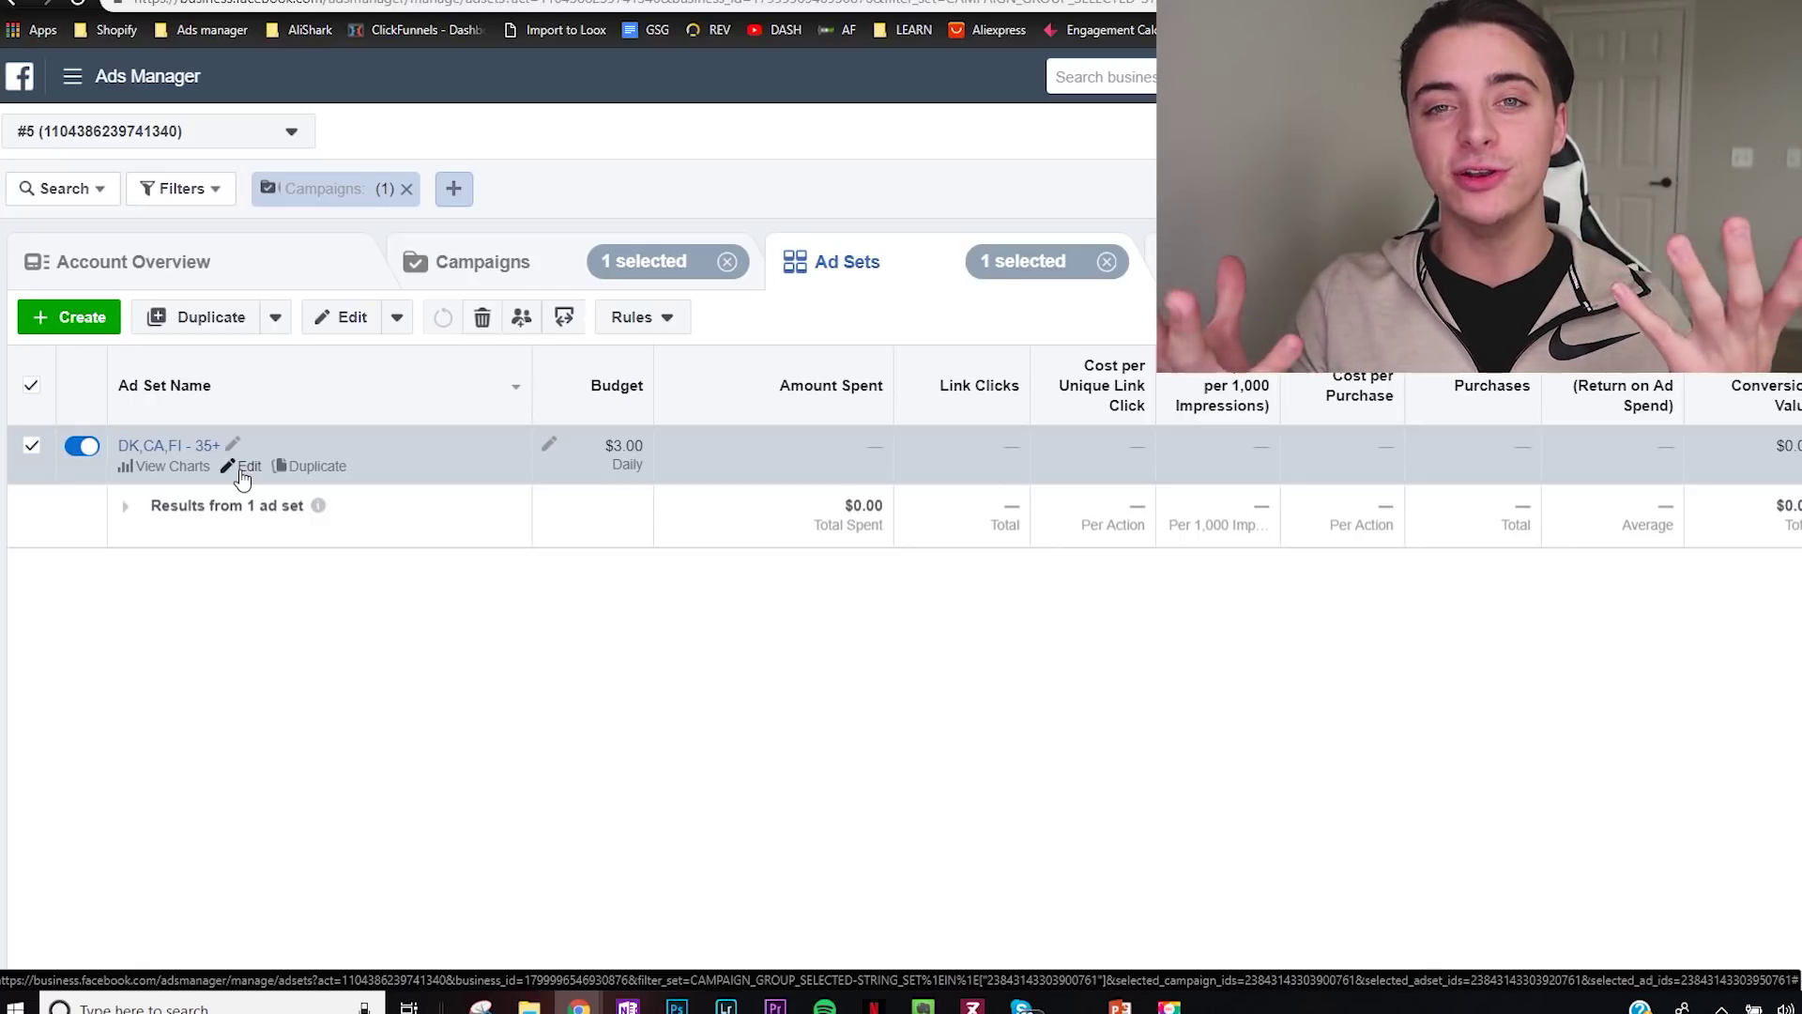
left_click(242, 467)
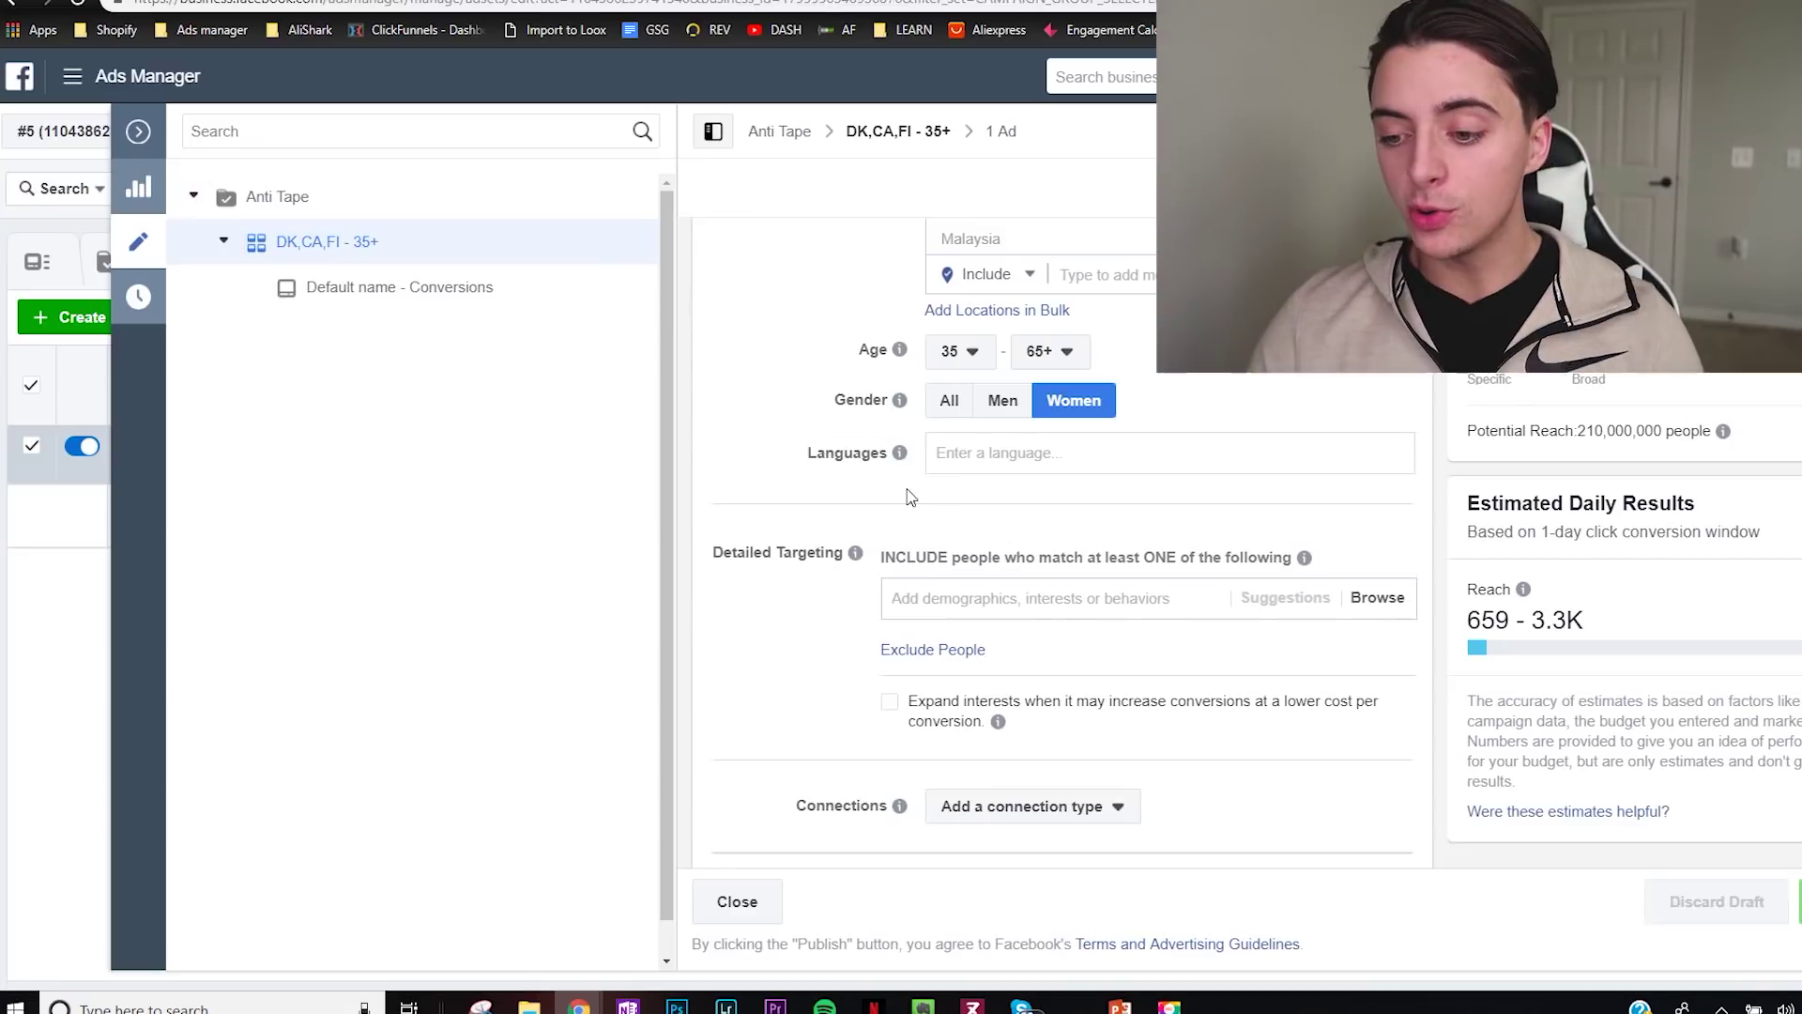
left_click(995, 455)
type("engli")
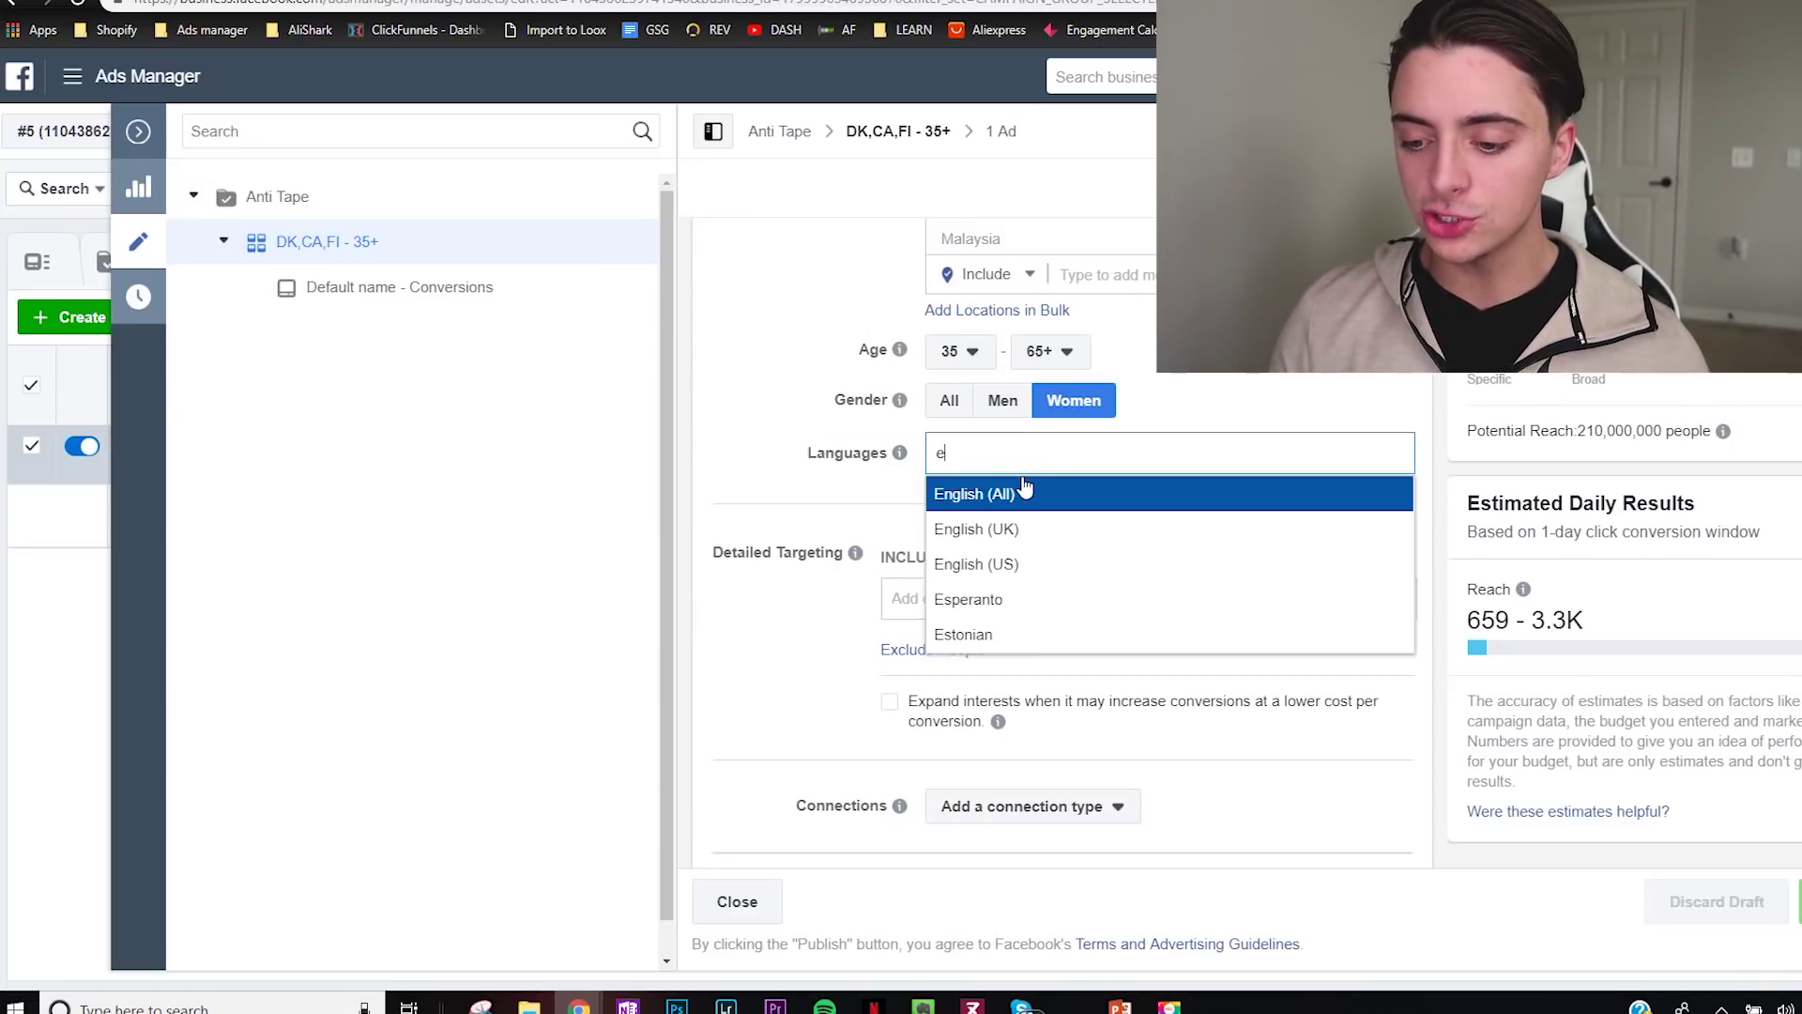
left_click(1023, 493)
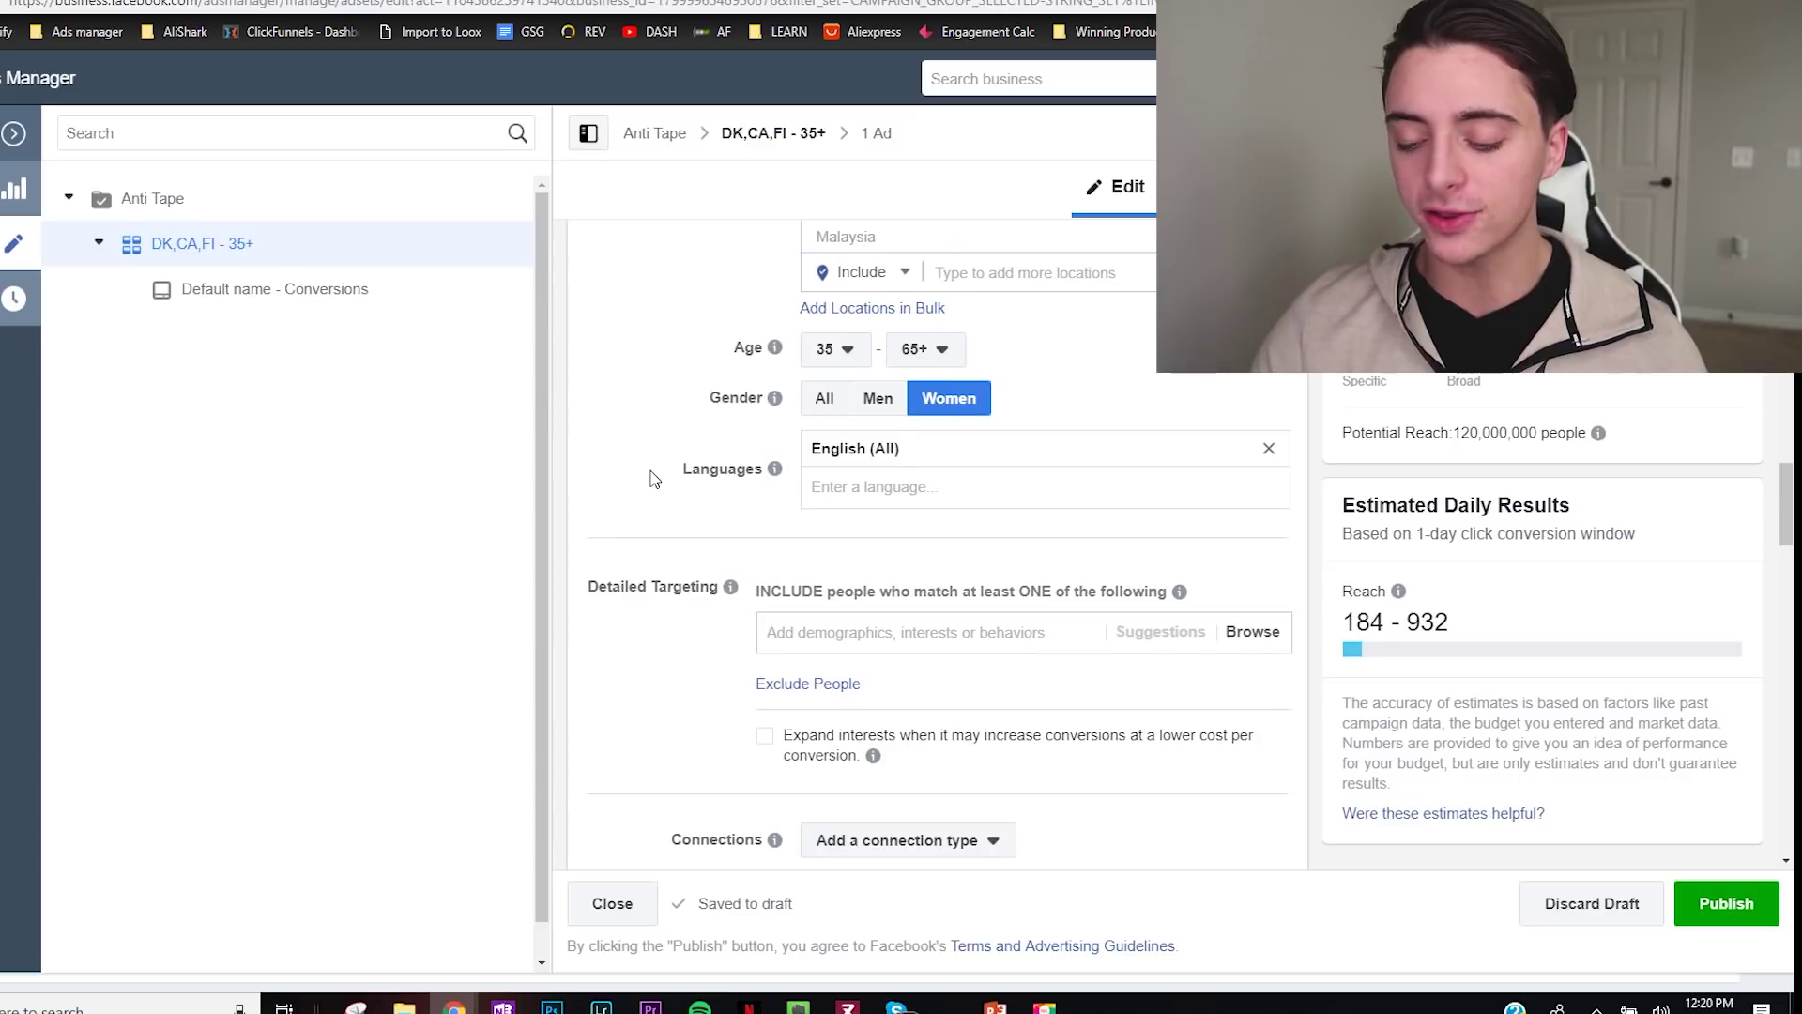
Step: Target the Elle (magazine) interest and narrow the audience to people who must also match the Engaged Shoppers behavior
scroll(654, 479, "down", 1)
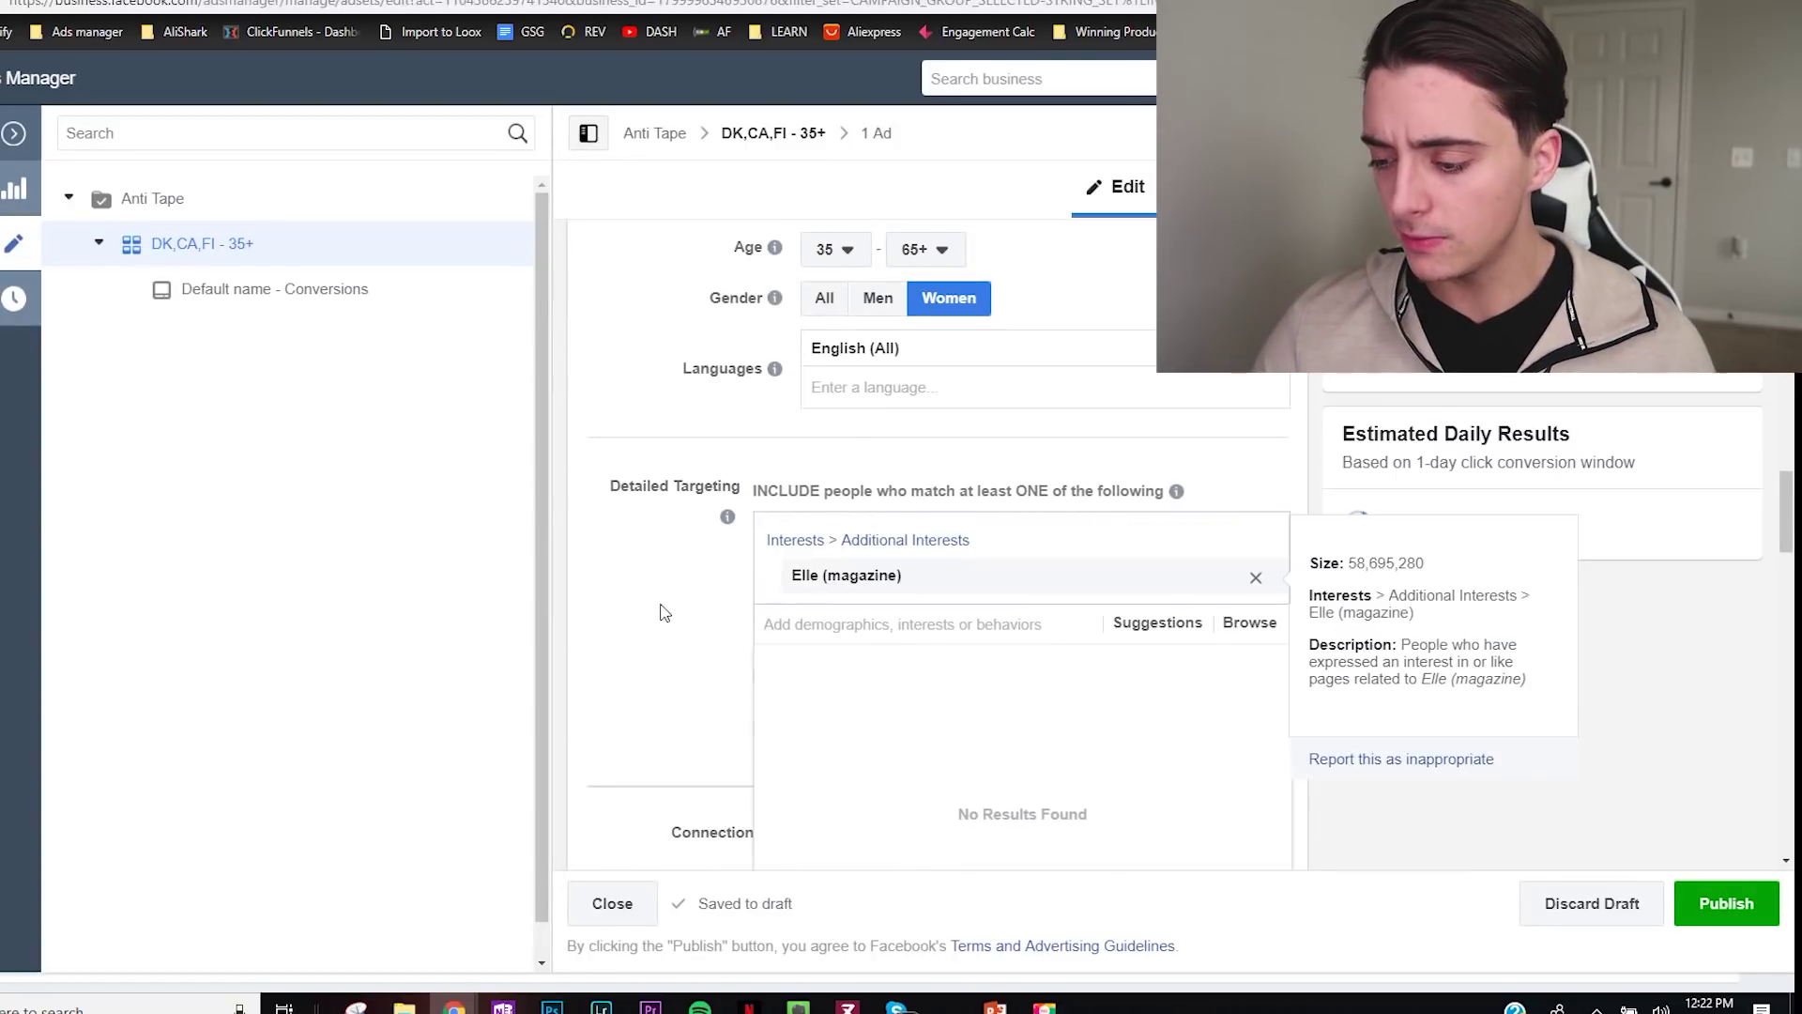
left_click(652, 611)
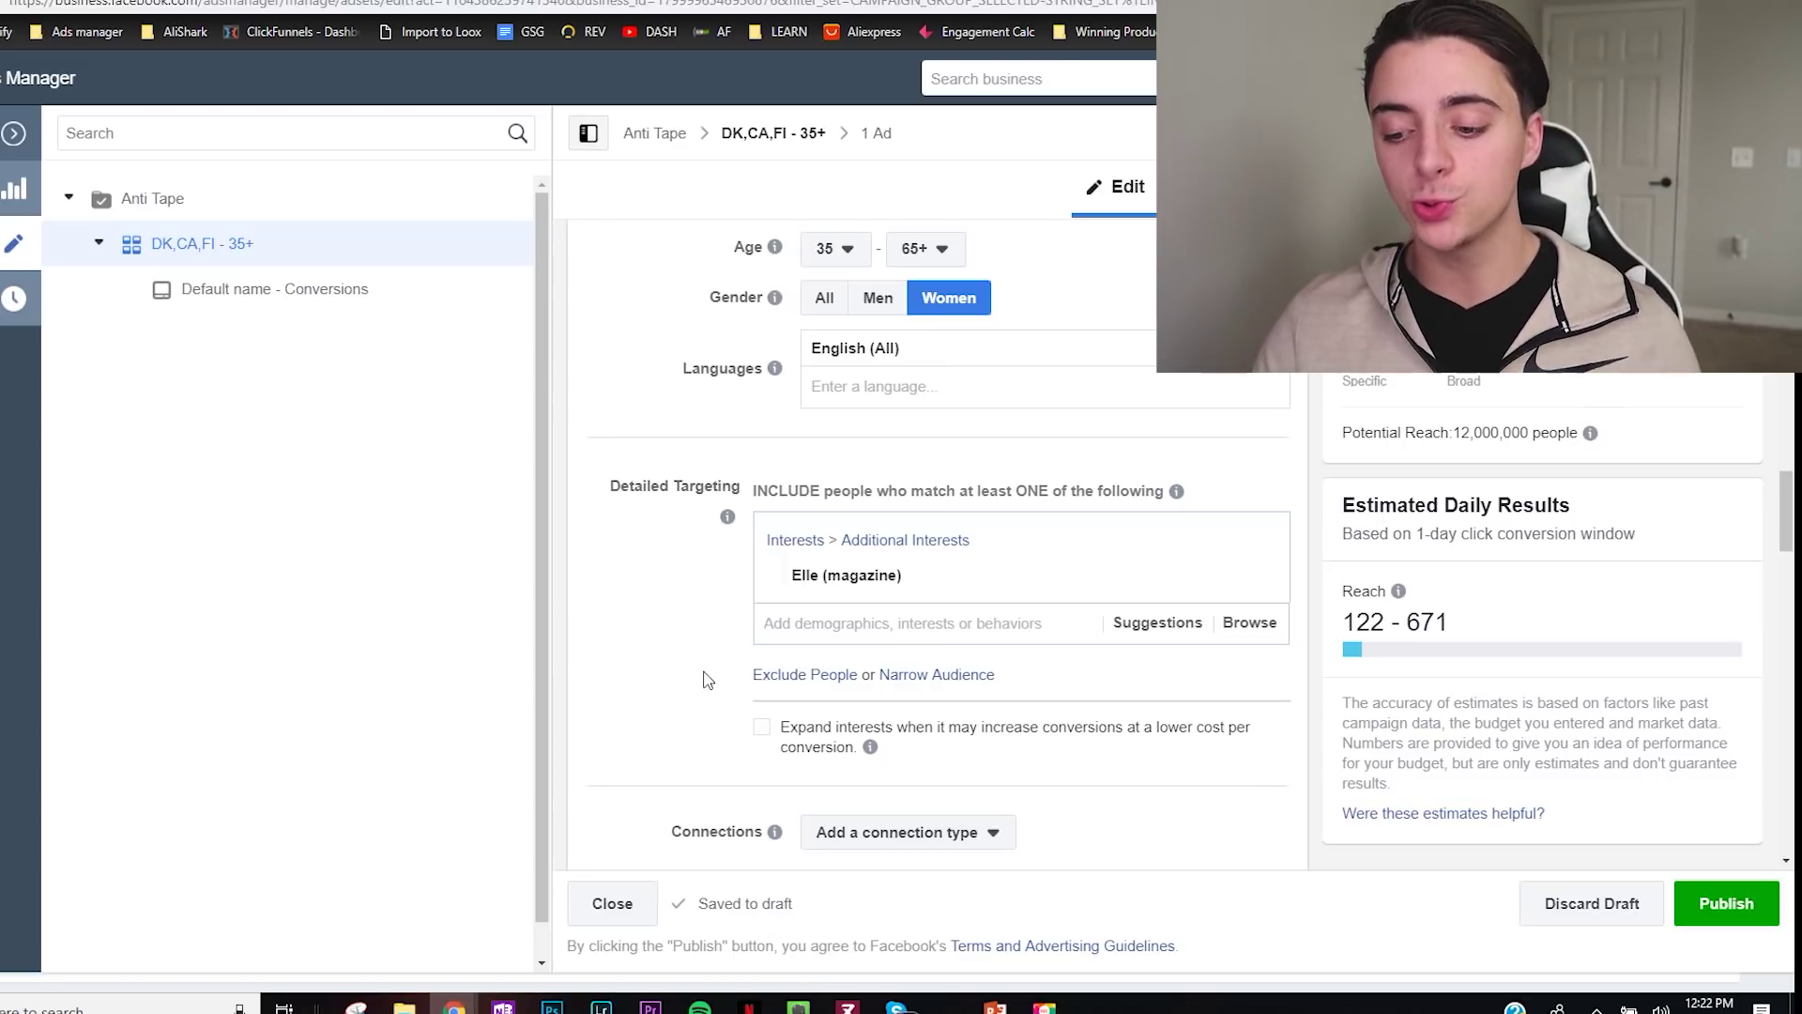
scroll(708, 675, "down", 2)
left_click(934, 474)
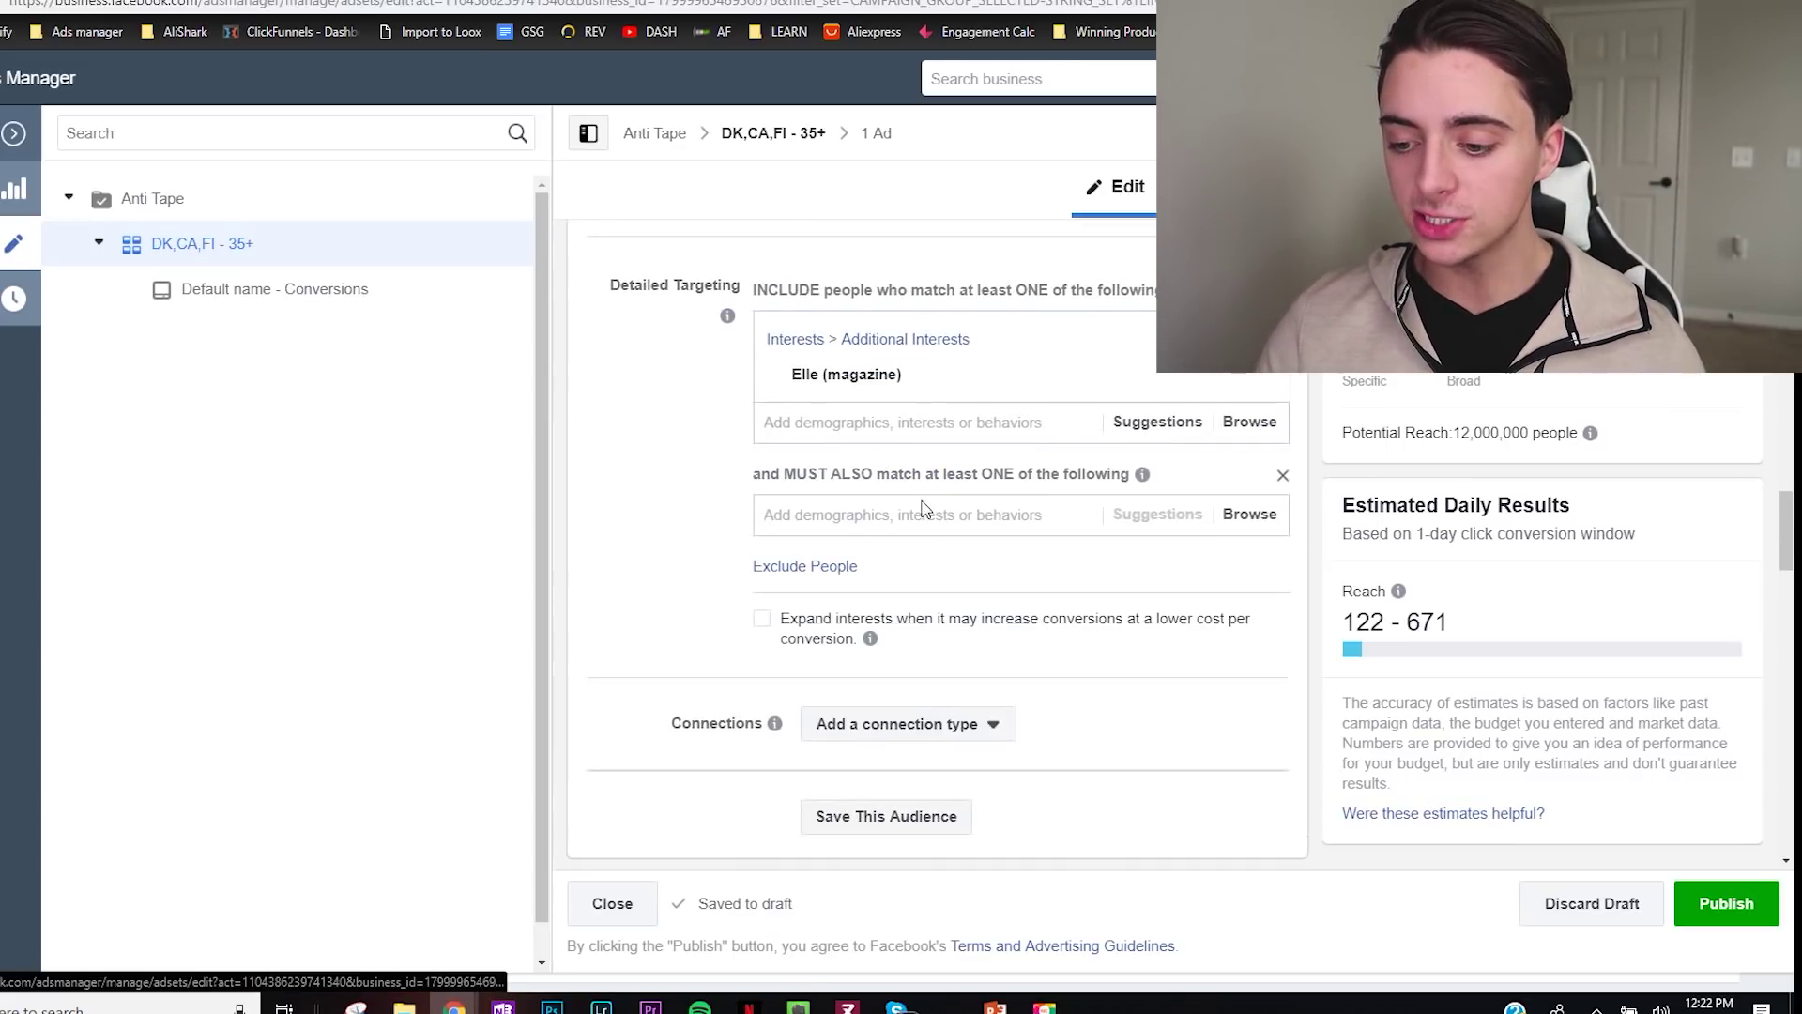
left_click(914, 500)
type("engaged shoppers")
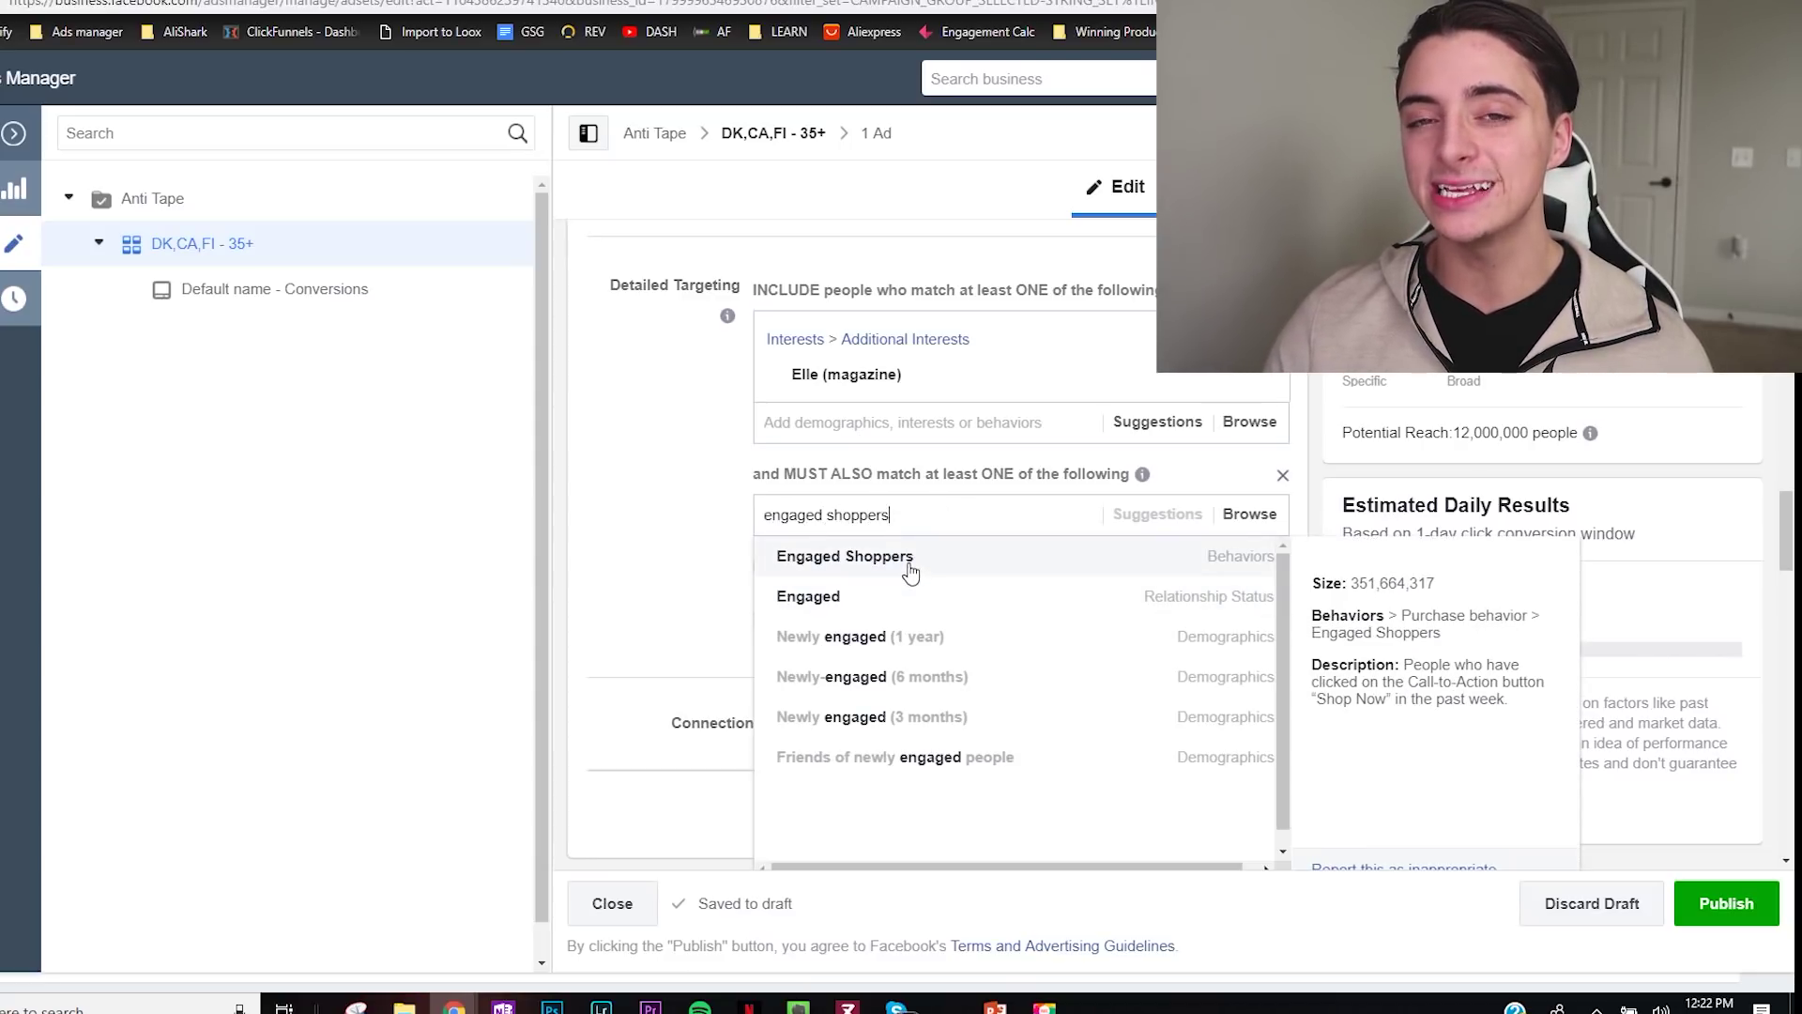
left_click(910, 570)
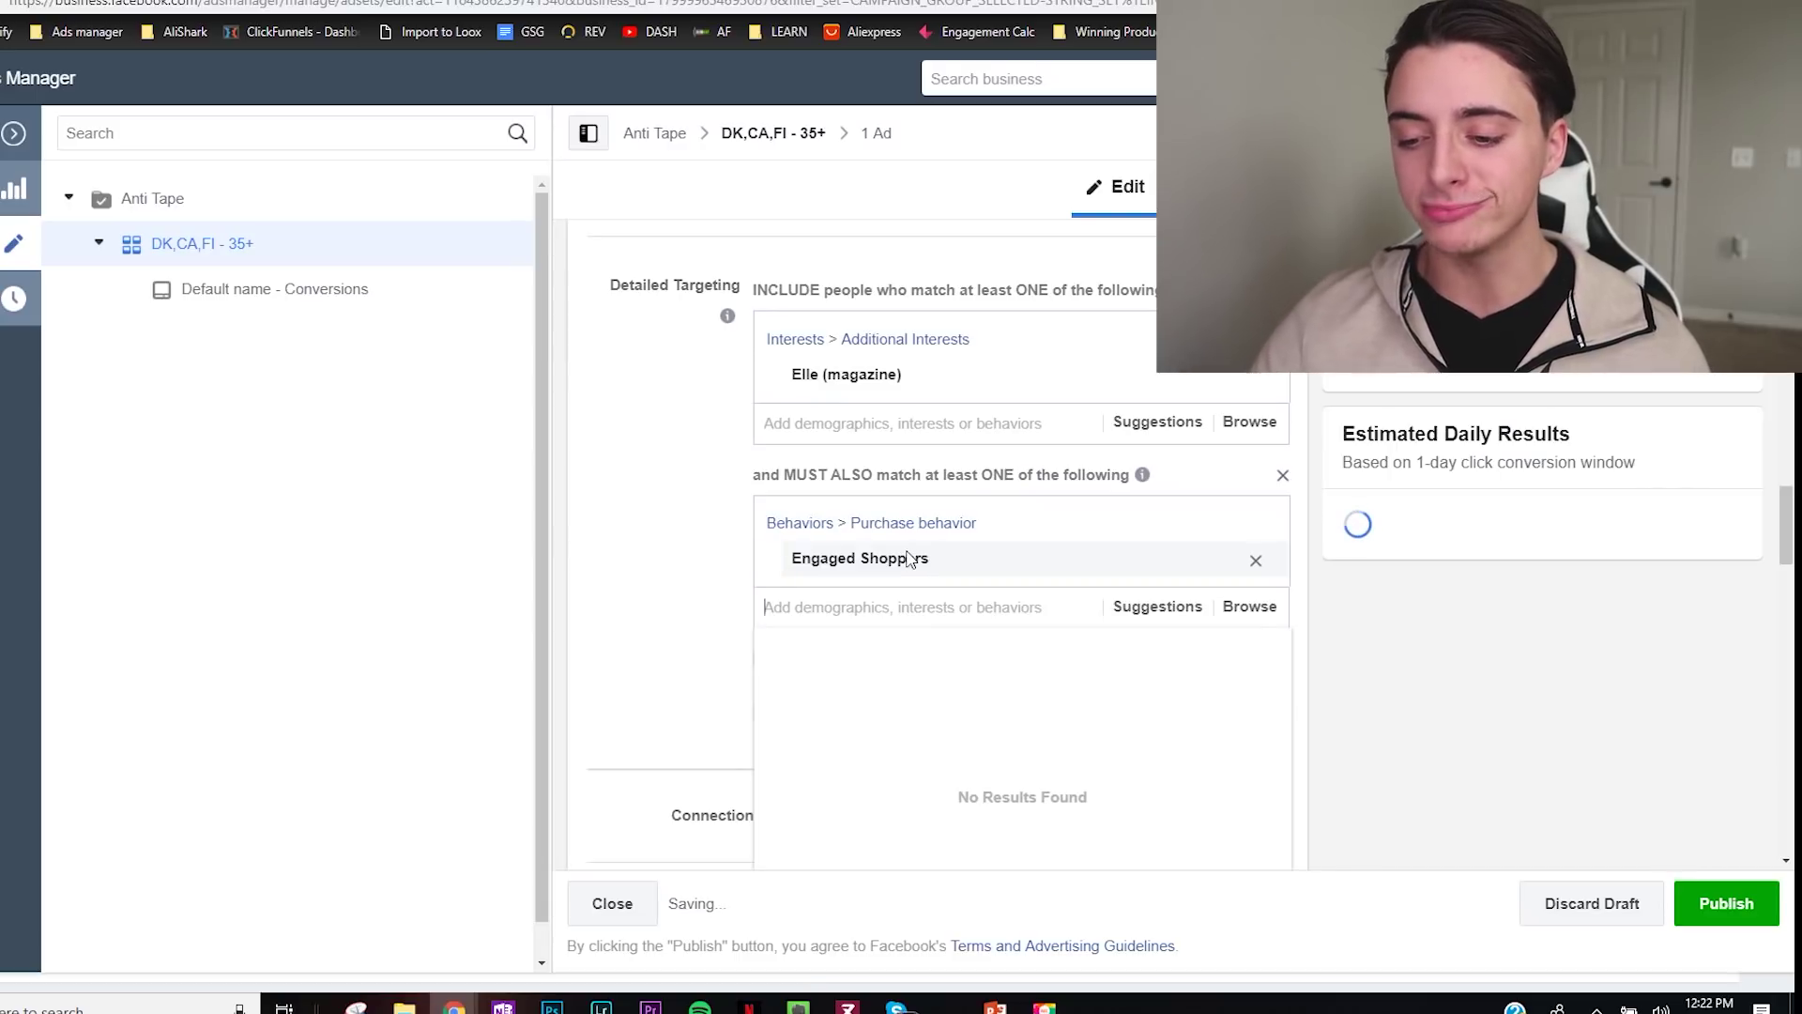
left_click(1537, 465)
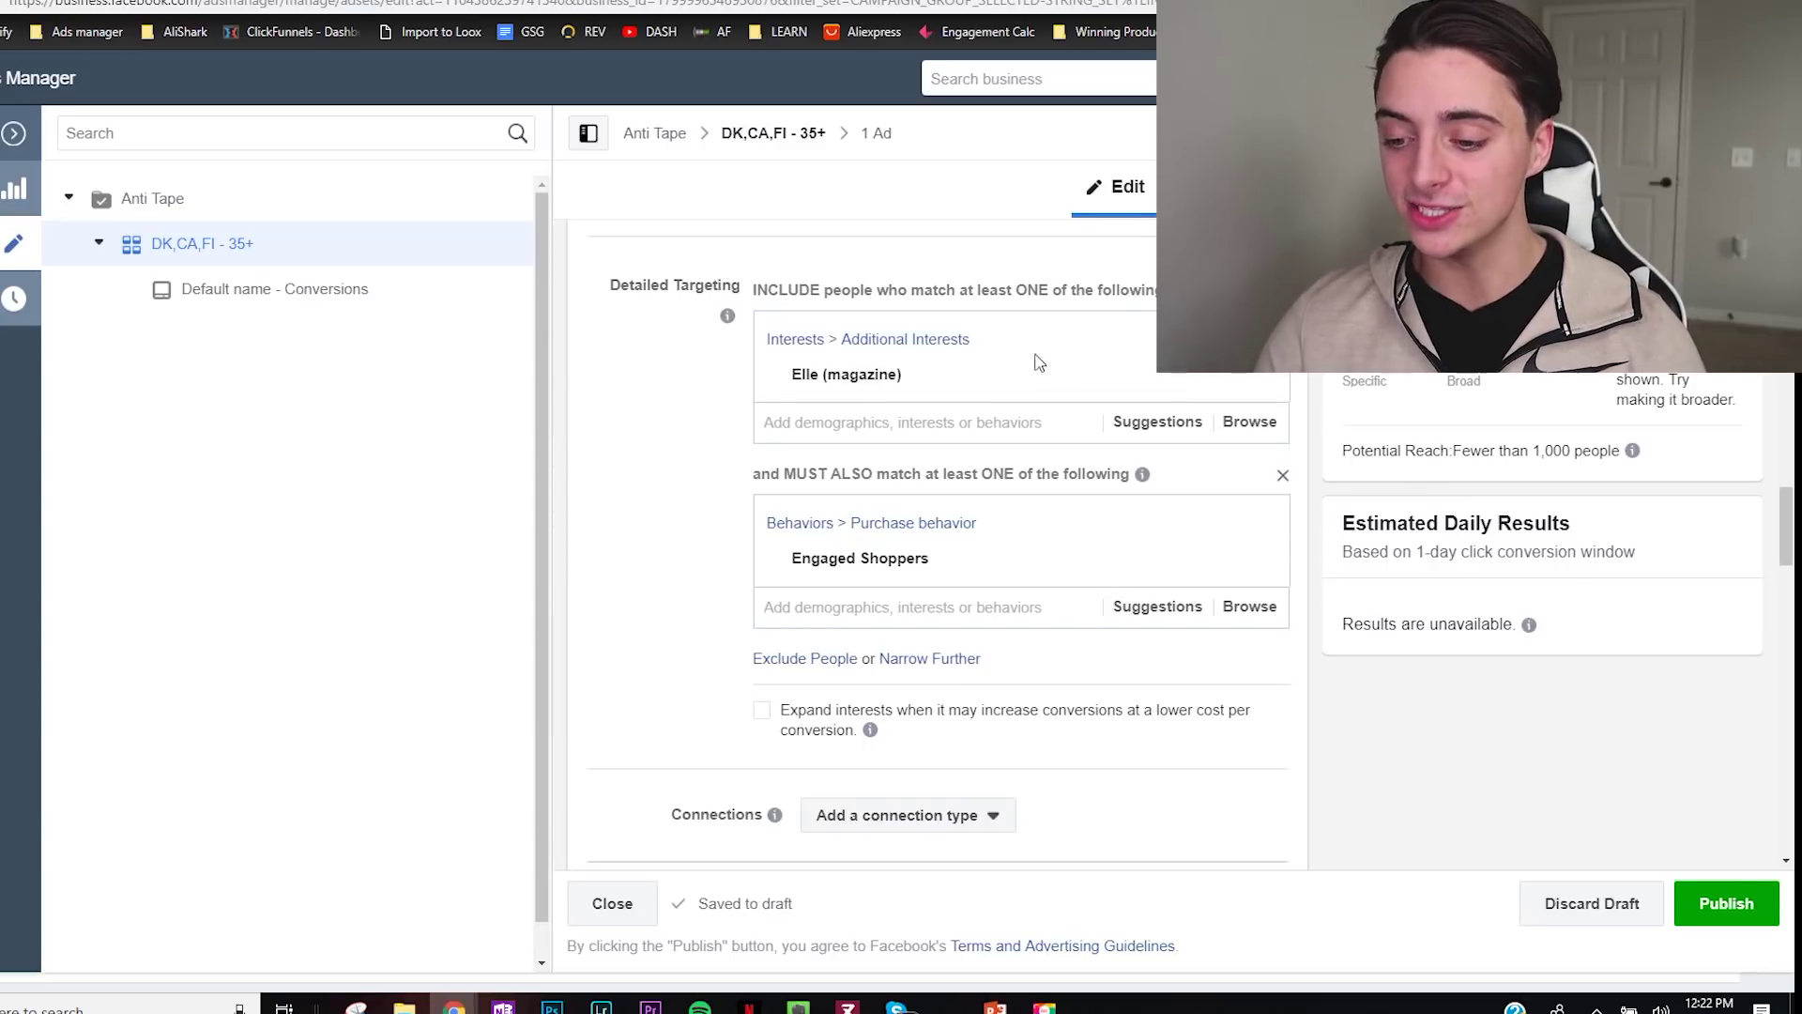
Step: Rename the ad set as Elle, publish its changes and return to the ad set list
mouse_move(986, 380)
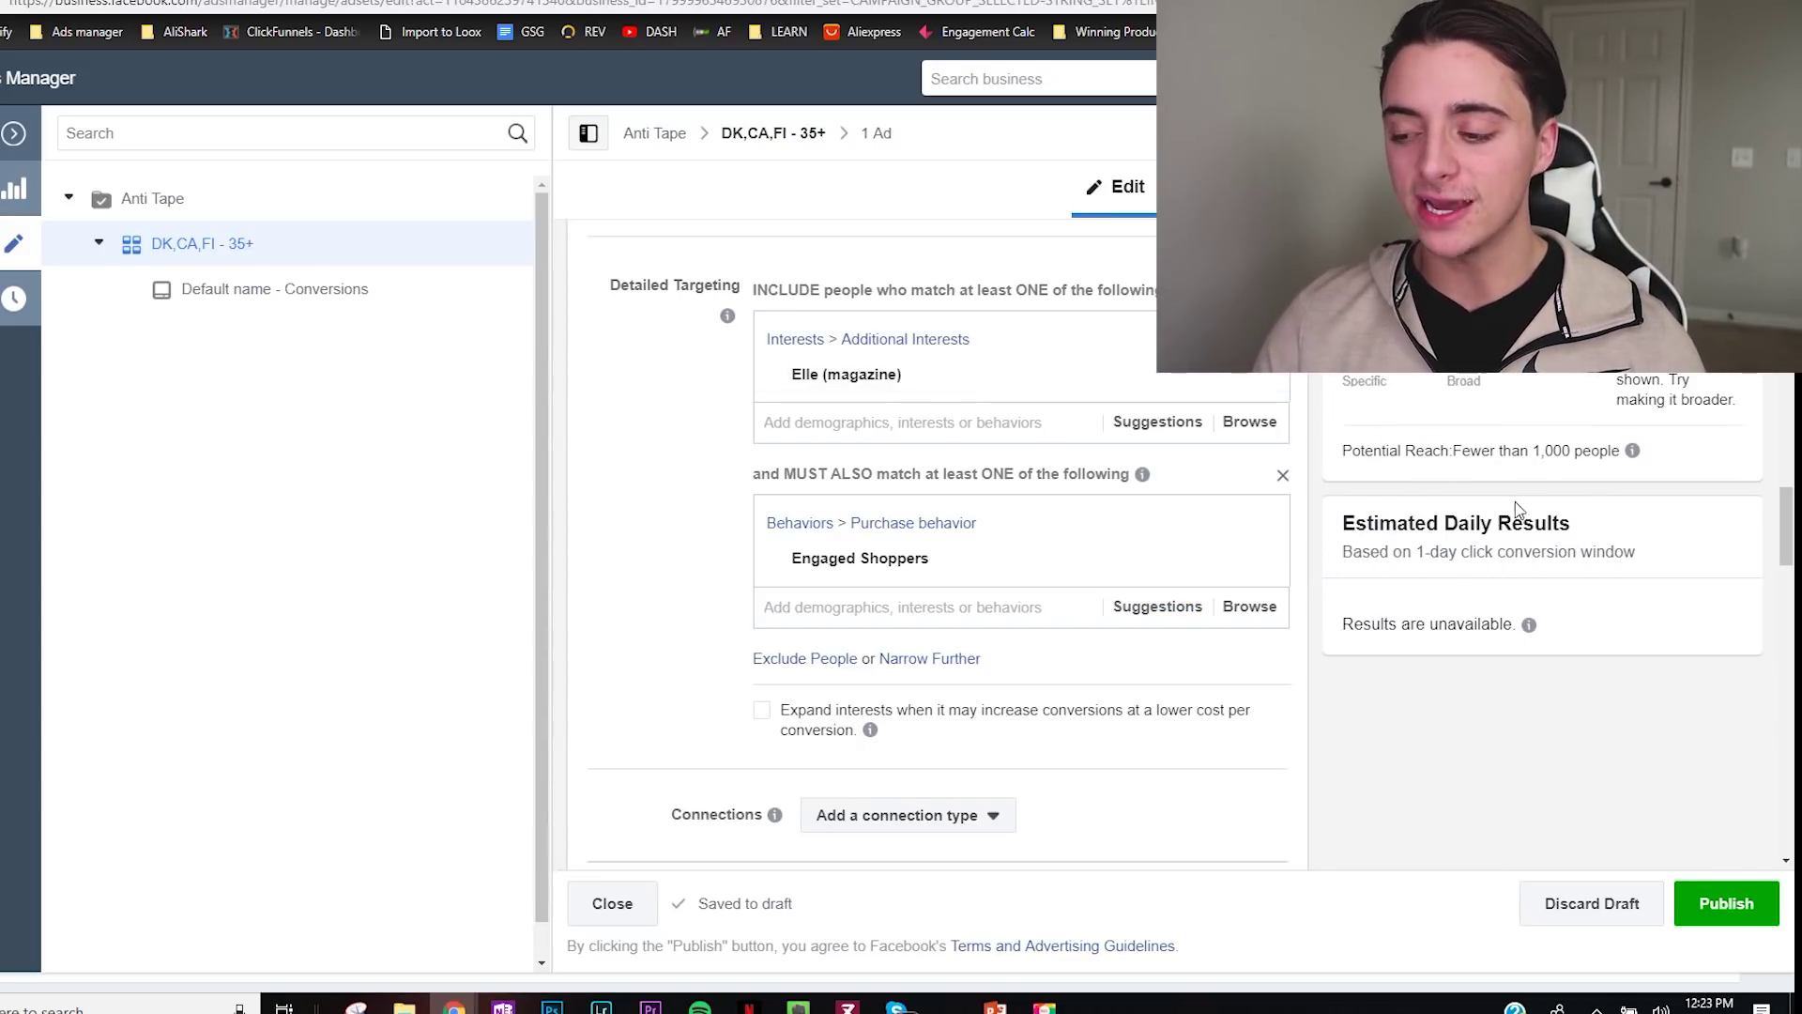
scroll(690, 608, "up", 1)
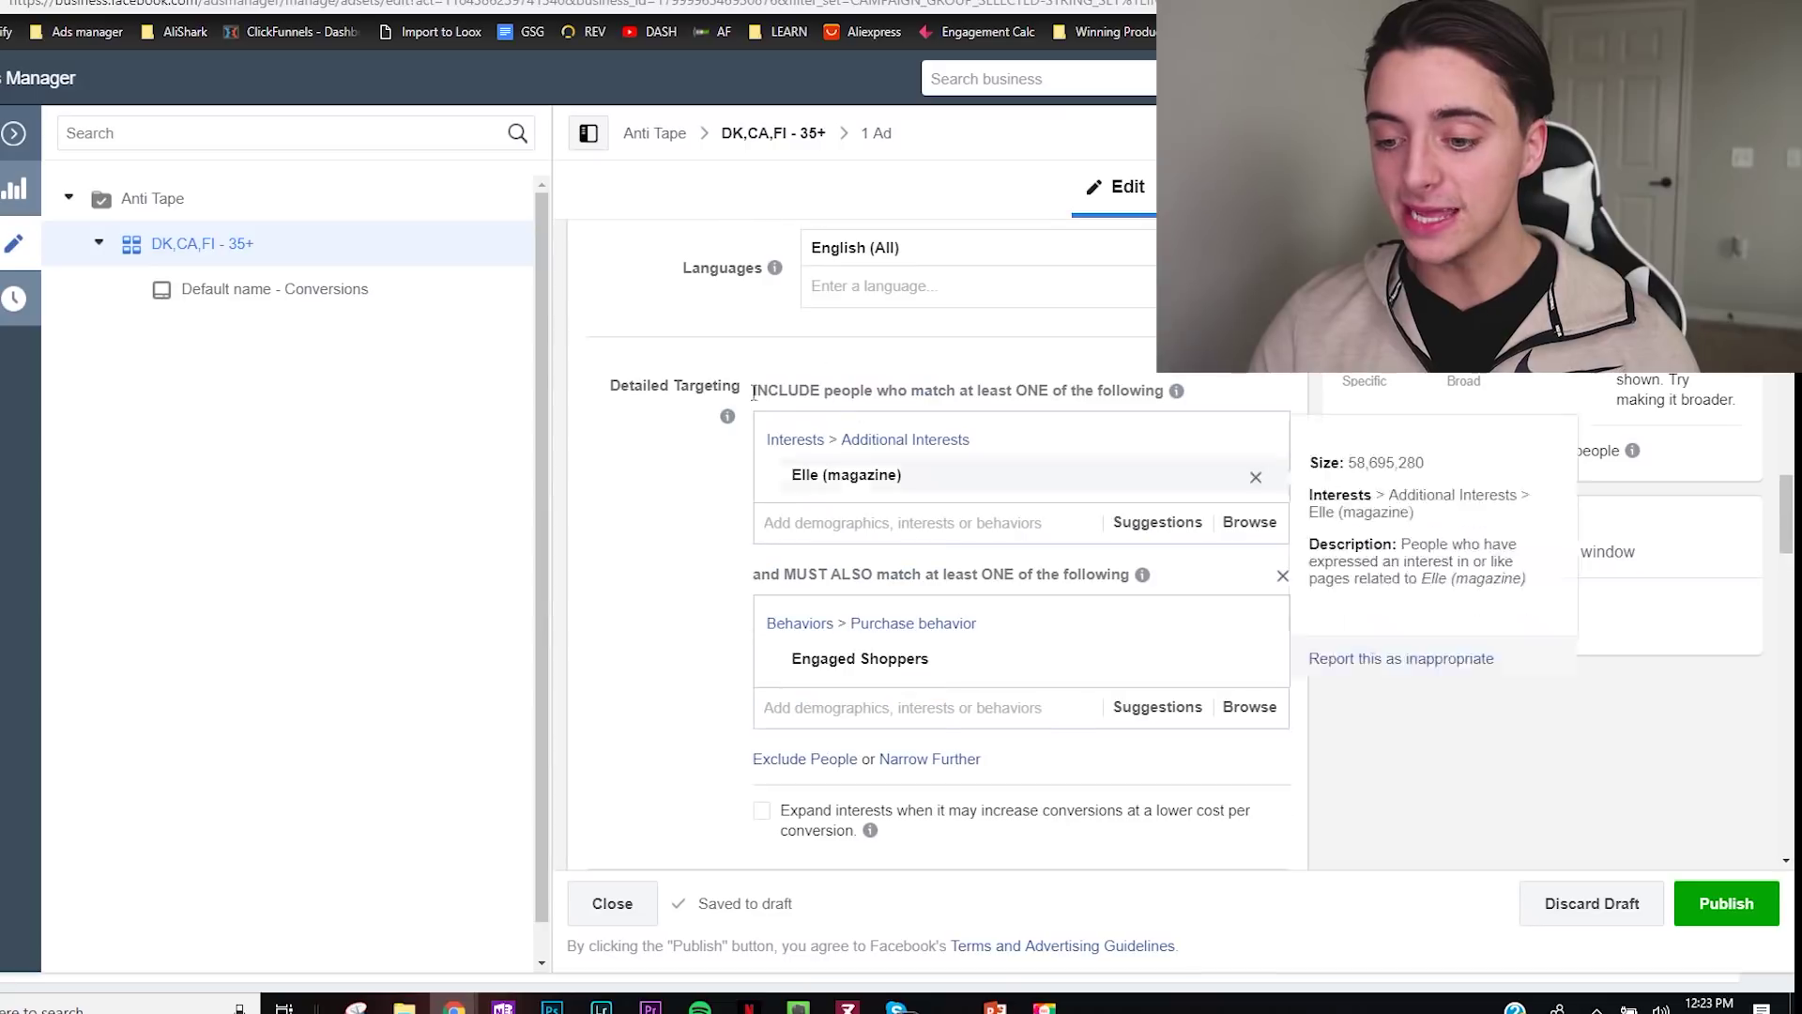
scroll(642, 599, "up", 5)
scroll(645, 597, "up", 11)
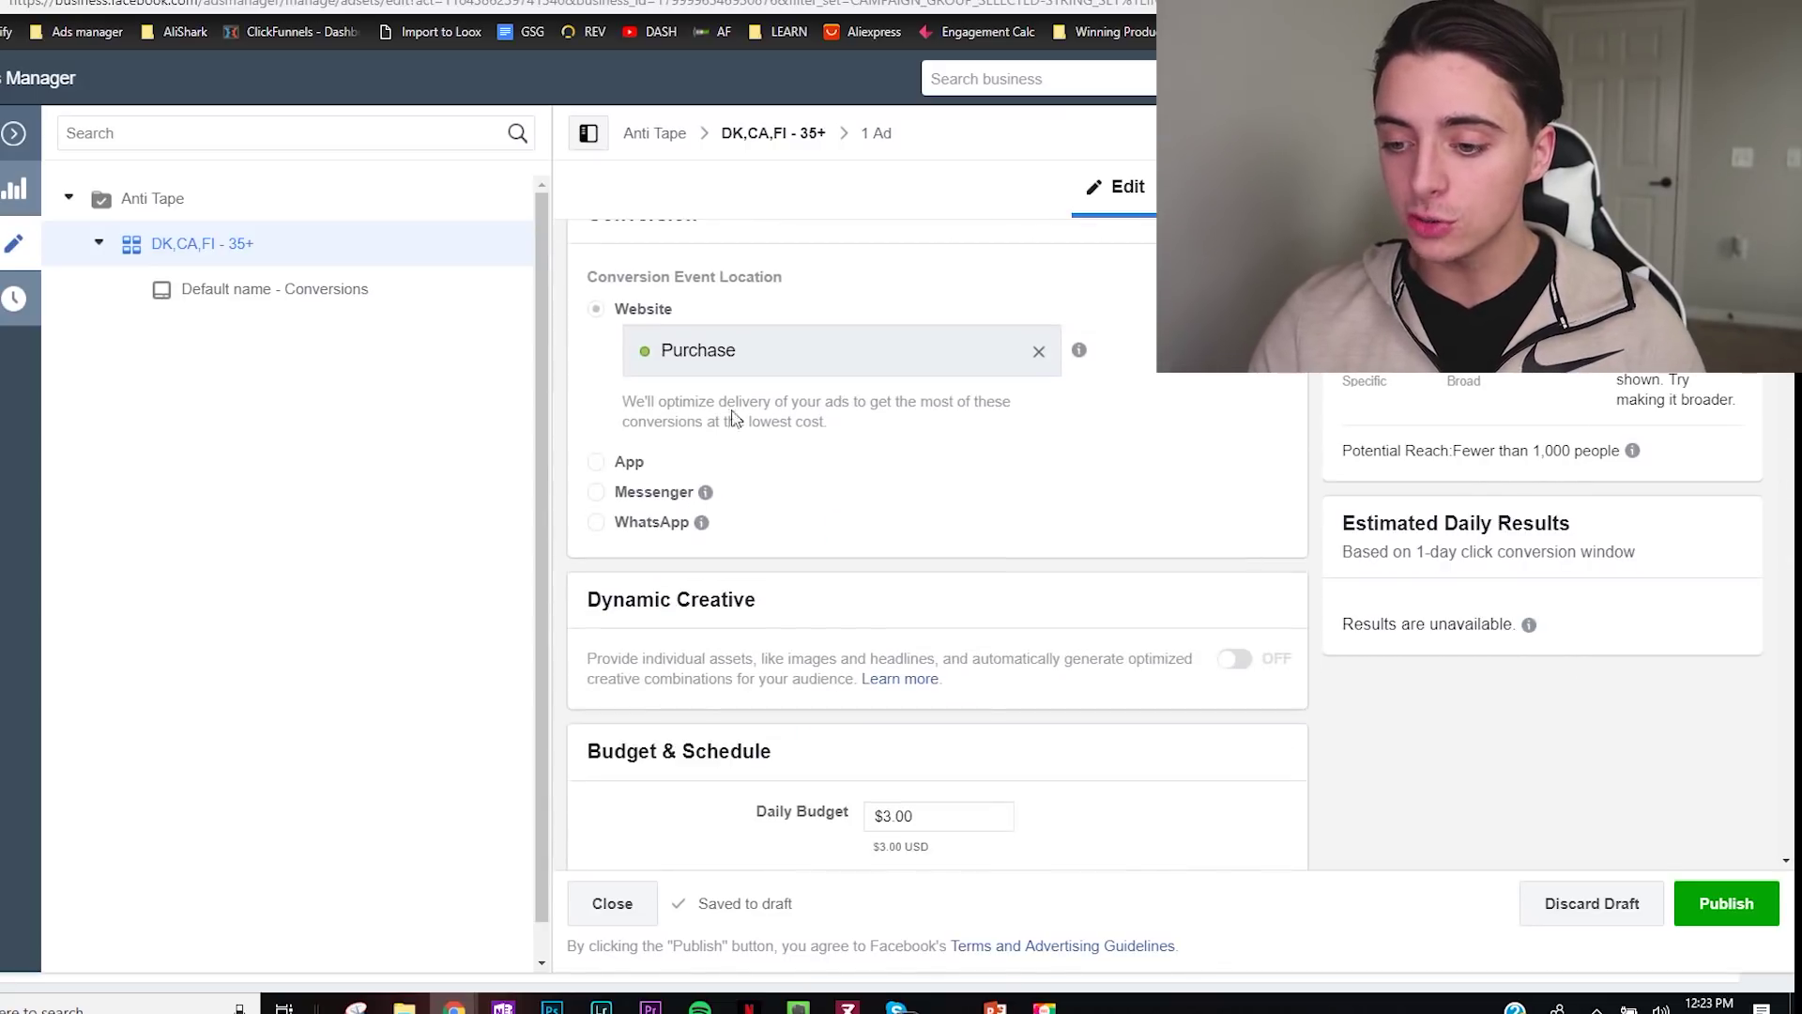
left_click_drag(891, 273, 660, 295)
type("Elle")
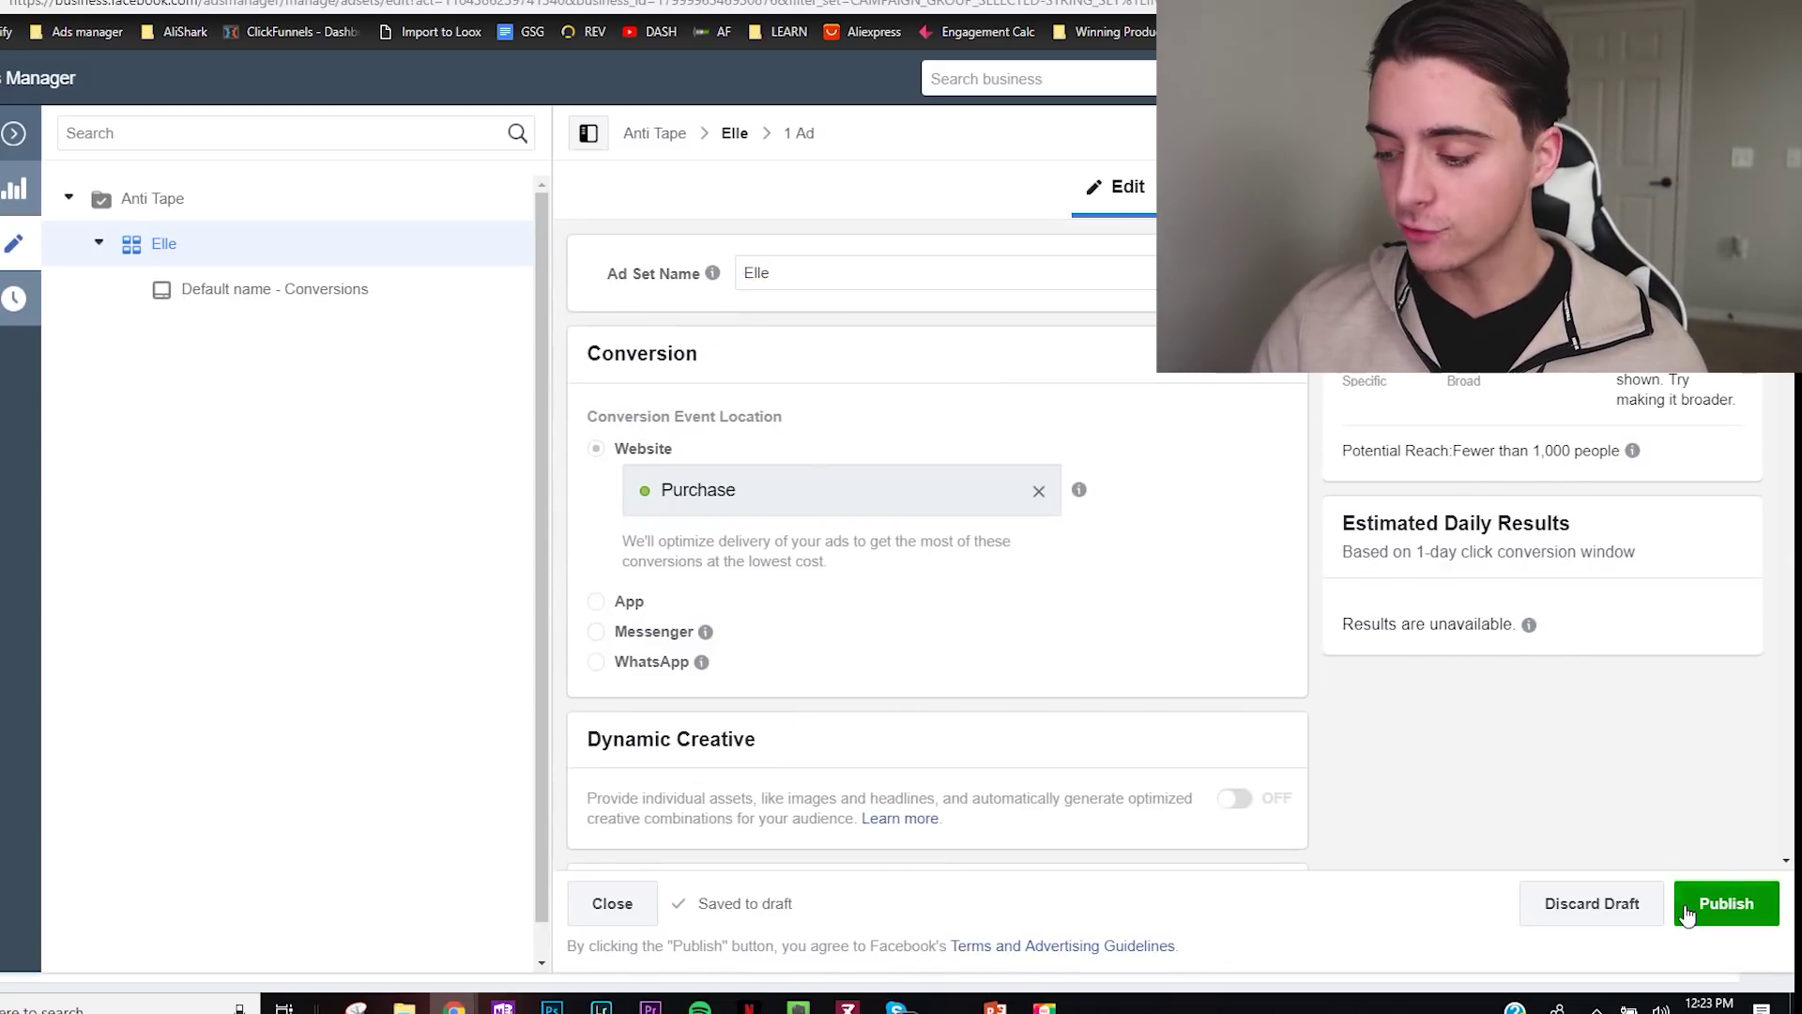
left_click(13, 193)
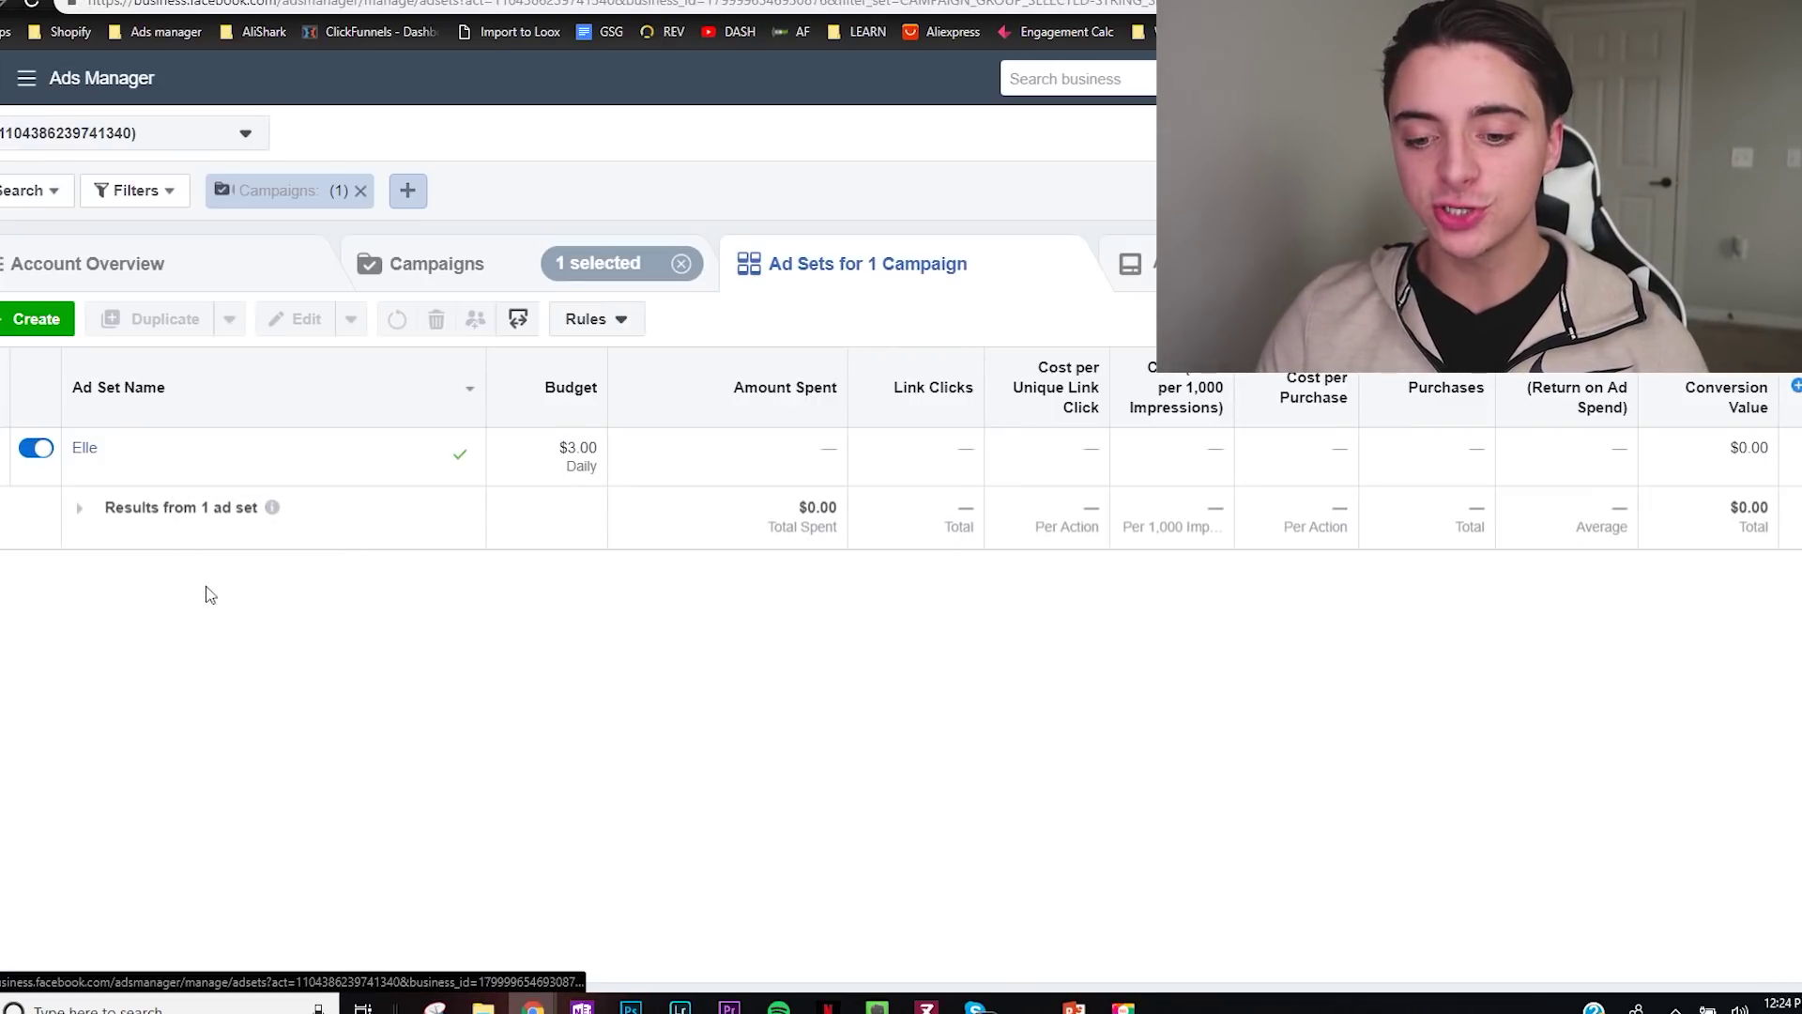
Step: Duplicate the Elle ad set into the original campaign with 4 copies
mouse_move(122, 434)
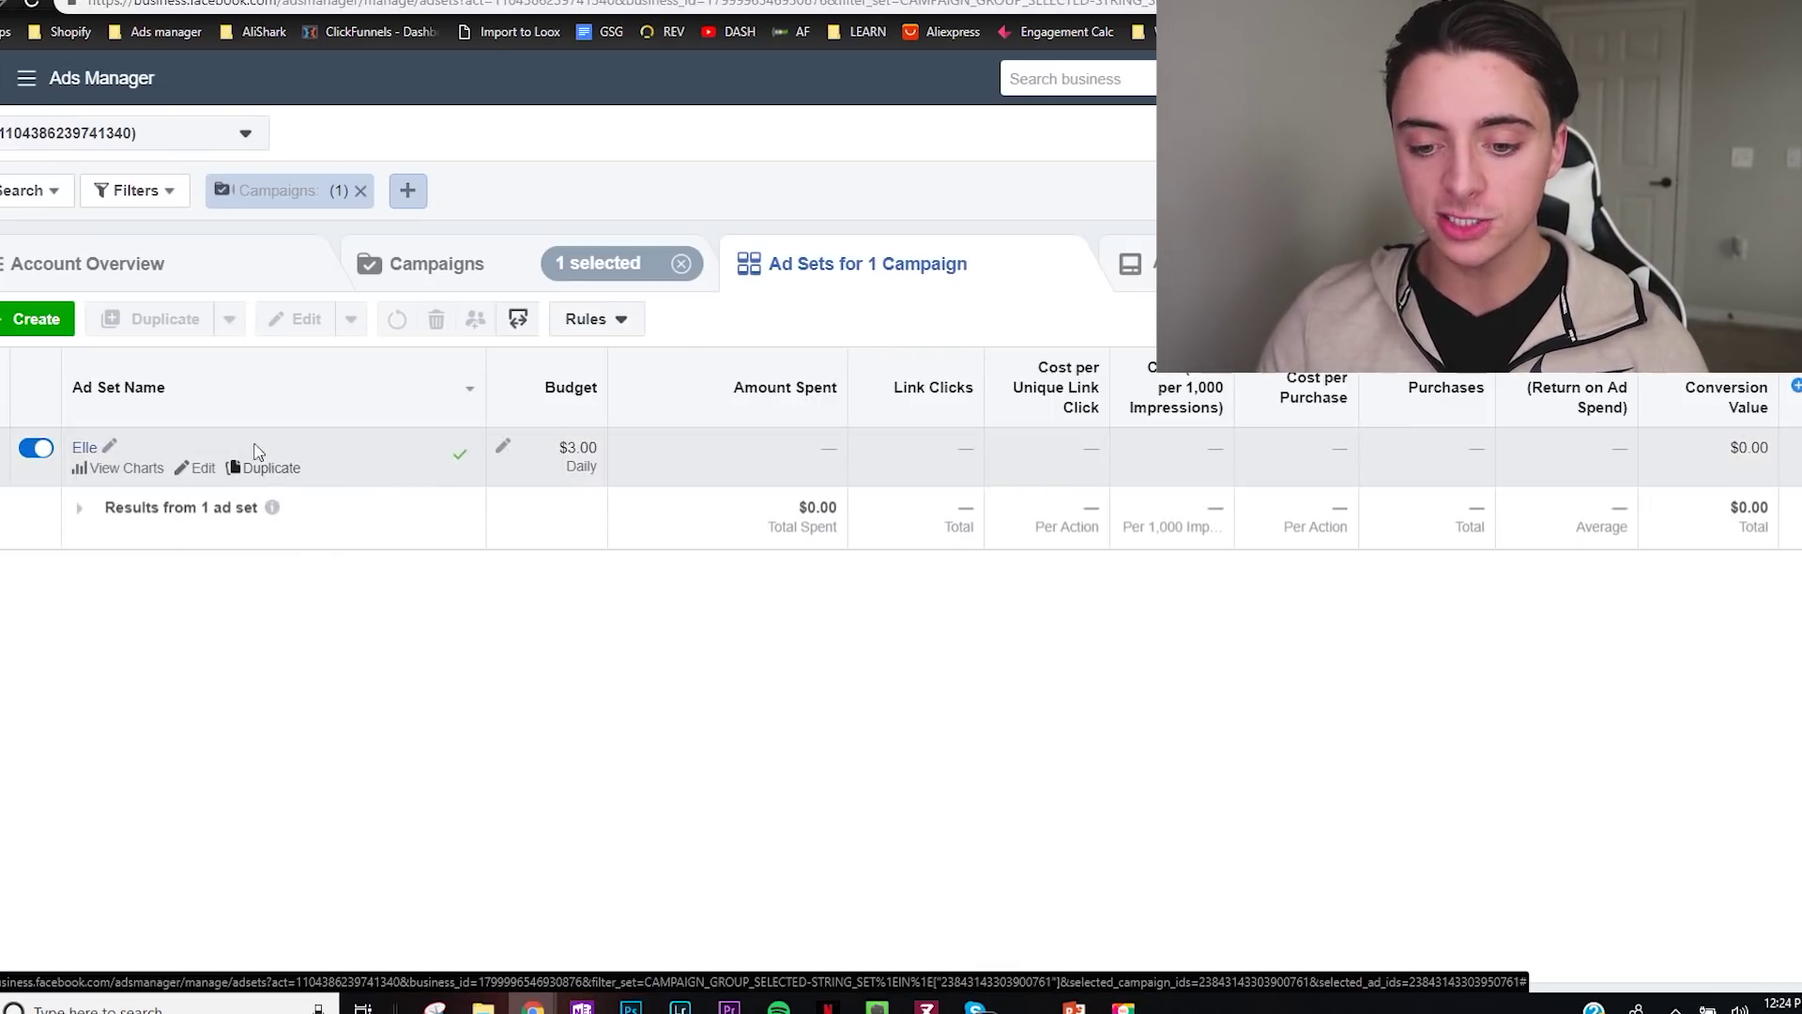
left_click(279, 470)
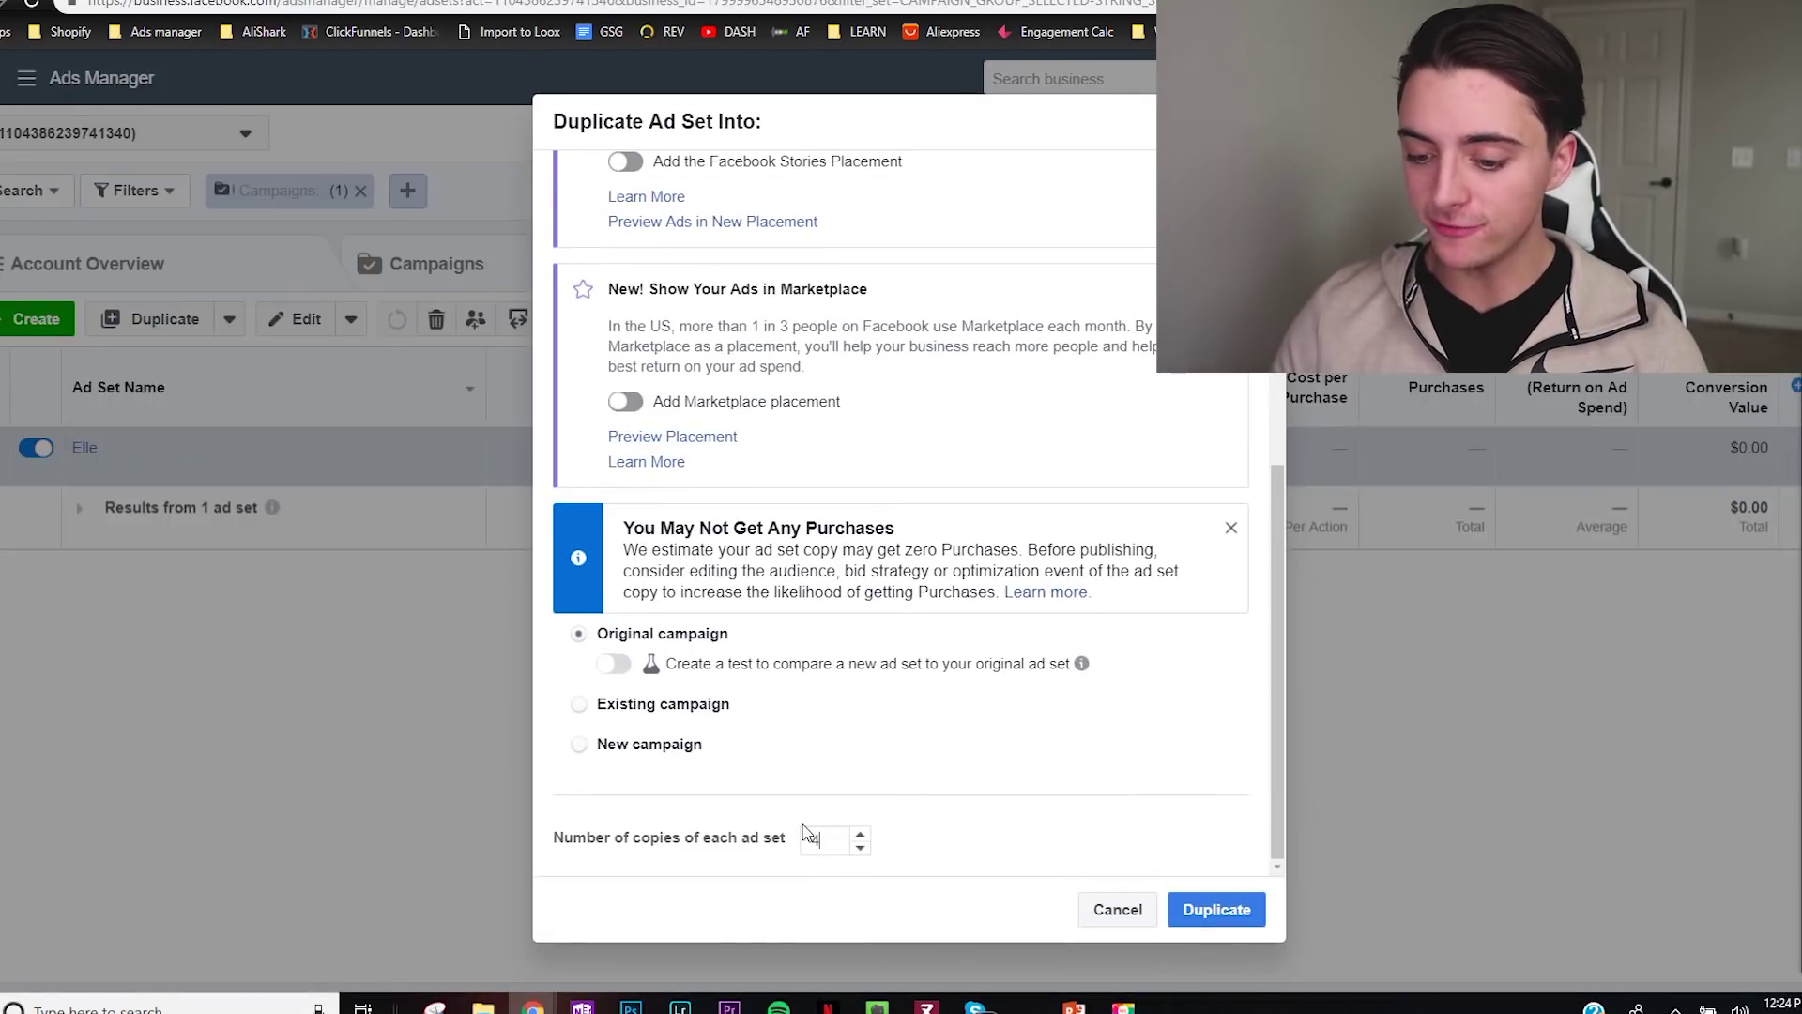
type("4")
left_click(1216, 912)
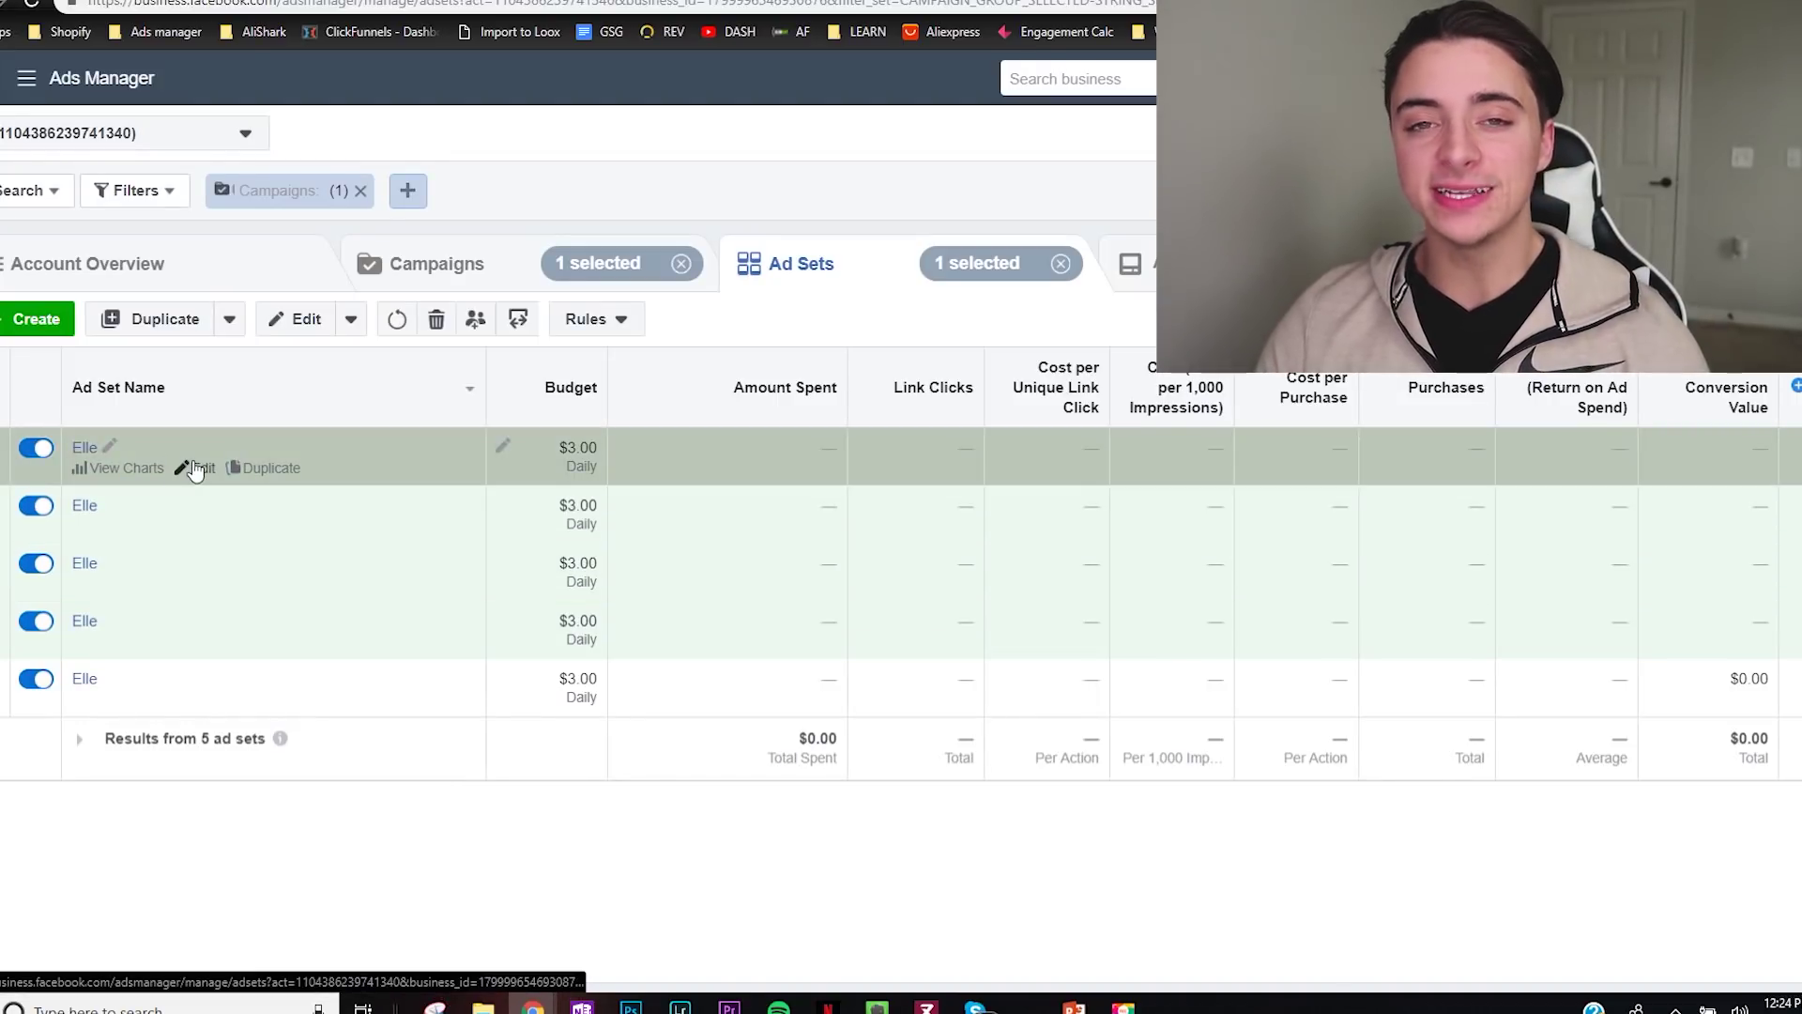
Step: In one Elle copy, replace the Elle interest with Vogue (magazine) and rename the ad set as Vogue
left_click(196, 468)
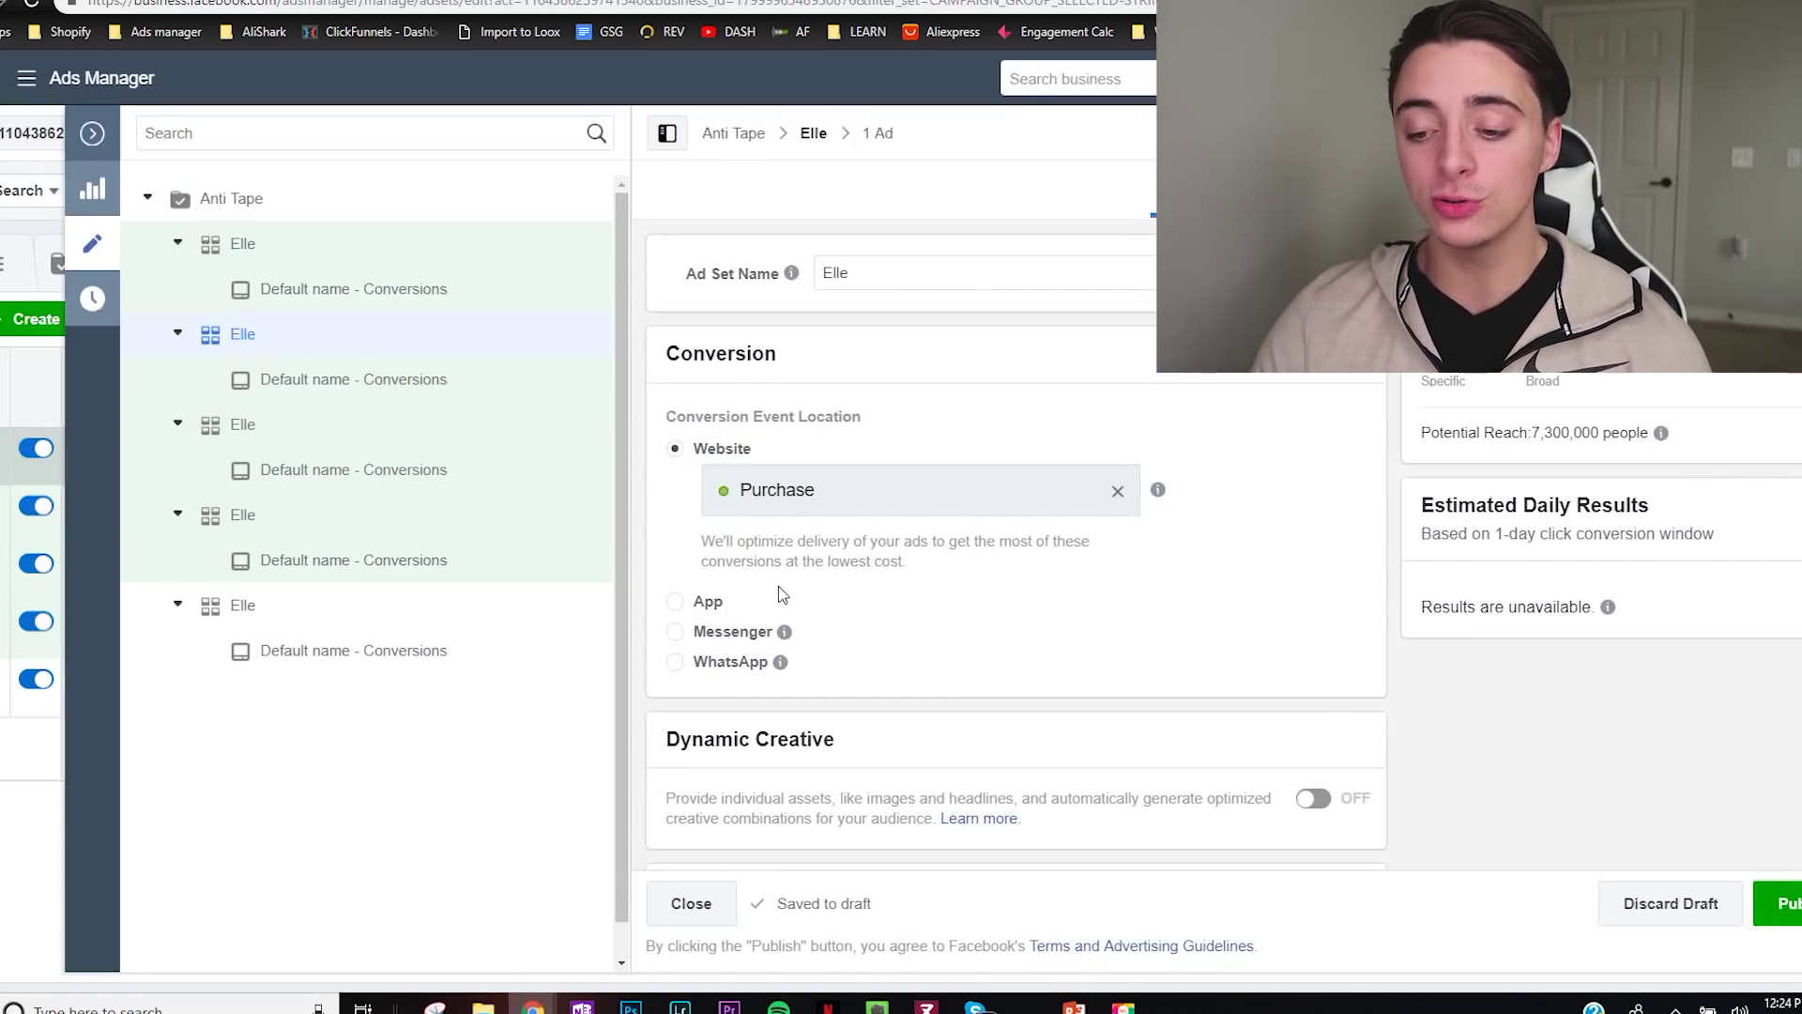
scroll(660, 625, "down", 2)
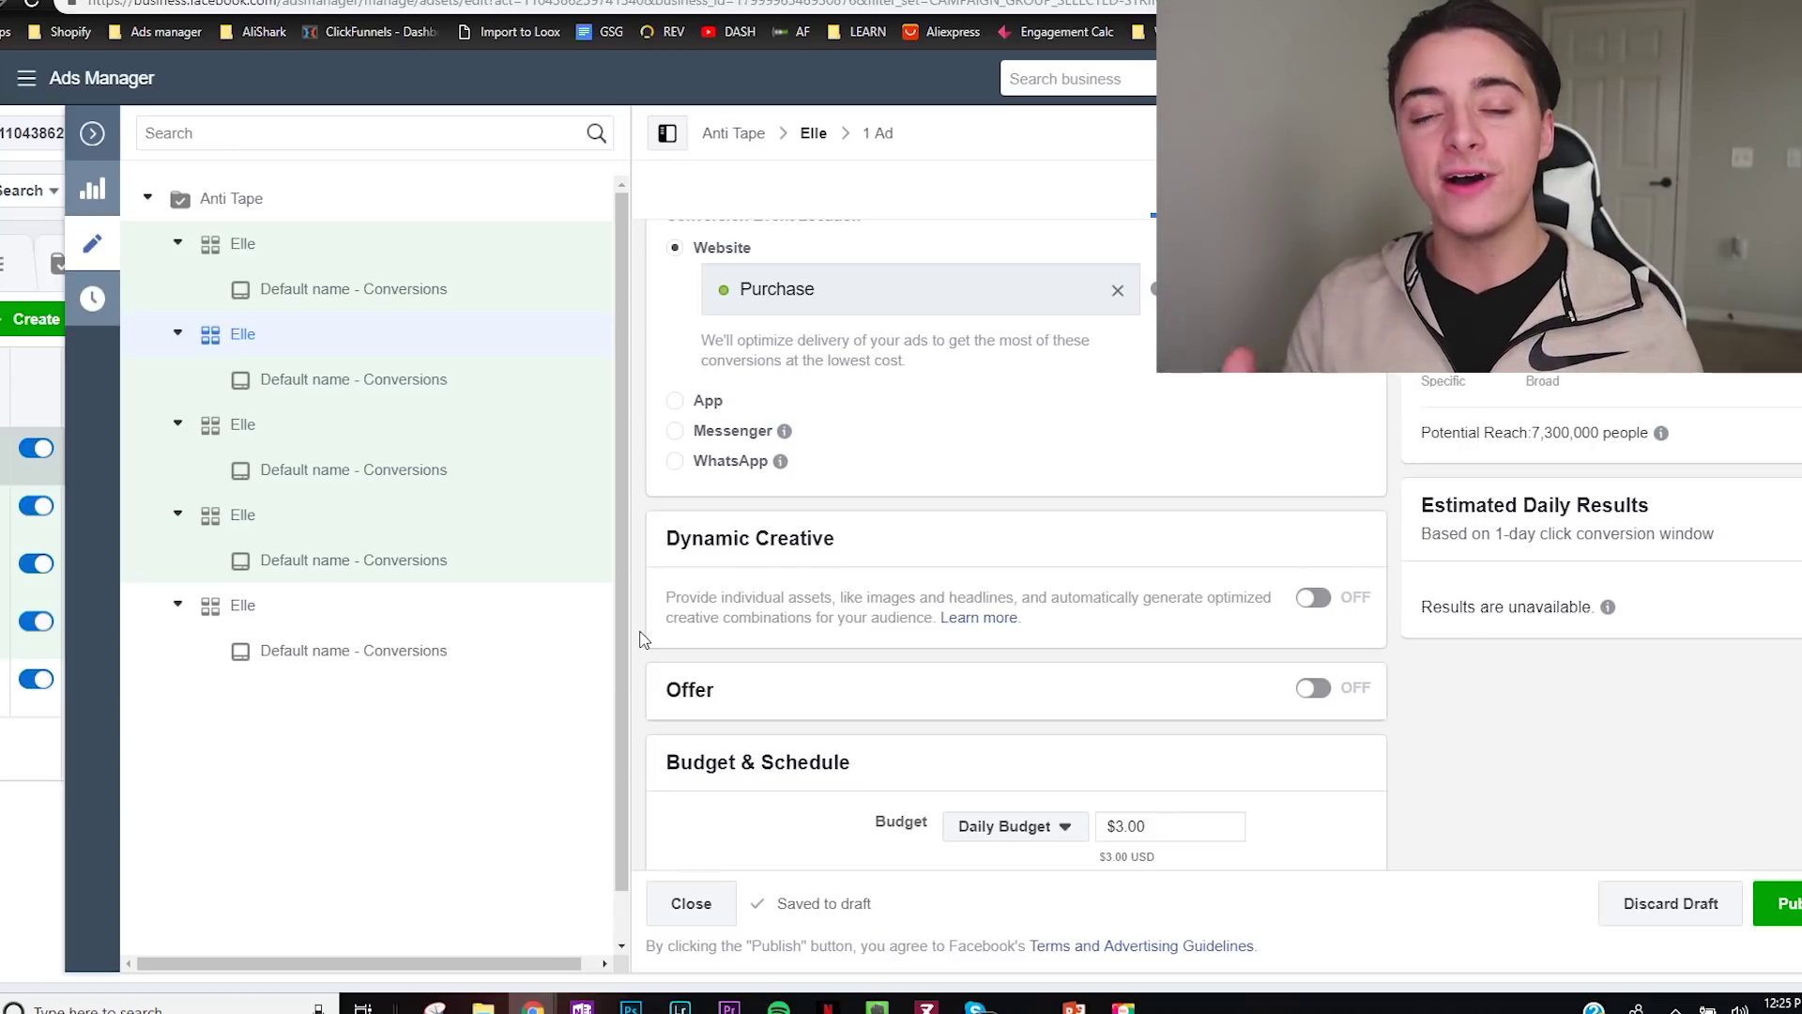
scroll(639, 638, "down", 10)
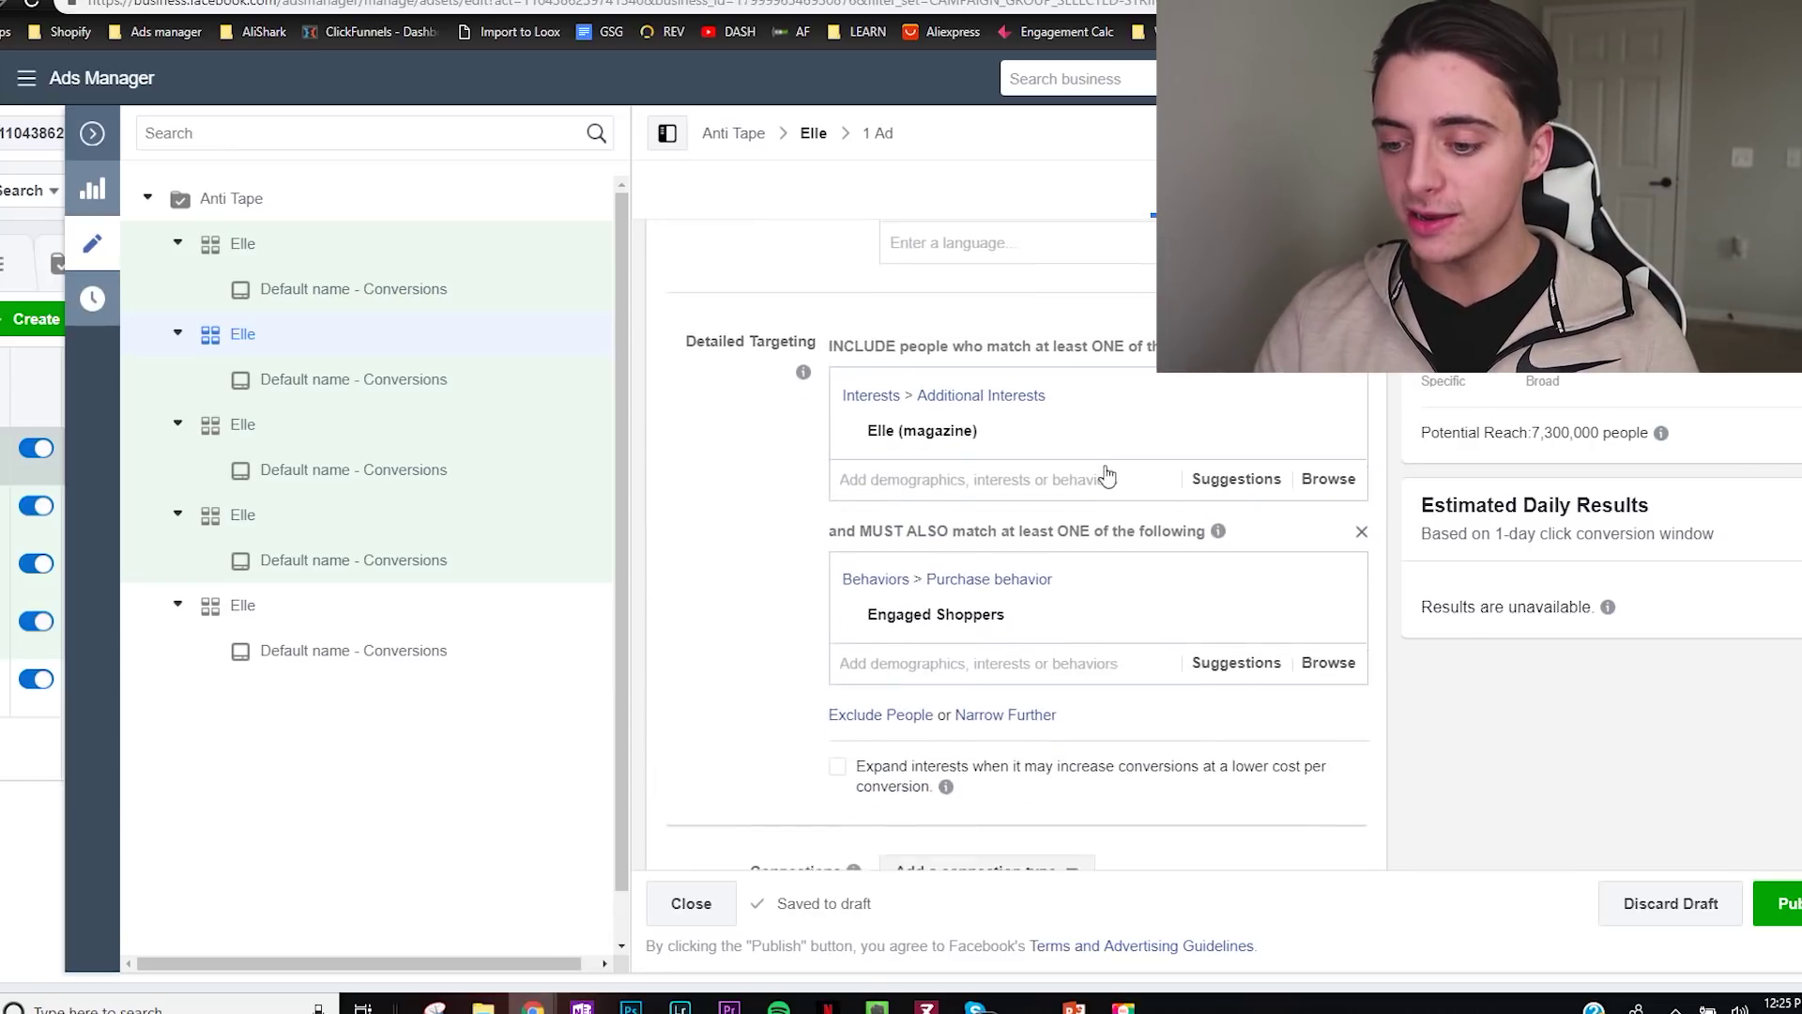
left_click(1194, 399)
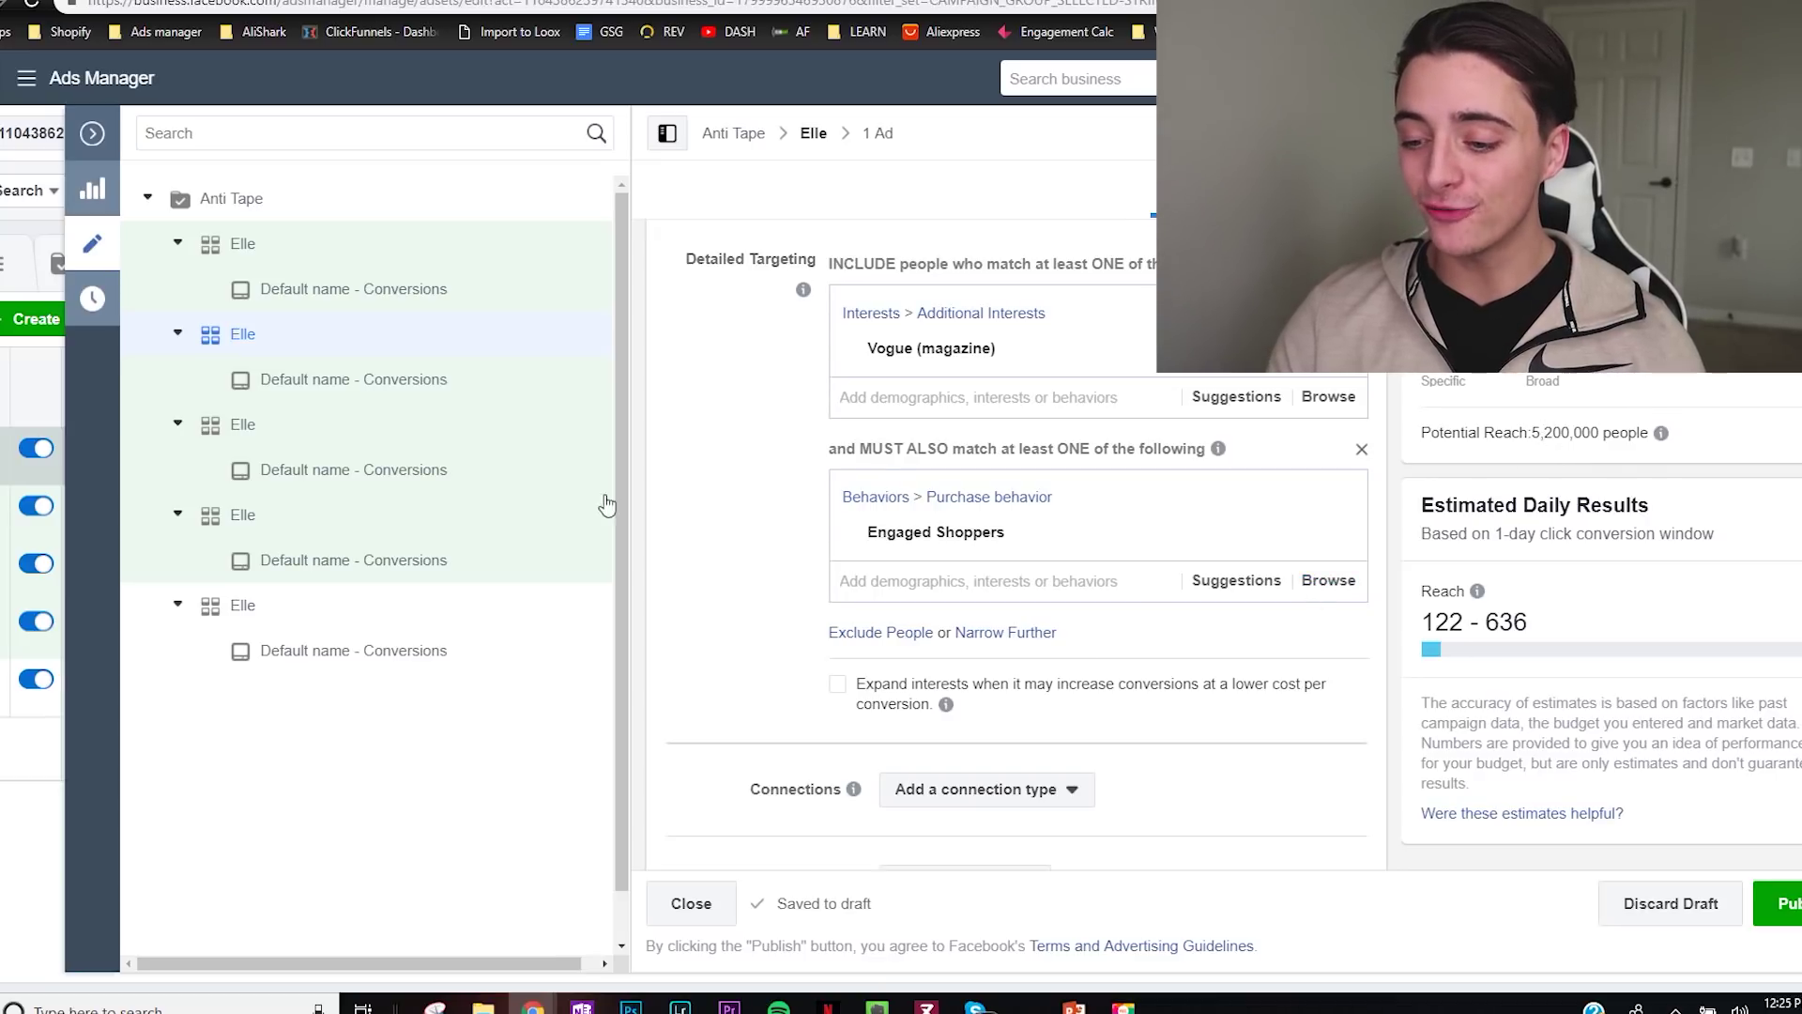
mouse_move(934, 358)
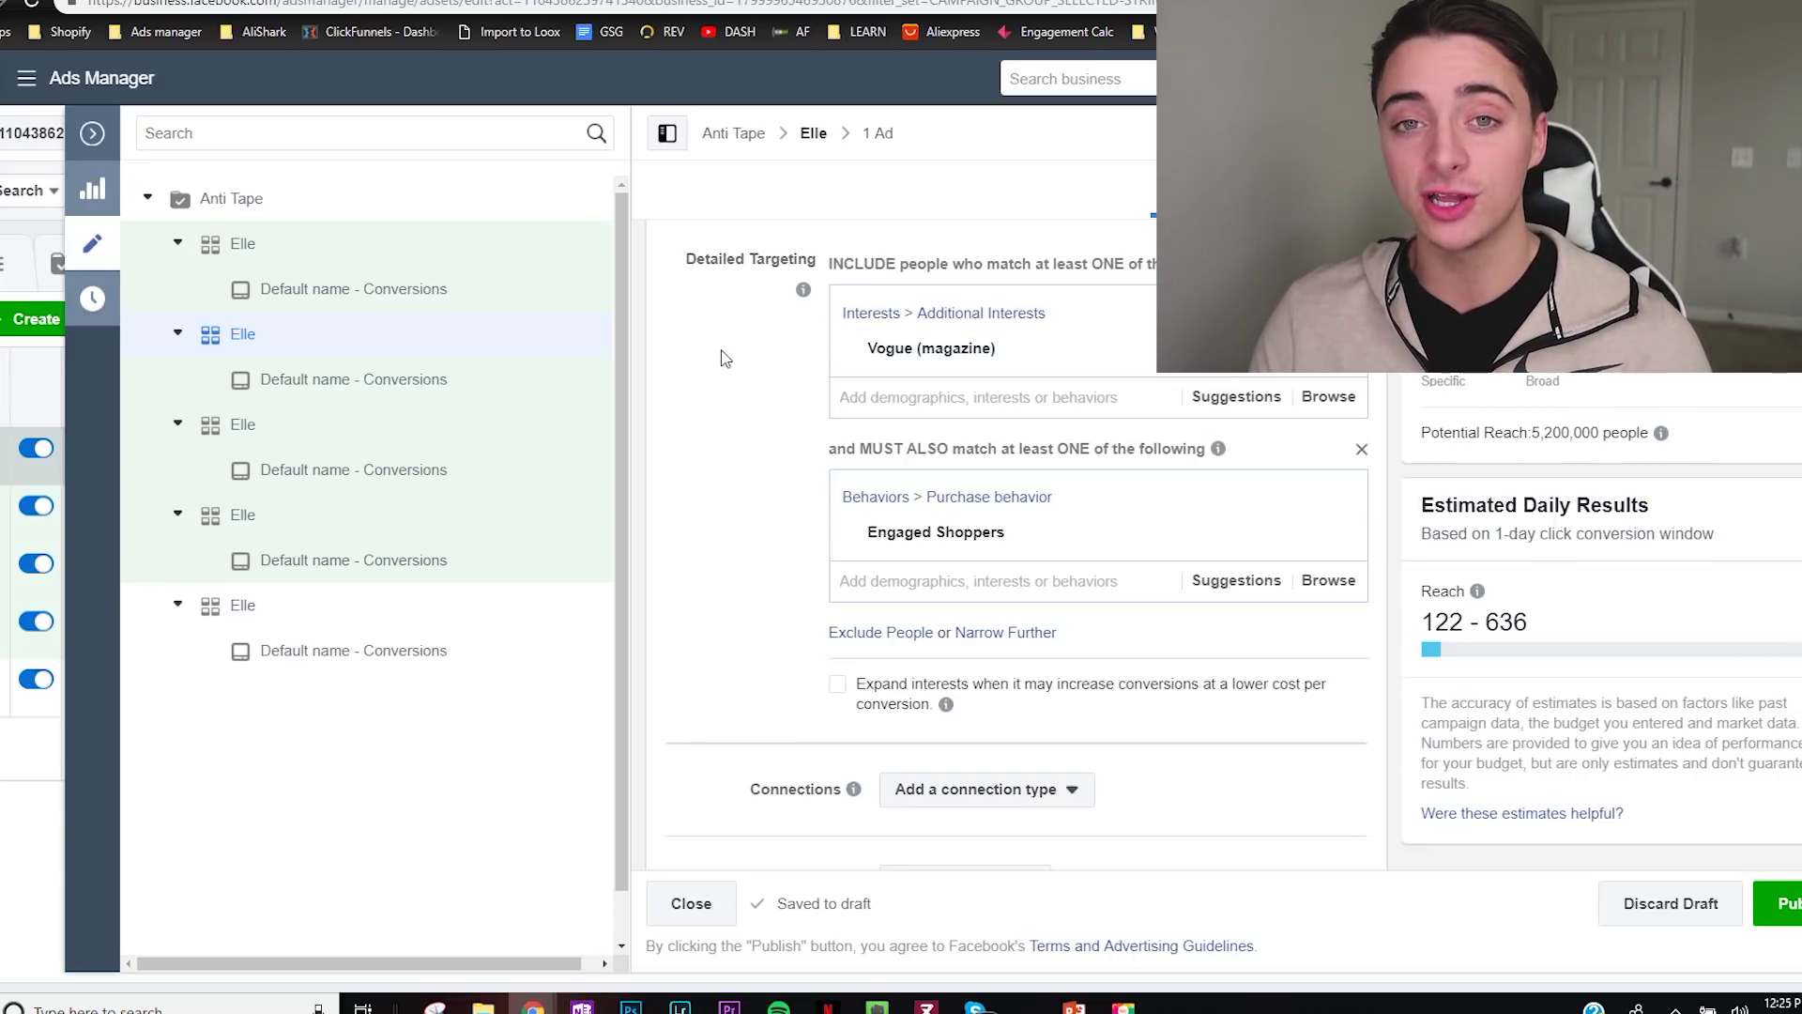
scroll(741, 338, "up", 15)
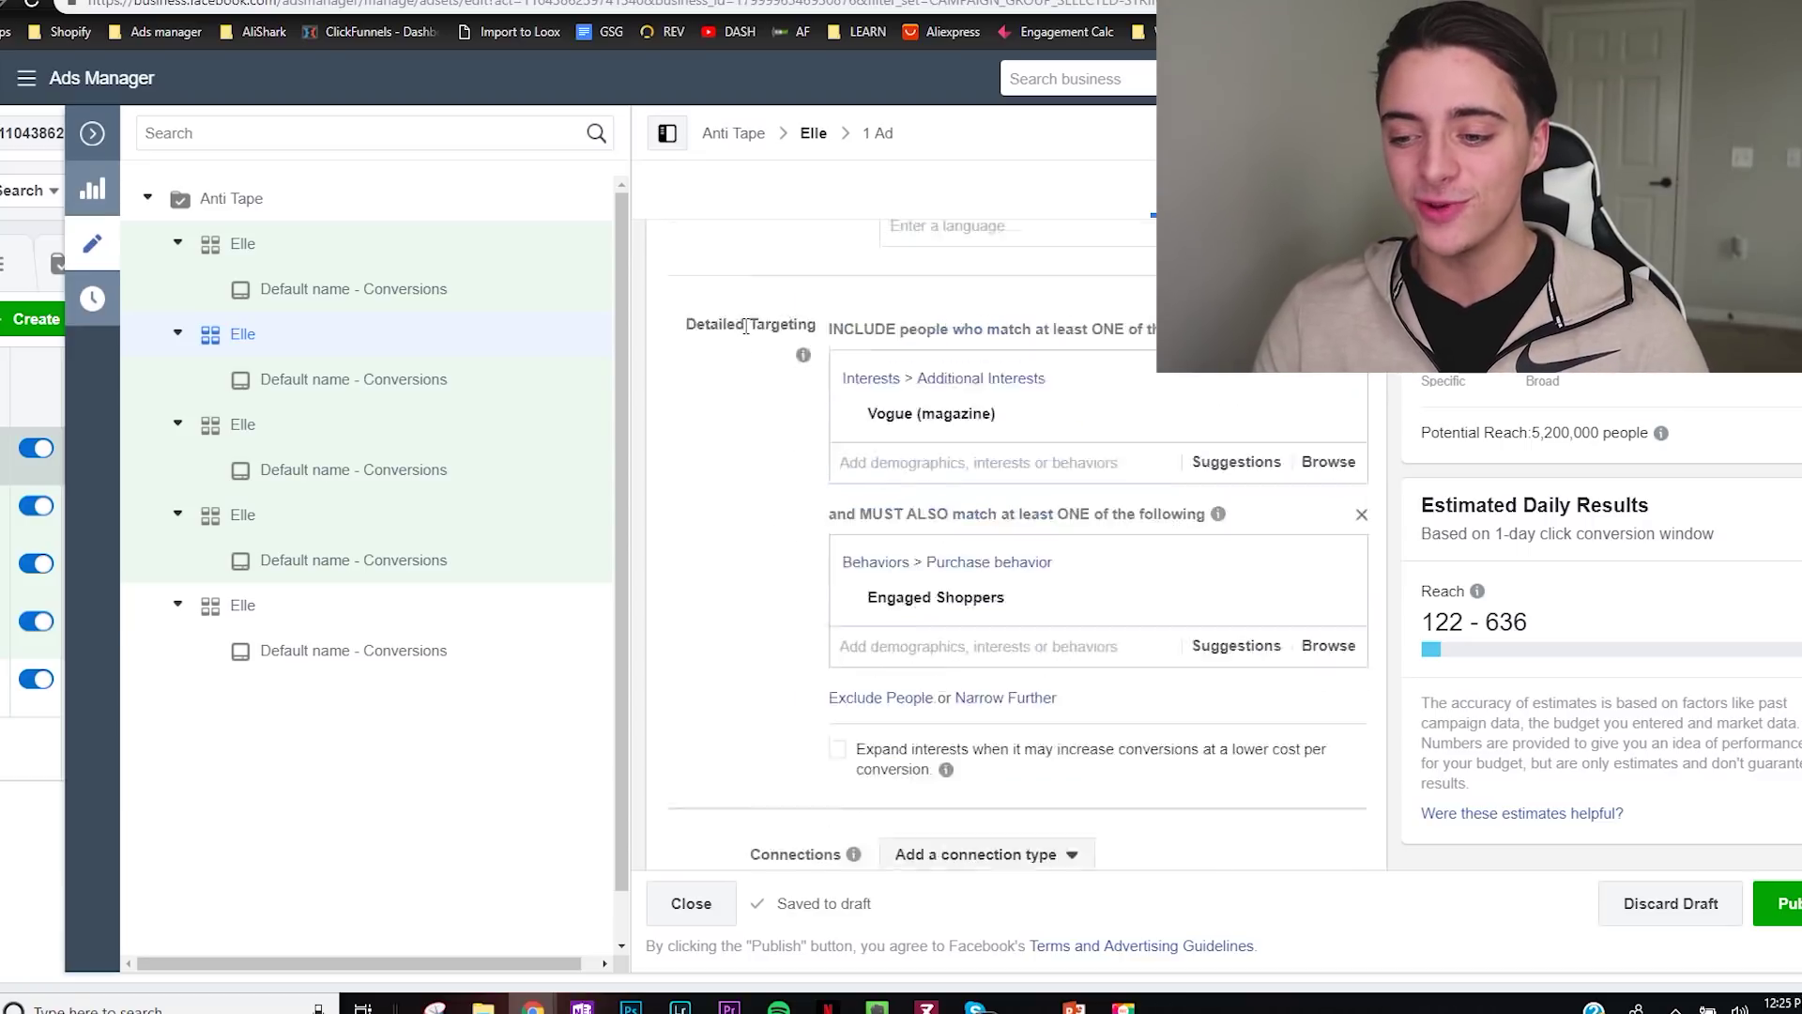
double_click(818, 274)
type("Vogue")
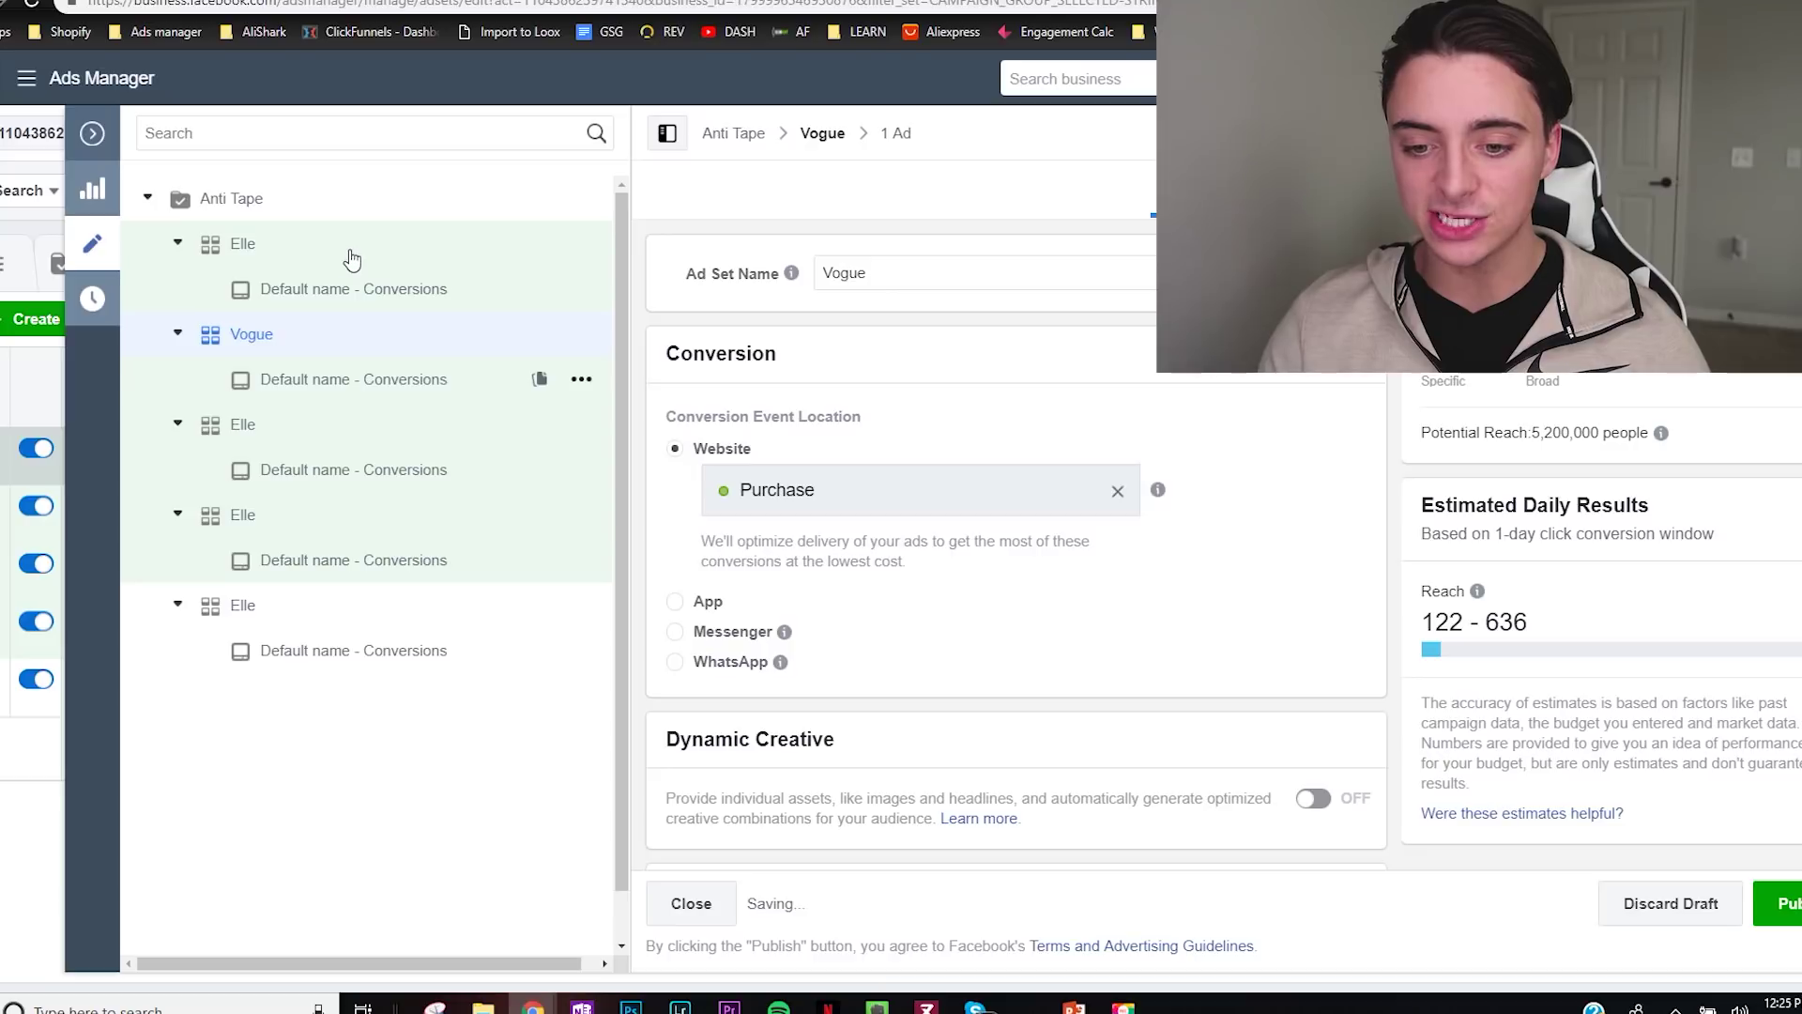
Step: In the first listed Elle copy, replace the interest with Glamour (magazine) and rename the ad set as Glamour
left_click(350, 256)
left_click(1230, 511)
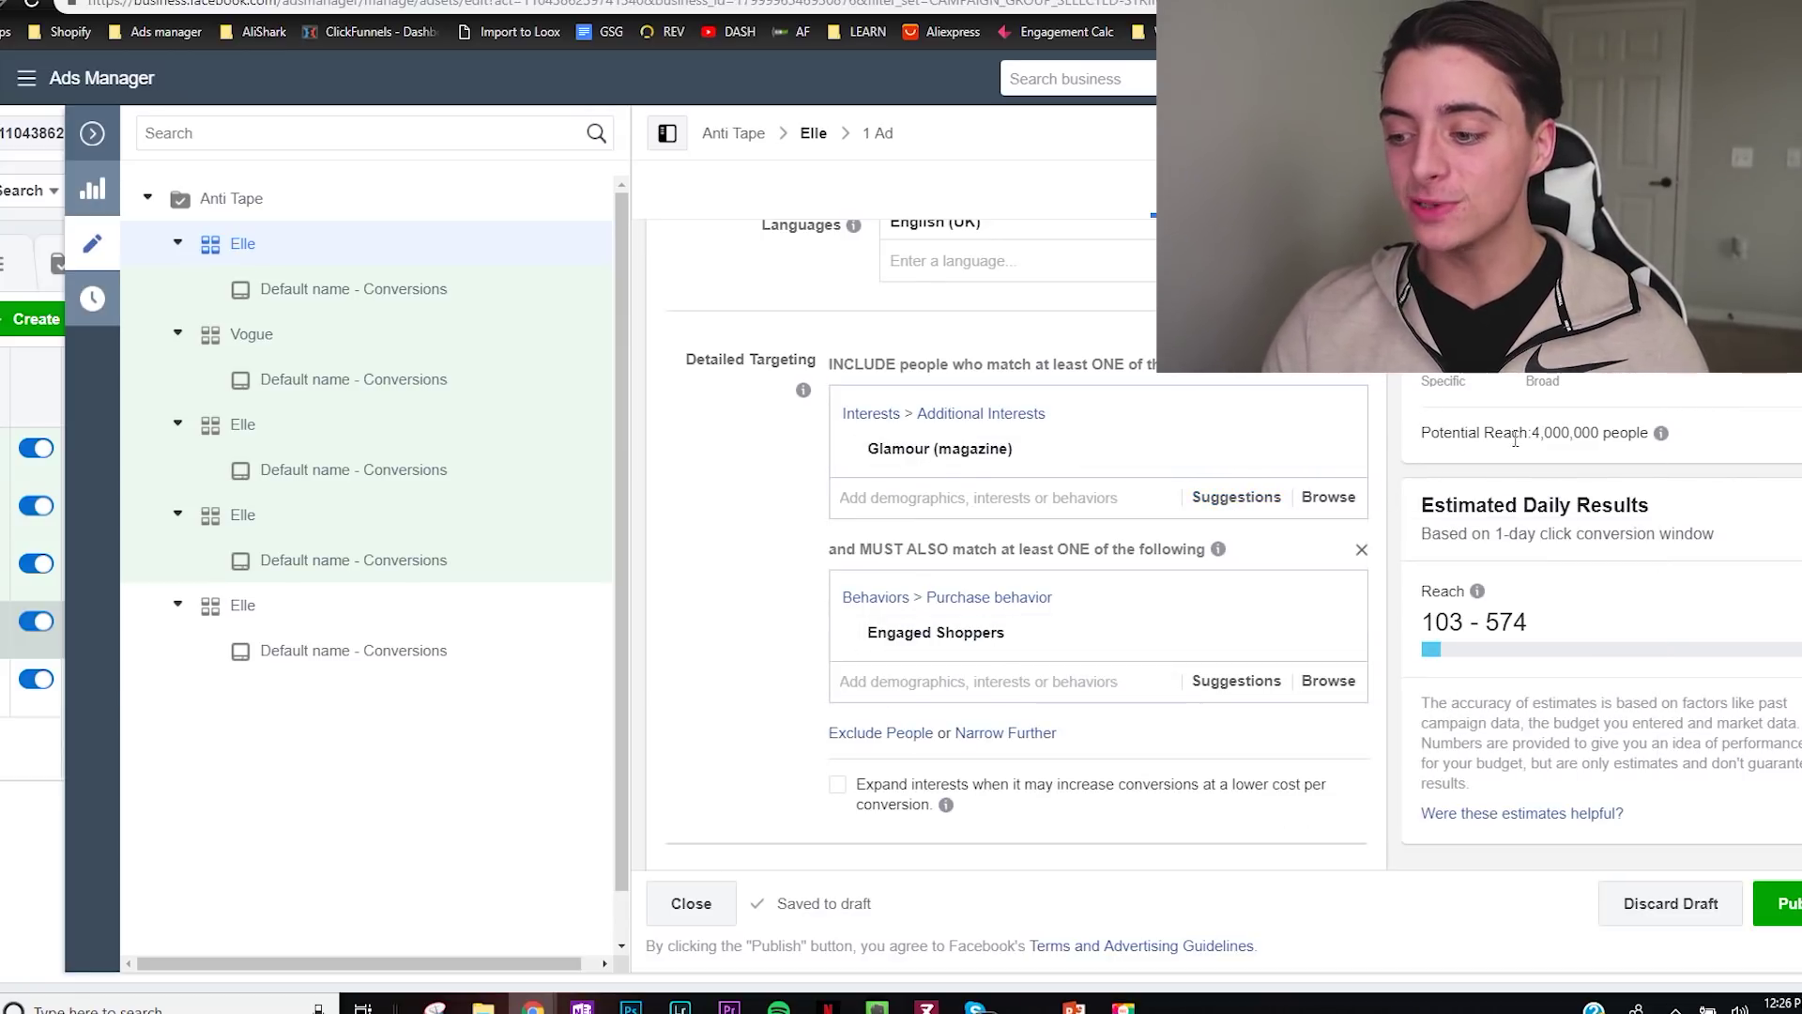
scroll(728, 474, "up", 15)
double_click(854, 272)
type("Glamour")
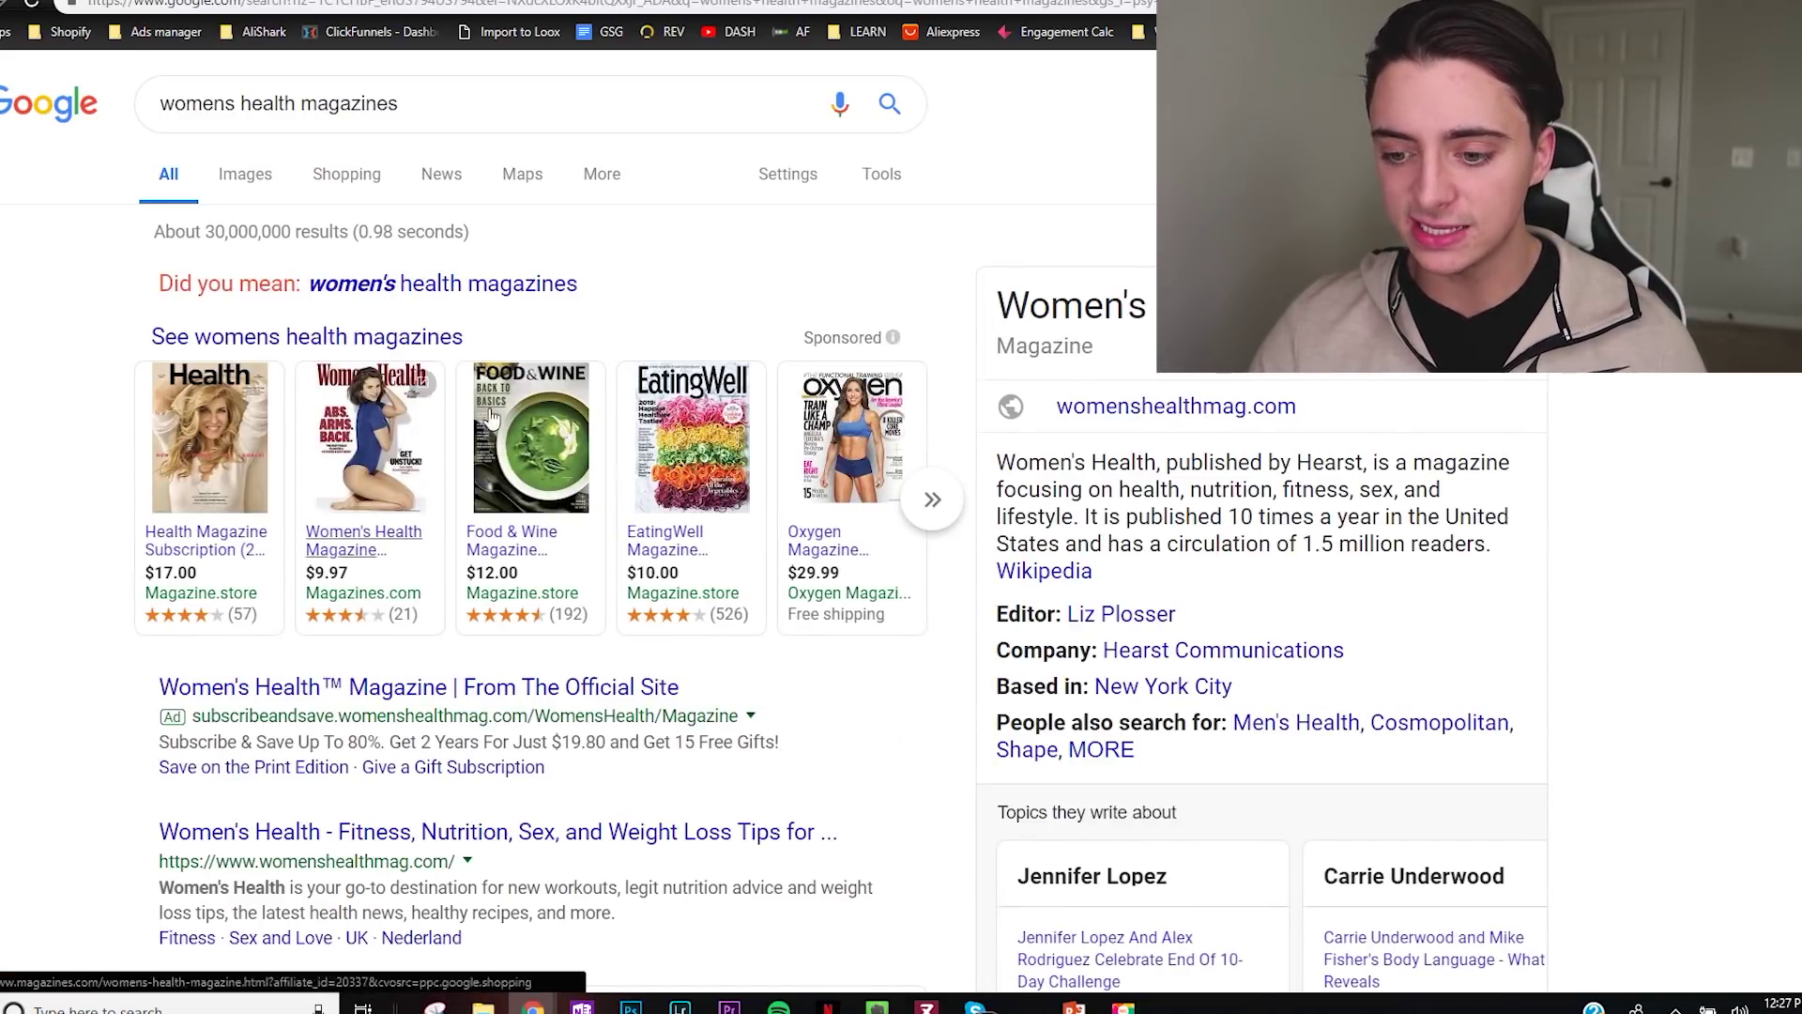
Step: In the copy below Vogue, replace the interest with Women's Health (magazine) and rename the ad set as Womens Health
mouse_move(356, 394)
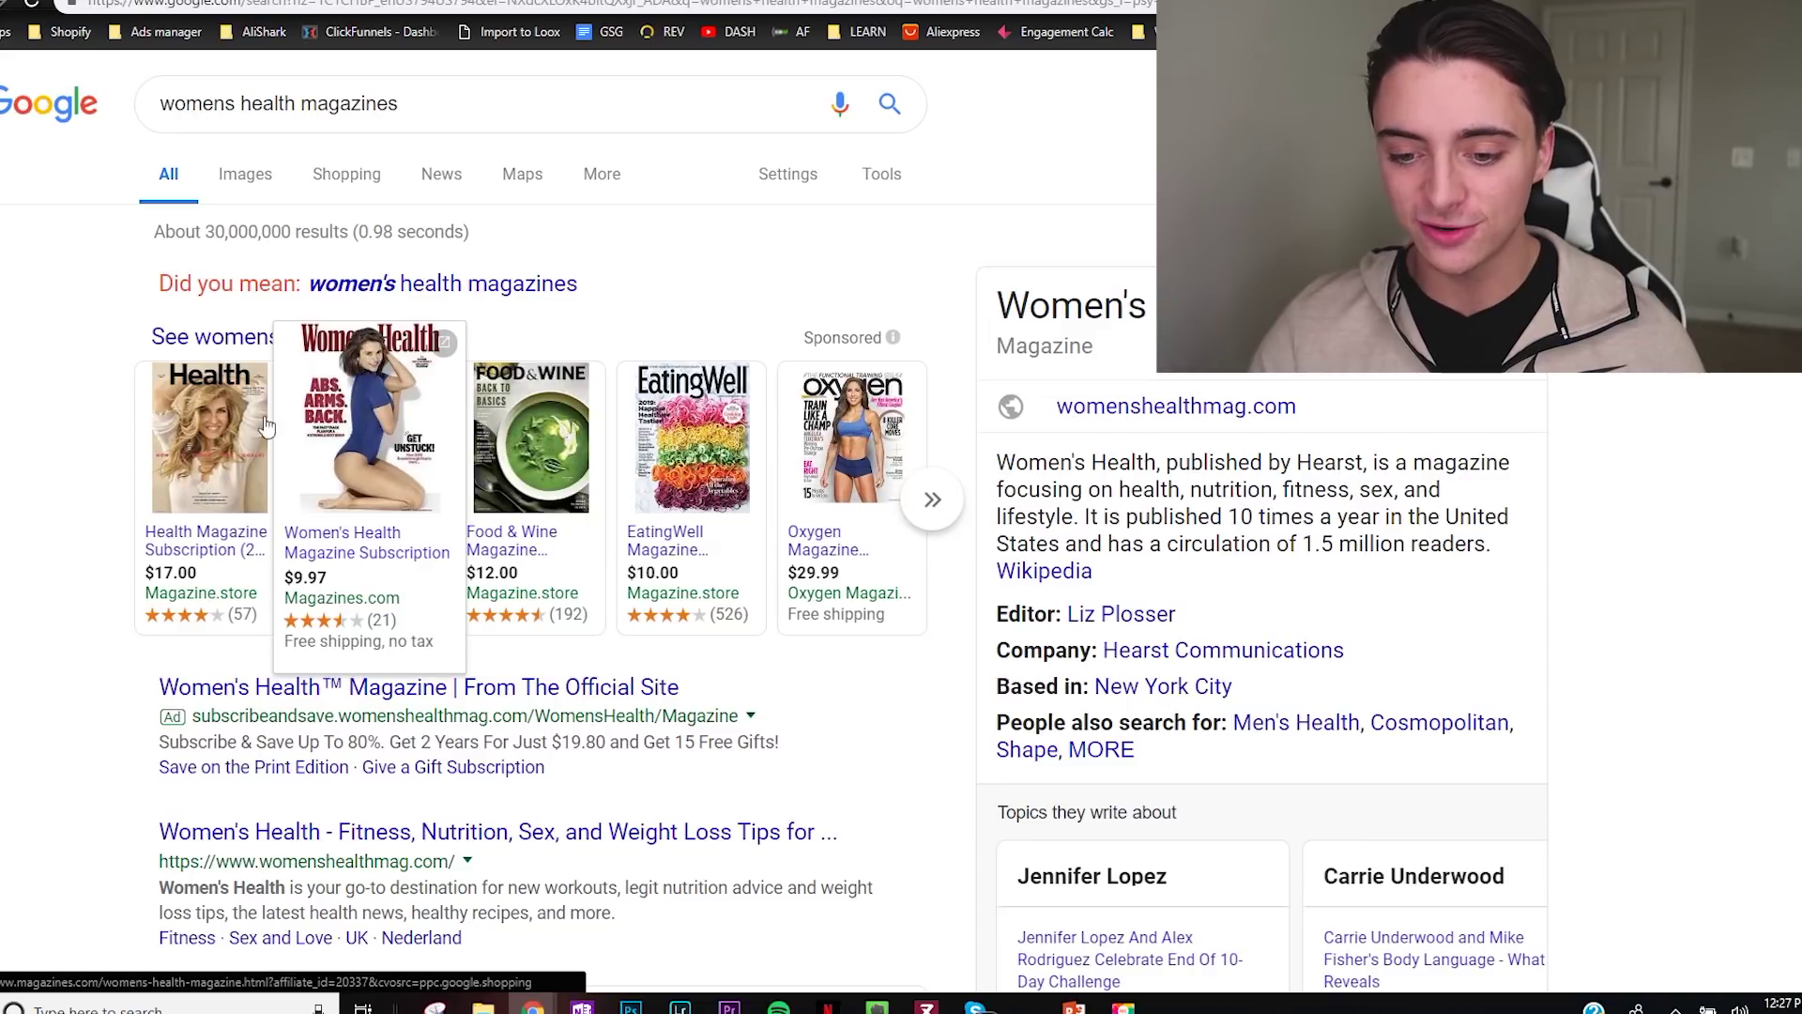
mouse_move(512, 406)
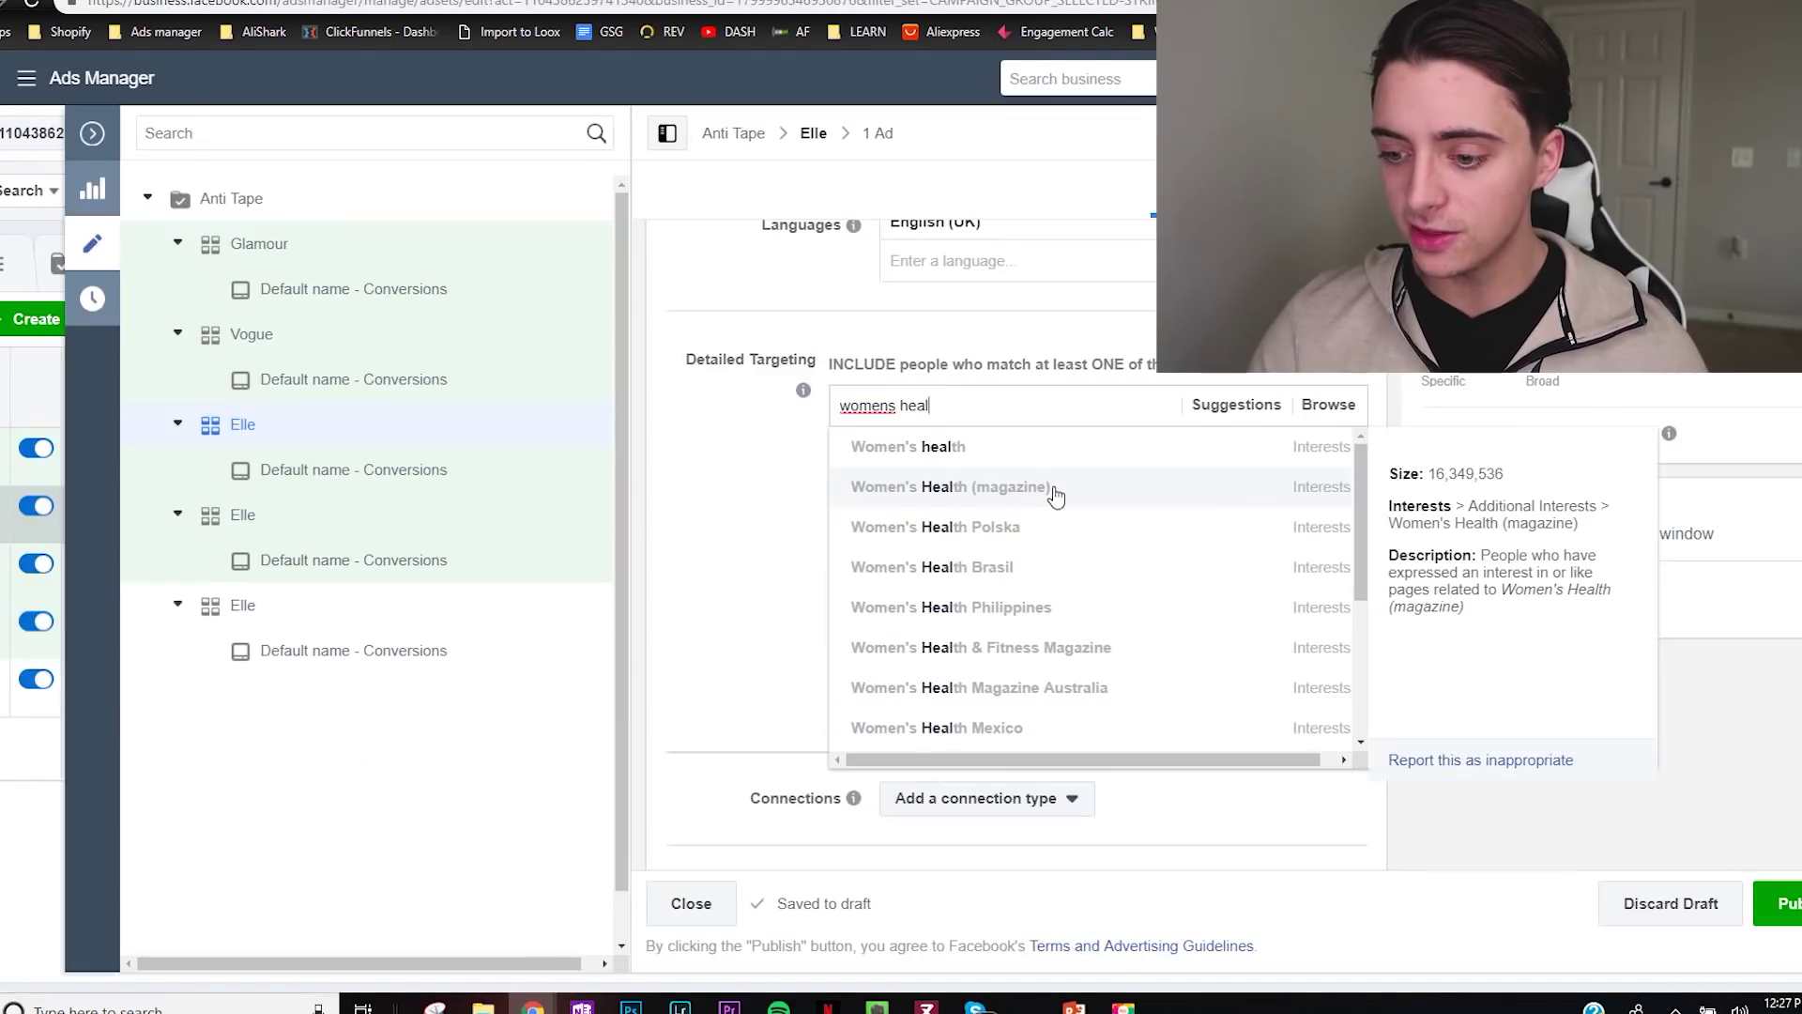
left_click(984, 490)
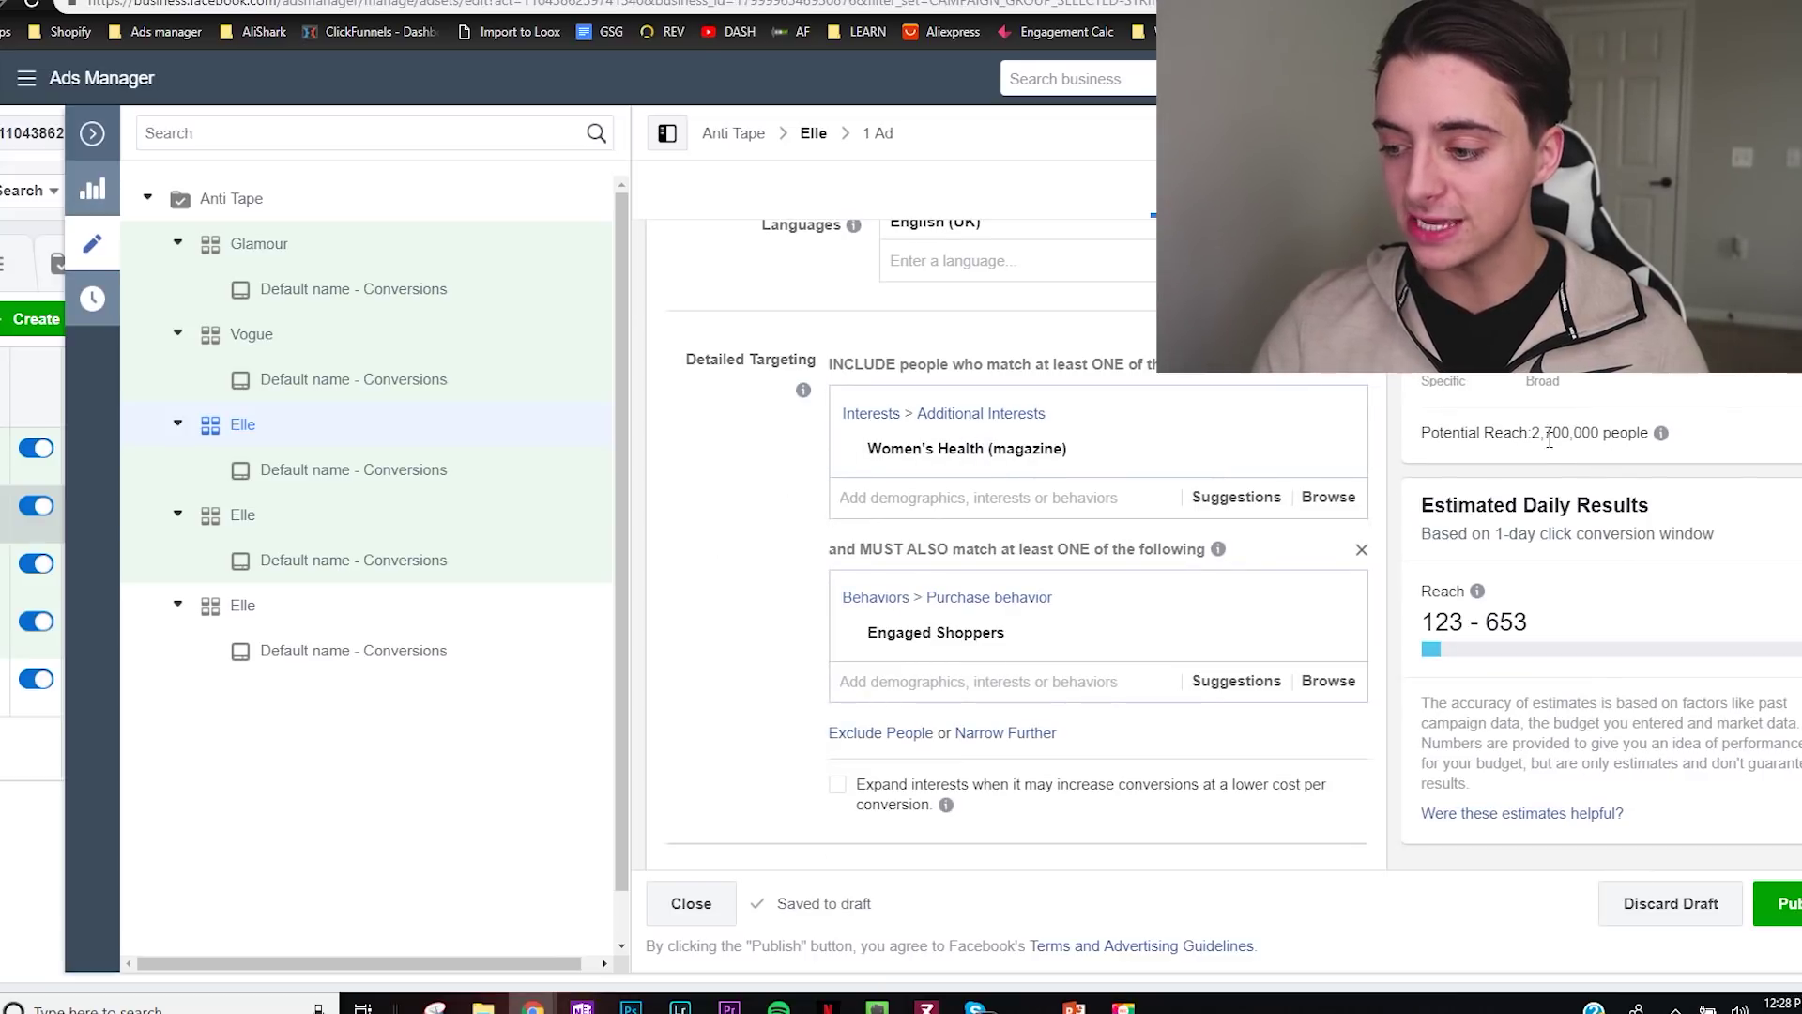
scroll(721, 504, "up", 5)
scroll(720, 504, "up", 5)
double_click(834, 273)
type("Womens Healt")
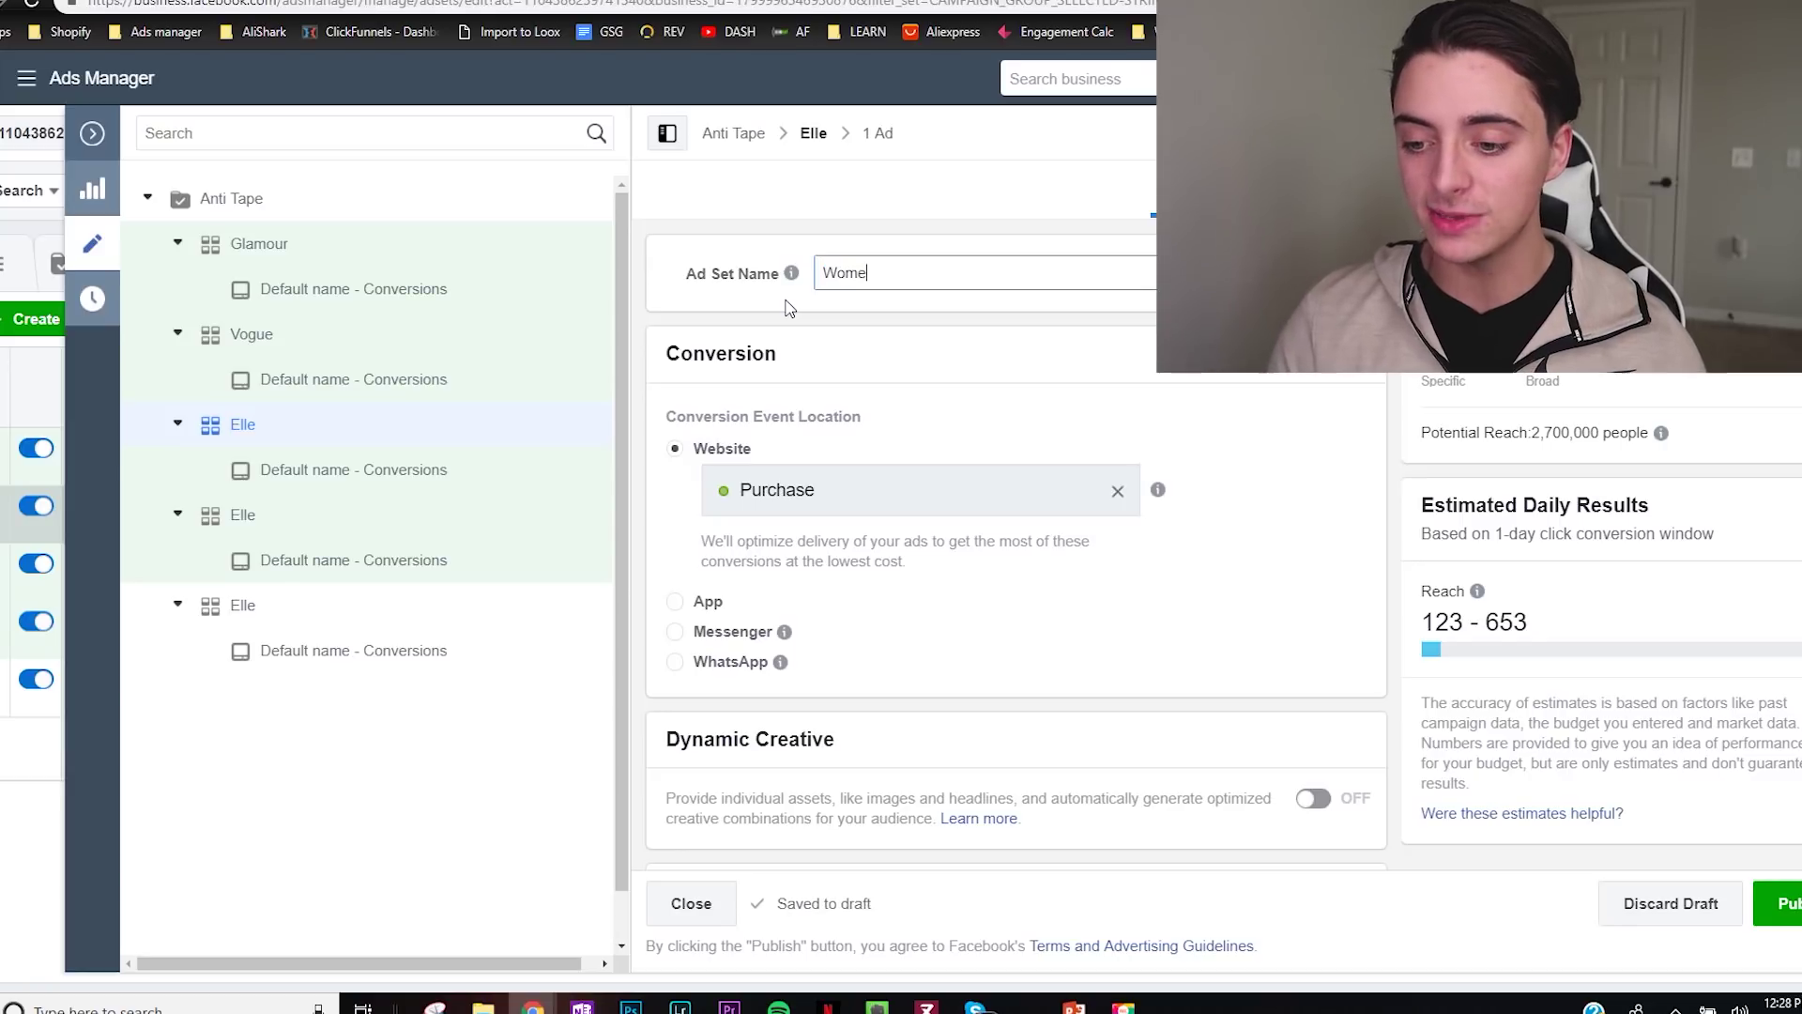
type("h")
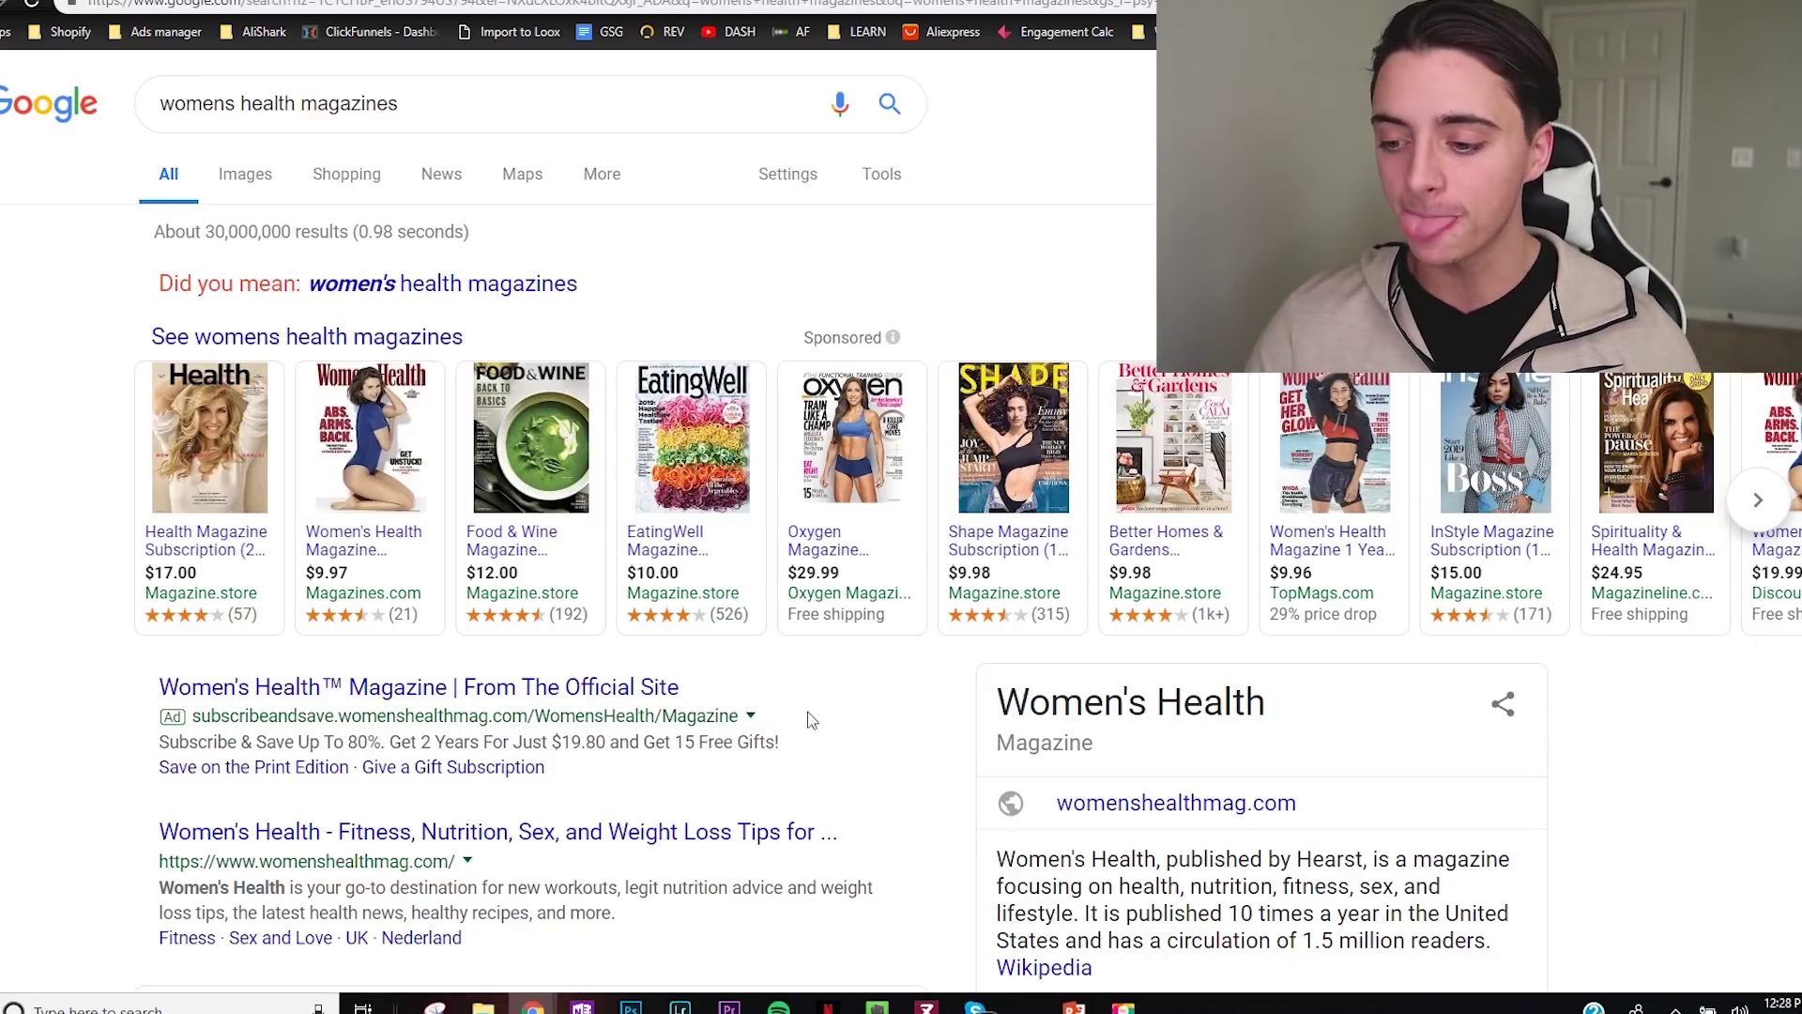
Step: In the last Elle copy, replace the interest with Better Homes and Gardens (magazine) and rename the ad set as Better homes
mouse_move(1138, 586)
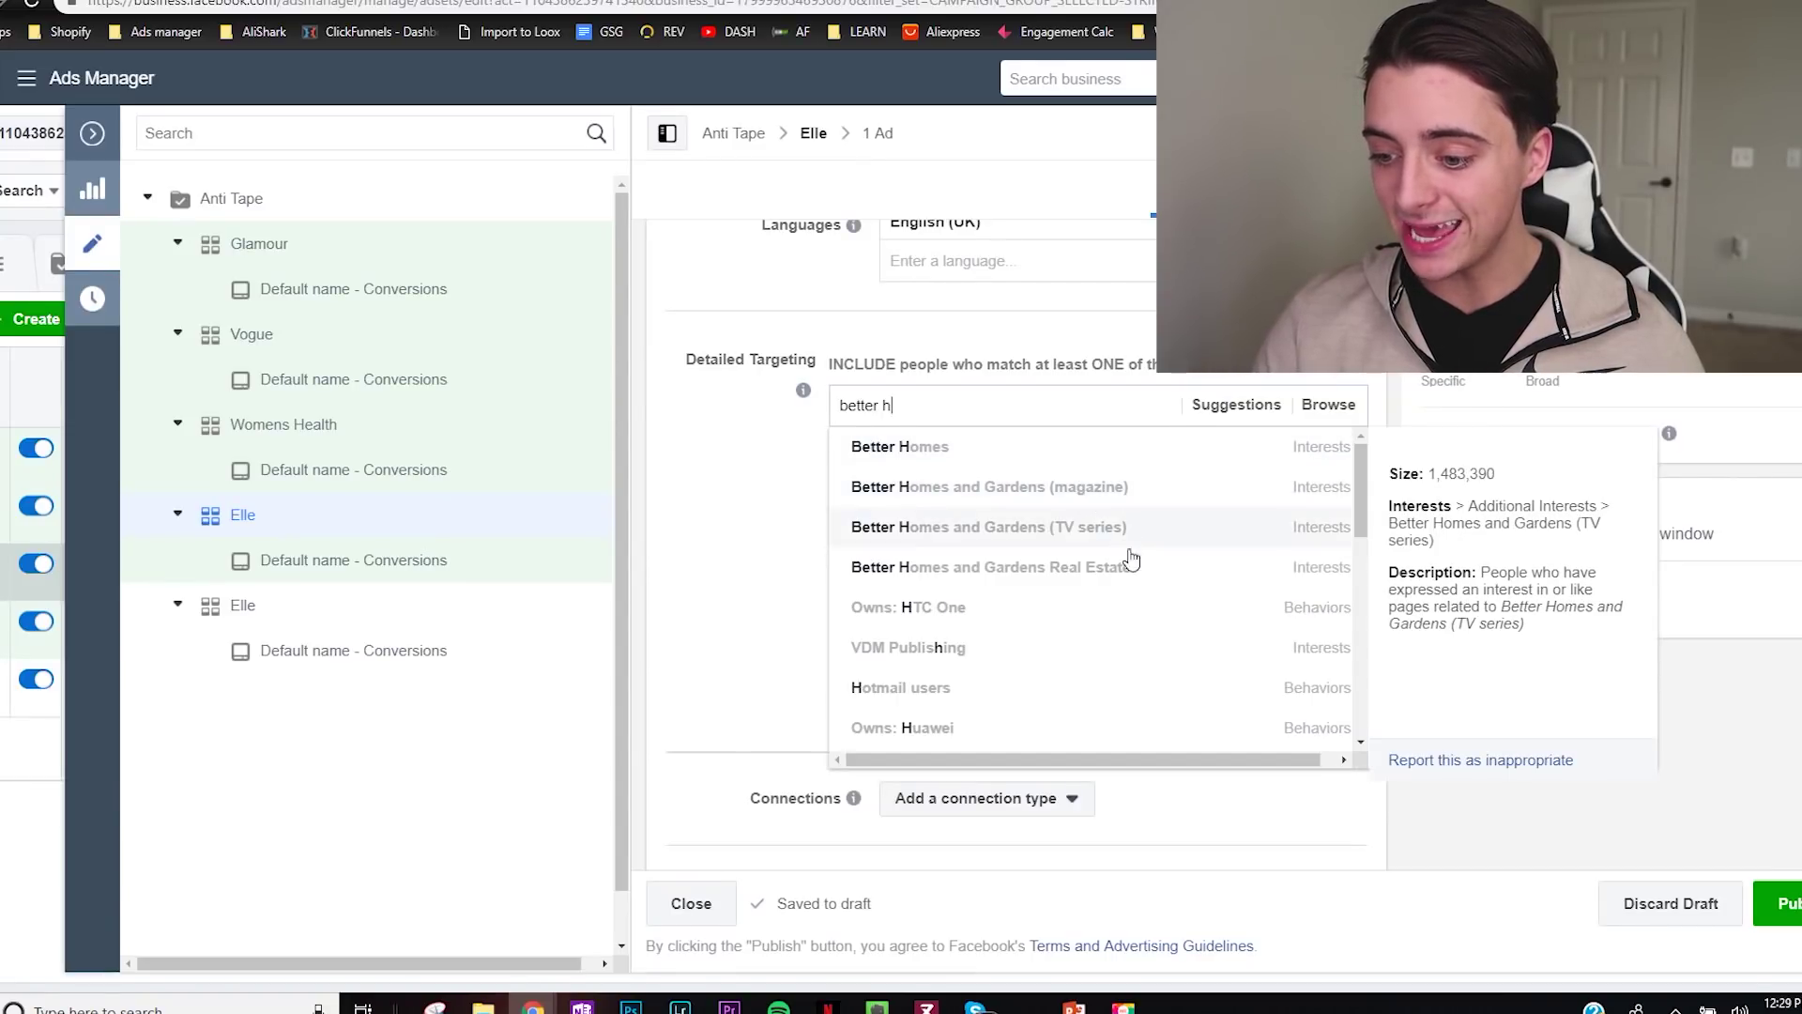
key("Return")
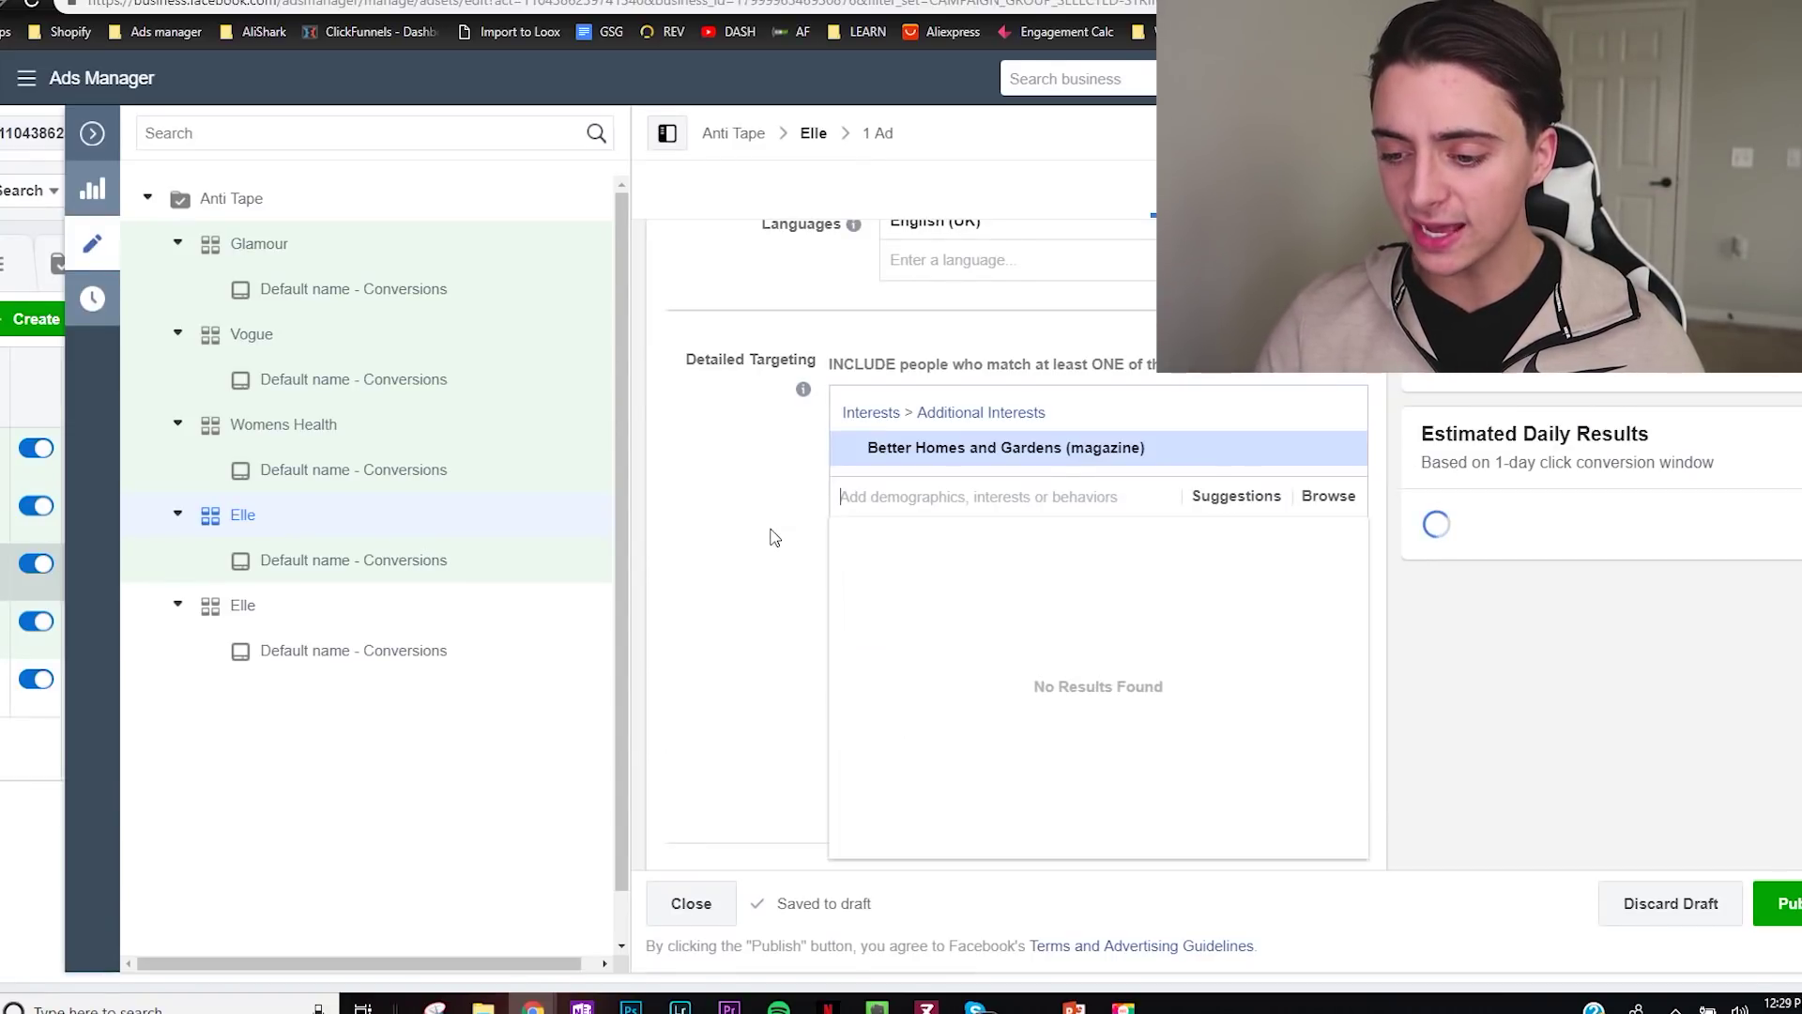
left_click(718, 515)
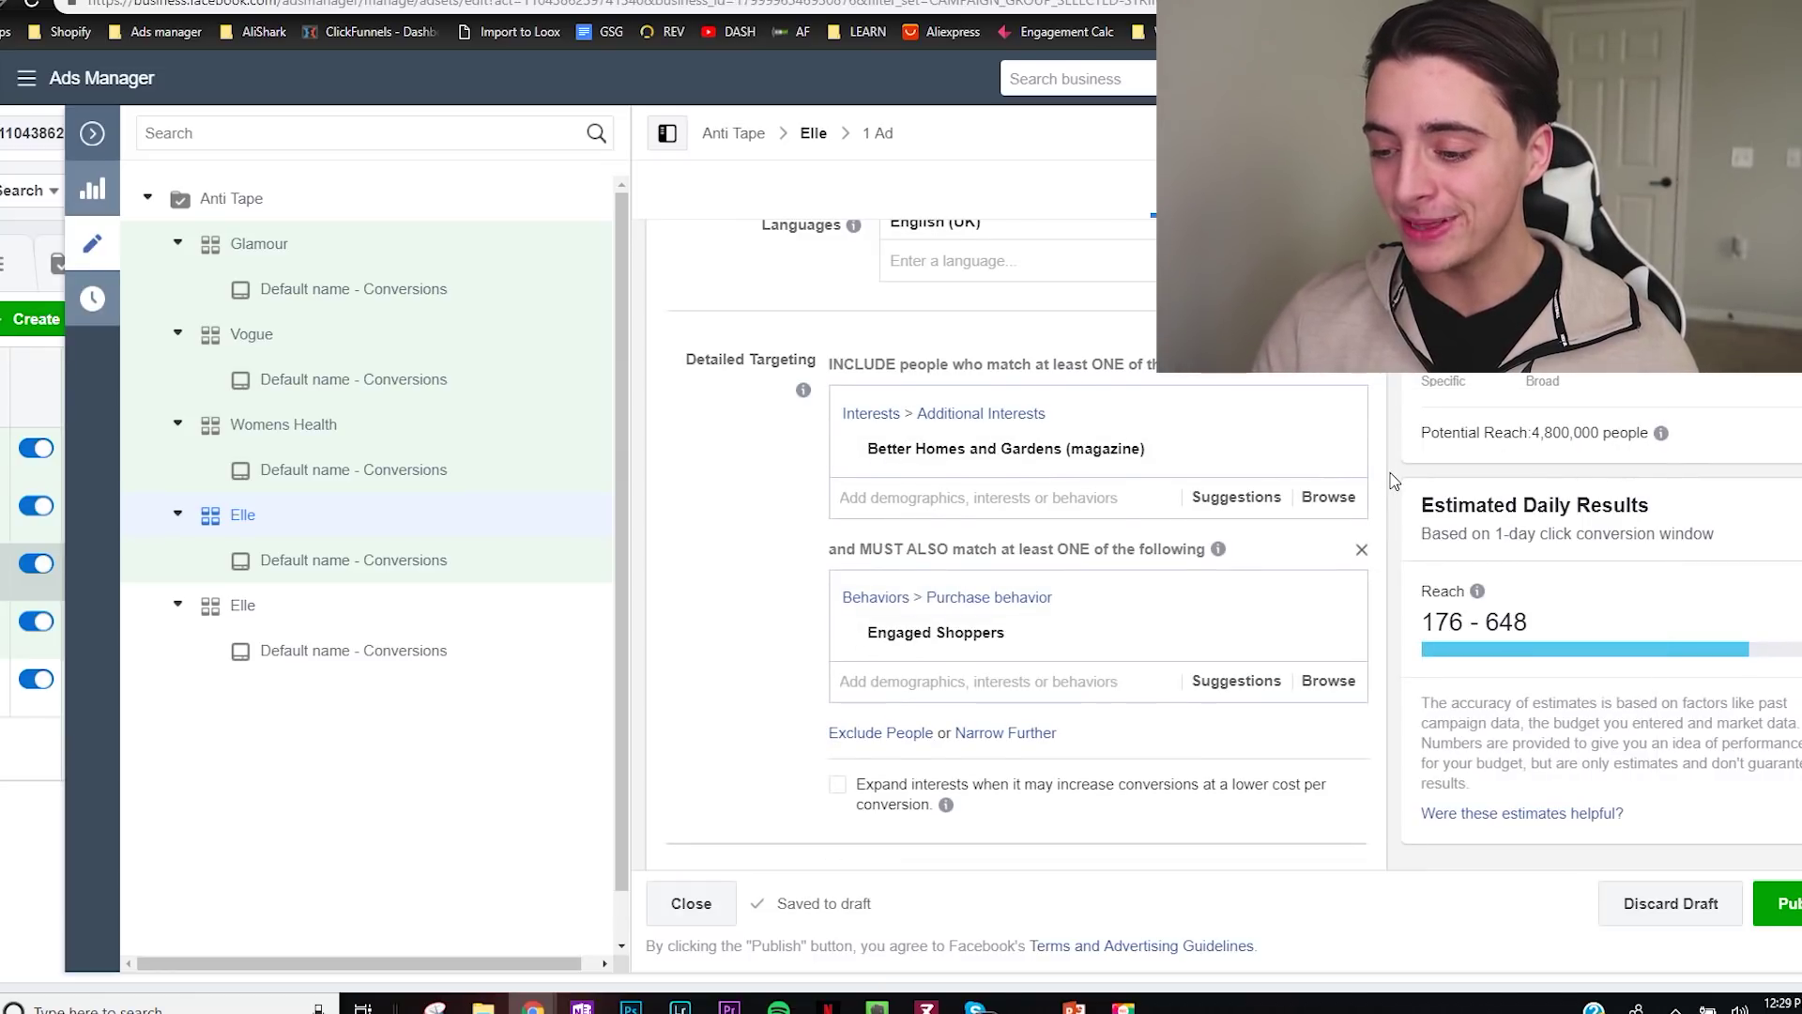
scroll(1378, 485, "up", 15)
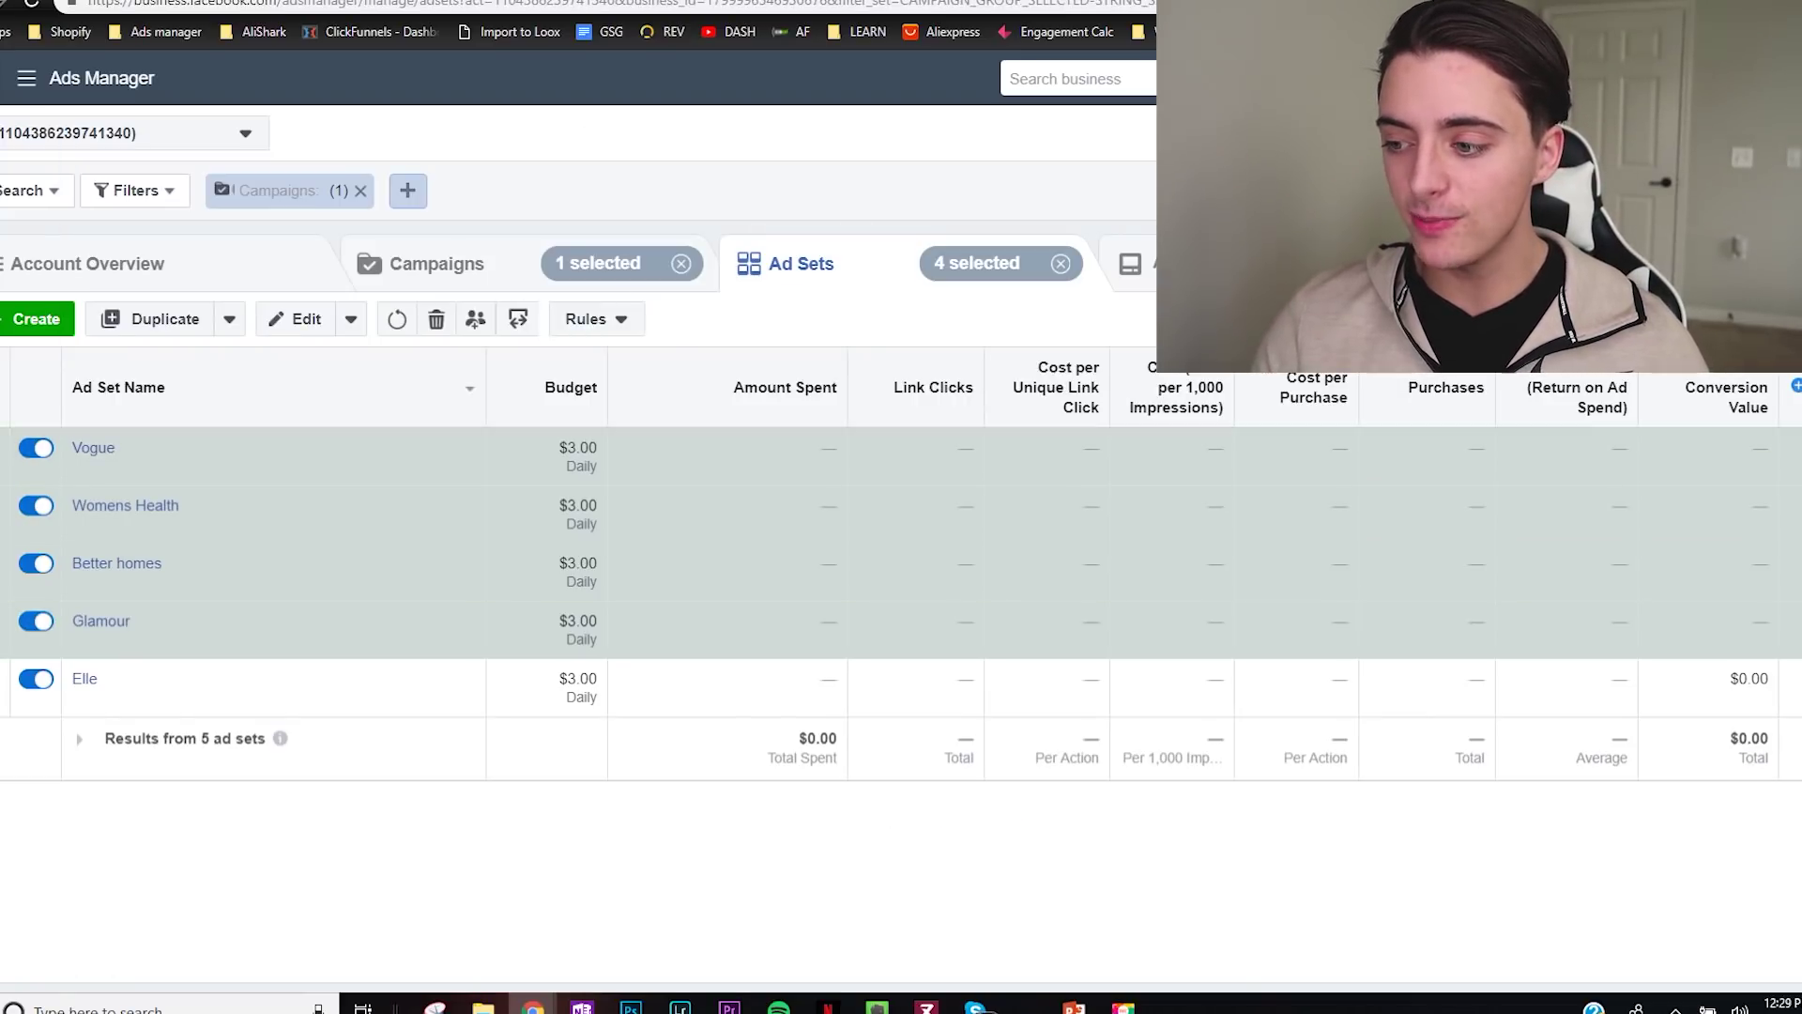
Step: Review and publish the drafts of the Vogue, Womens Health, Better homes and Glamour ad sets
left_click(1737, 133)
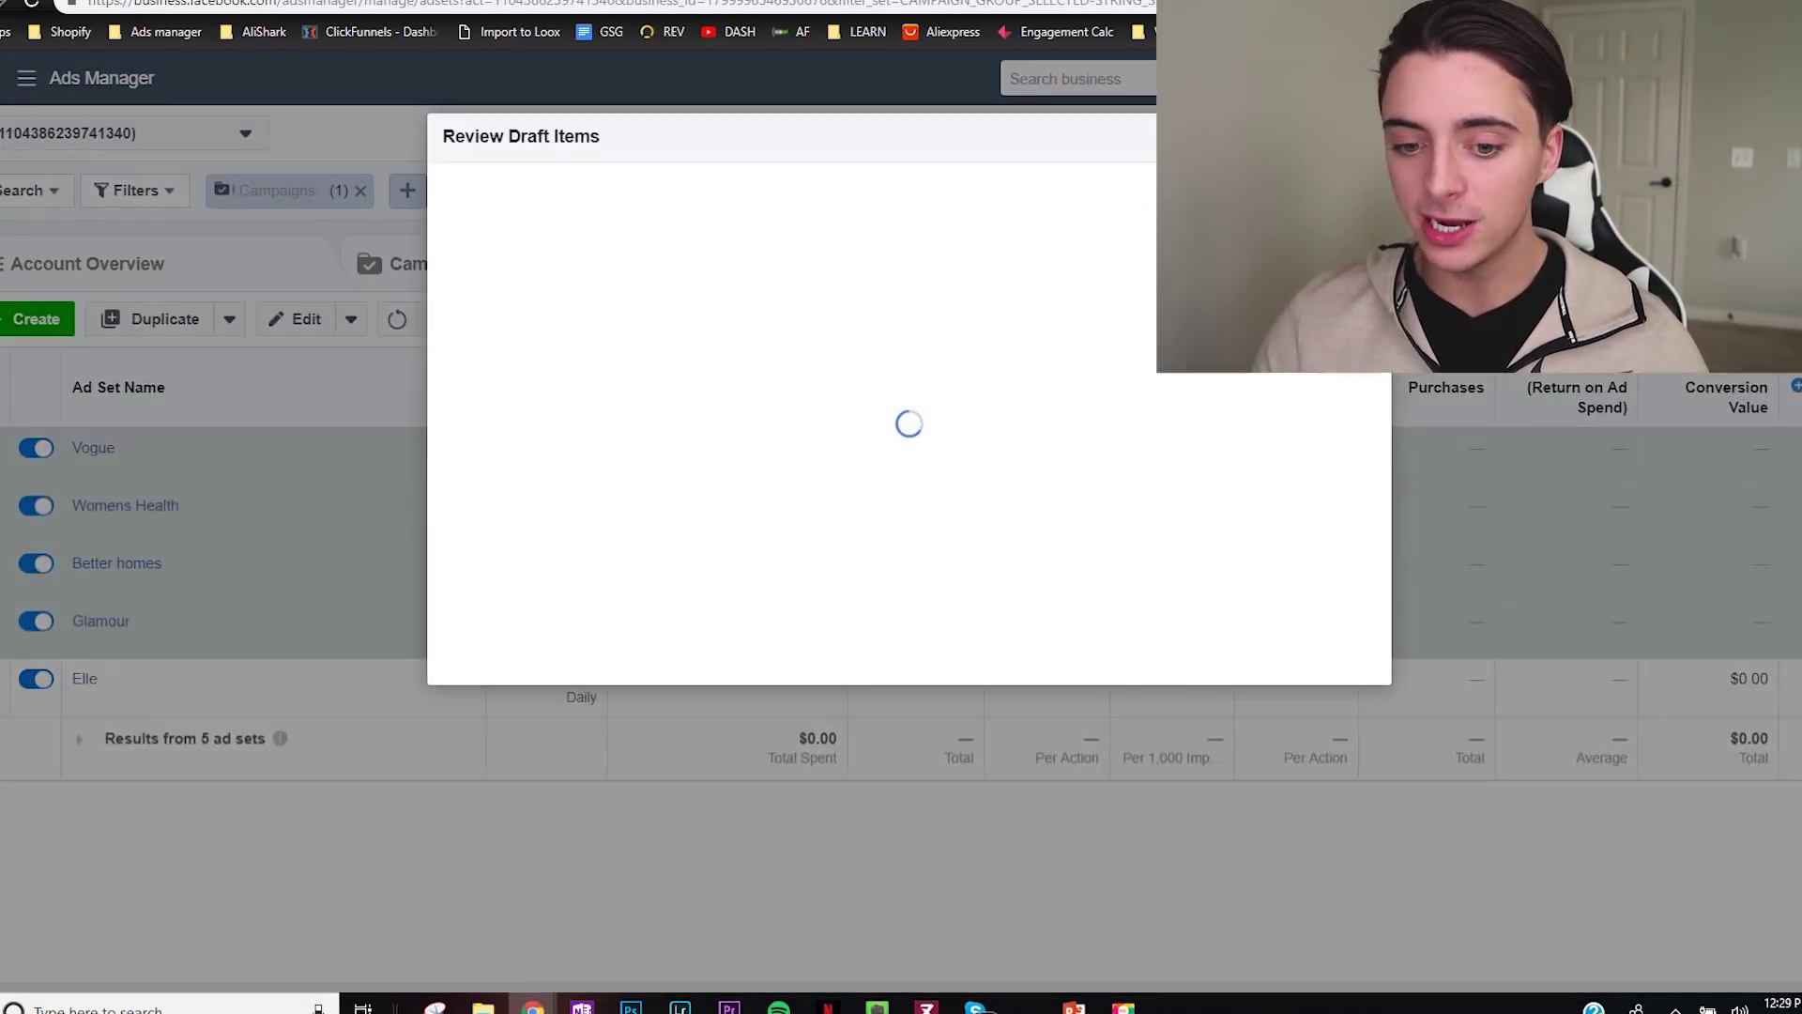
left_click(1328, 731)
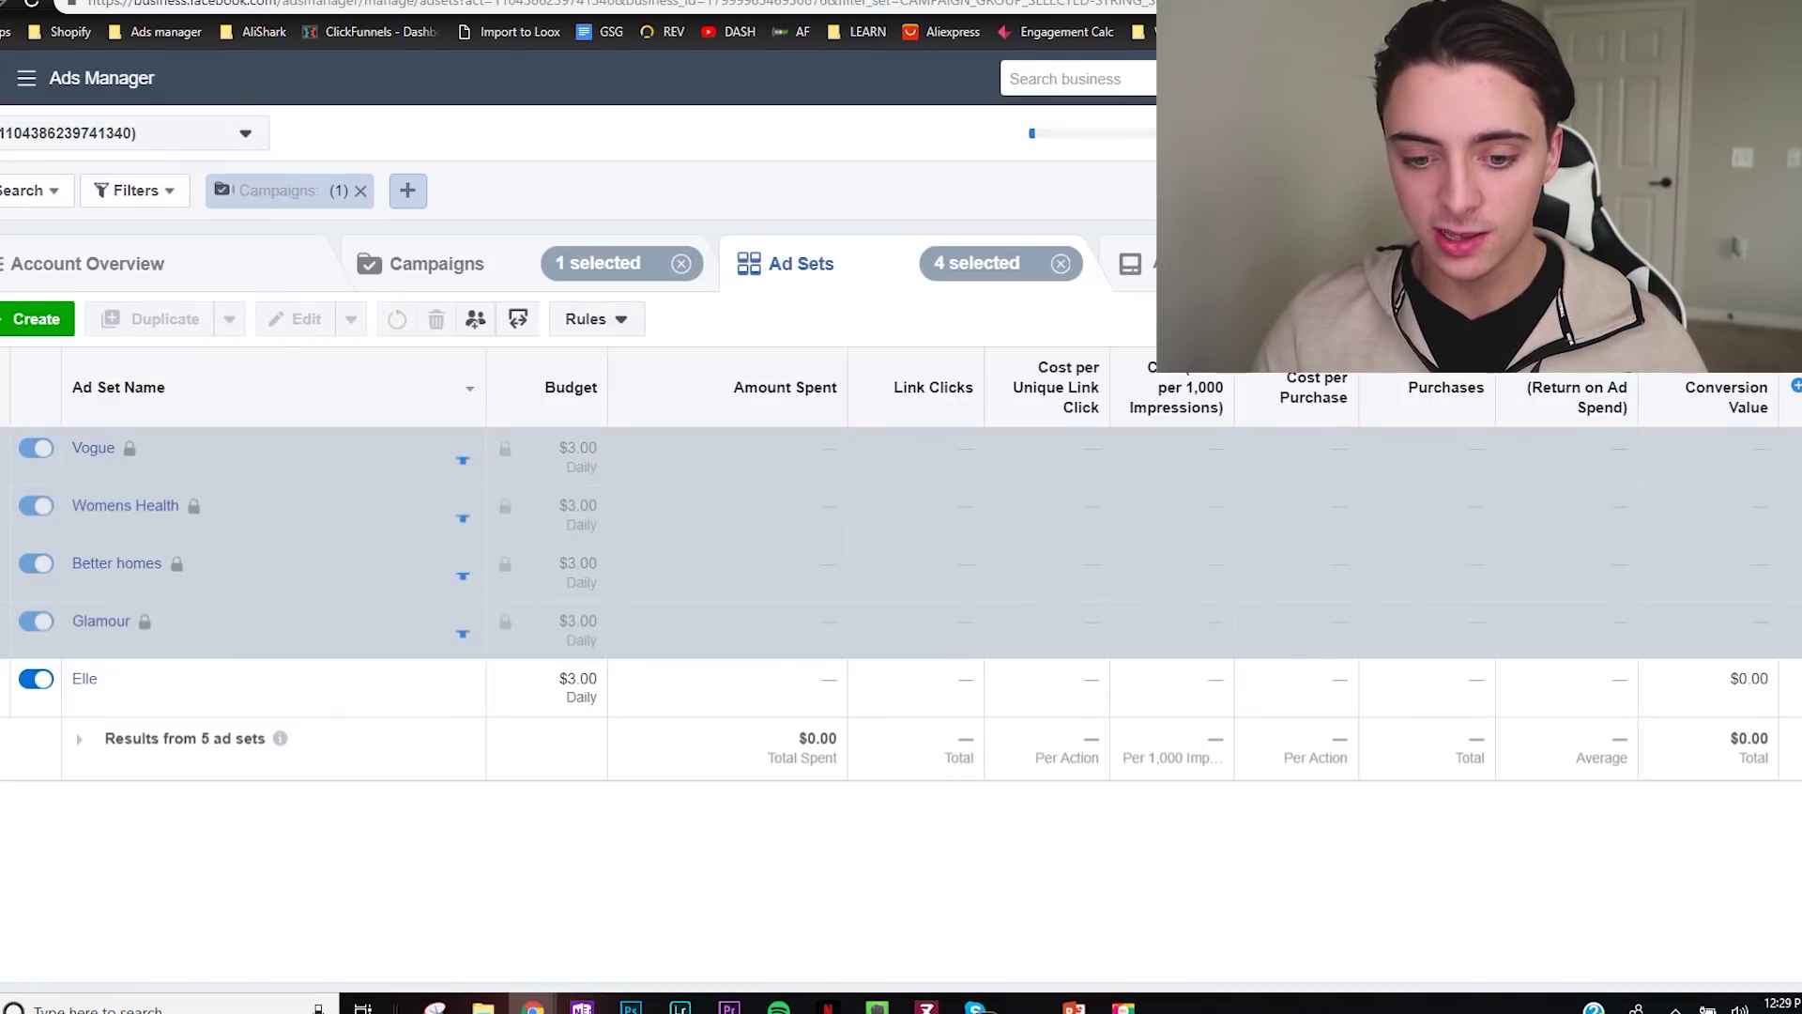